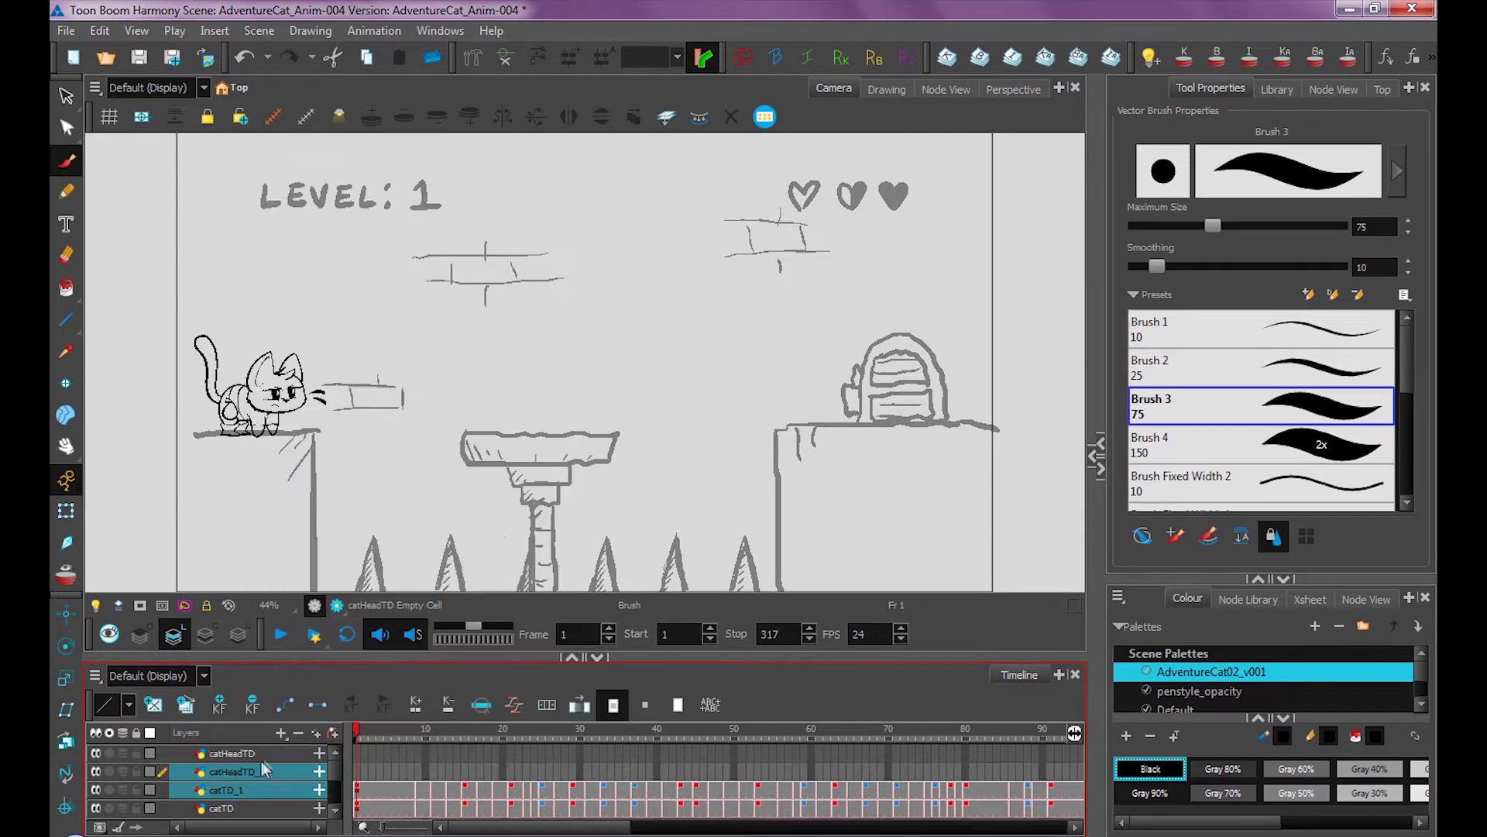
- Place the original catHeadTD layer directly above catTD, and lock and hide both original layers
click(243, 788)
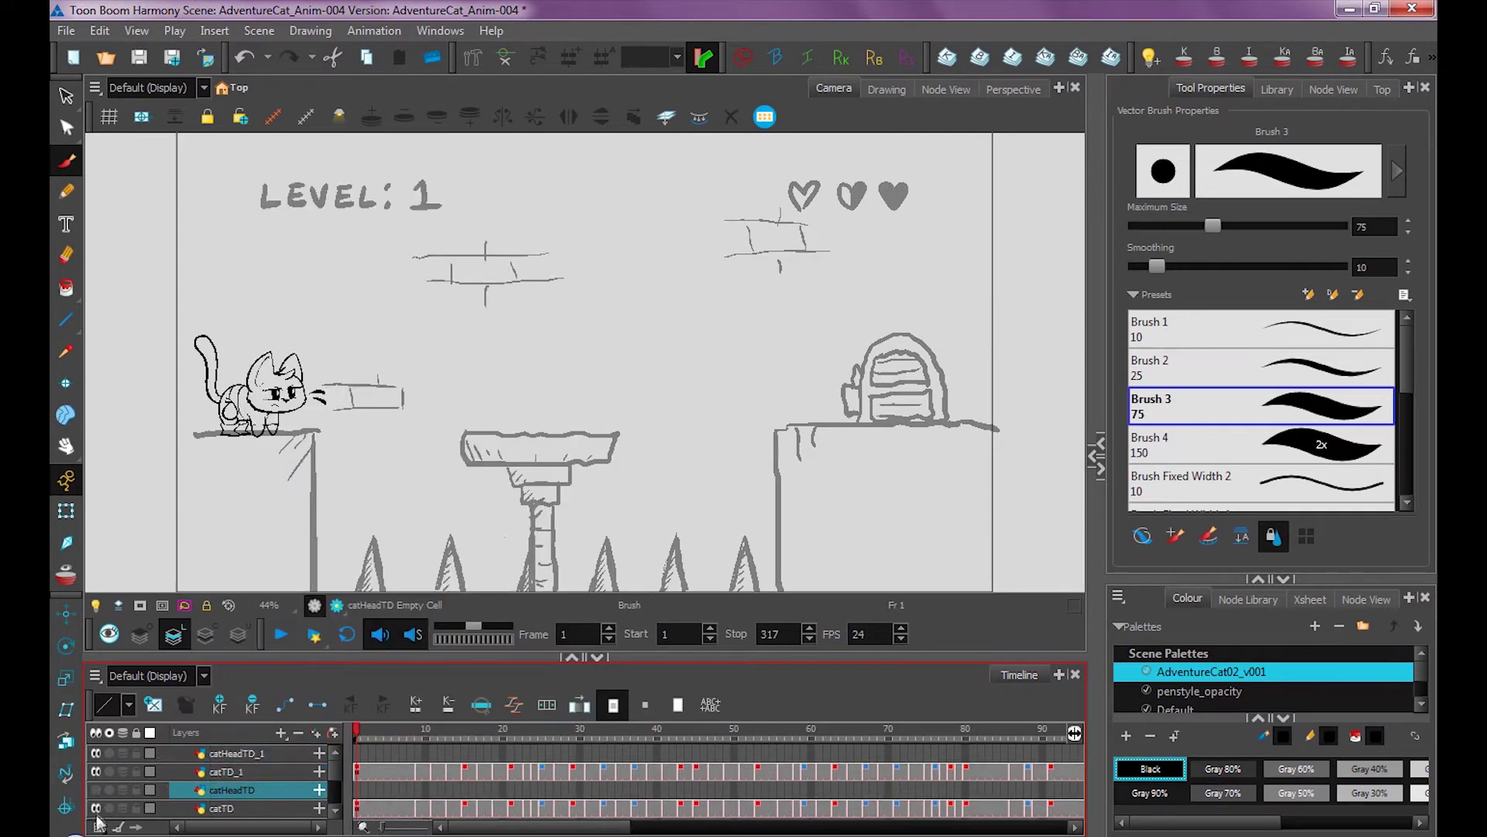
click(136, 790)
click(137, 808)
scroll(335, 783, down, 2)
click(336, 809)
scroll(310, 782, up, 3)
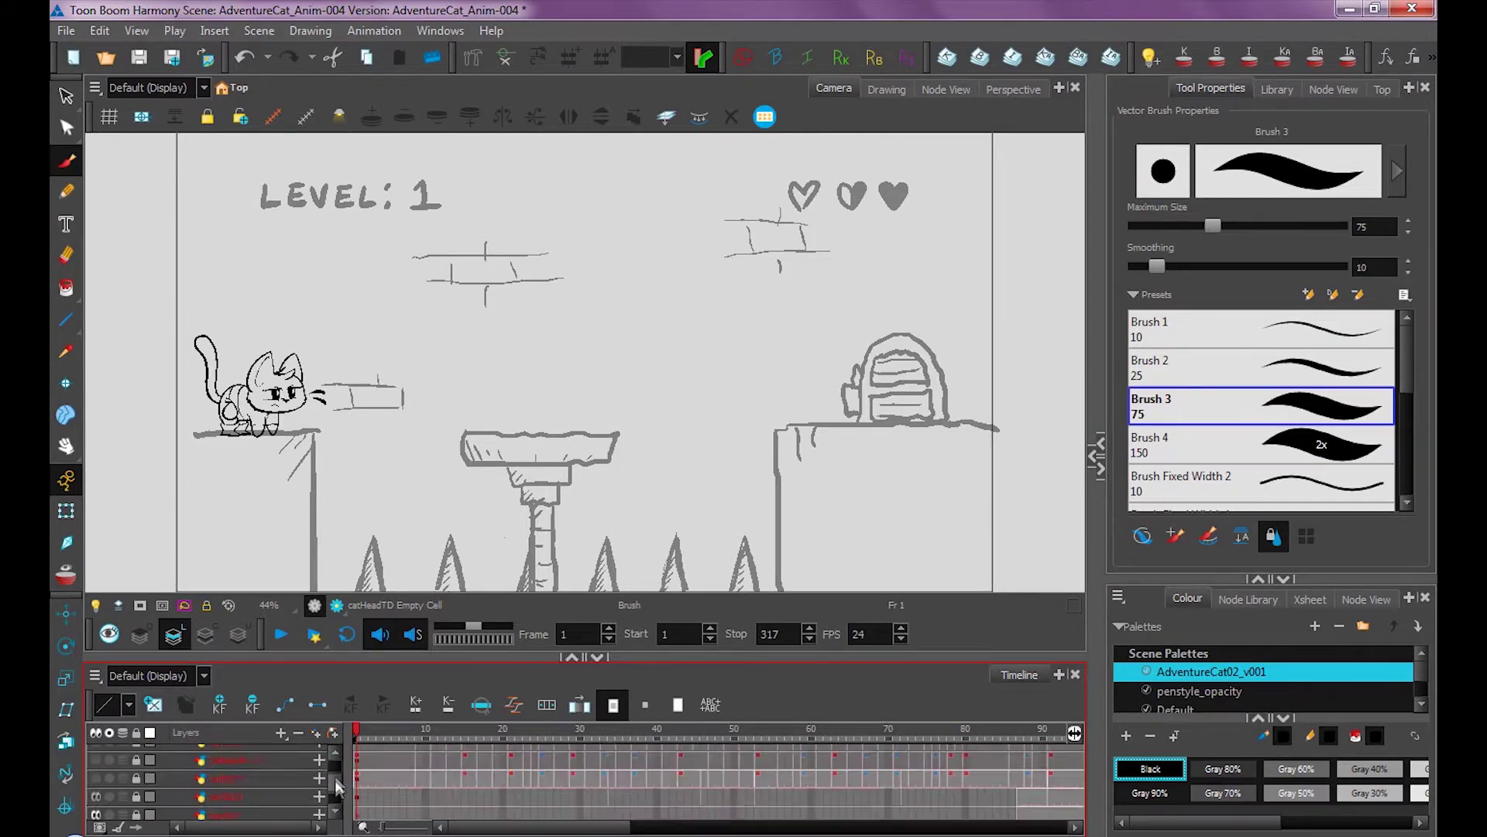
- Rename the duplicated layers catTD_1 and catHeadTD_1 as catCOLOR and catHeadCOLOR
double_click(229, 770)
text(catCOLOR)
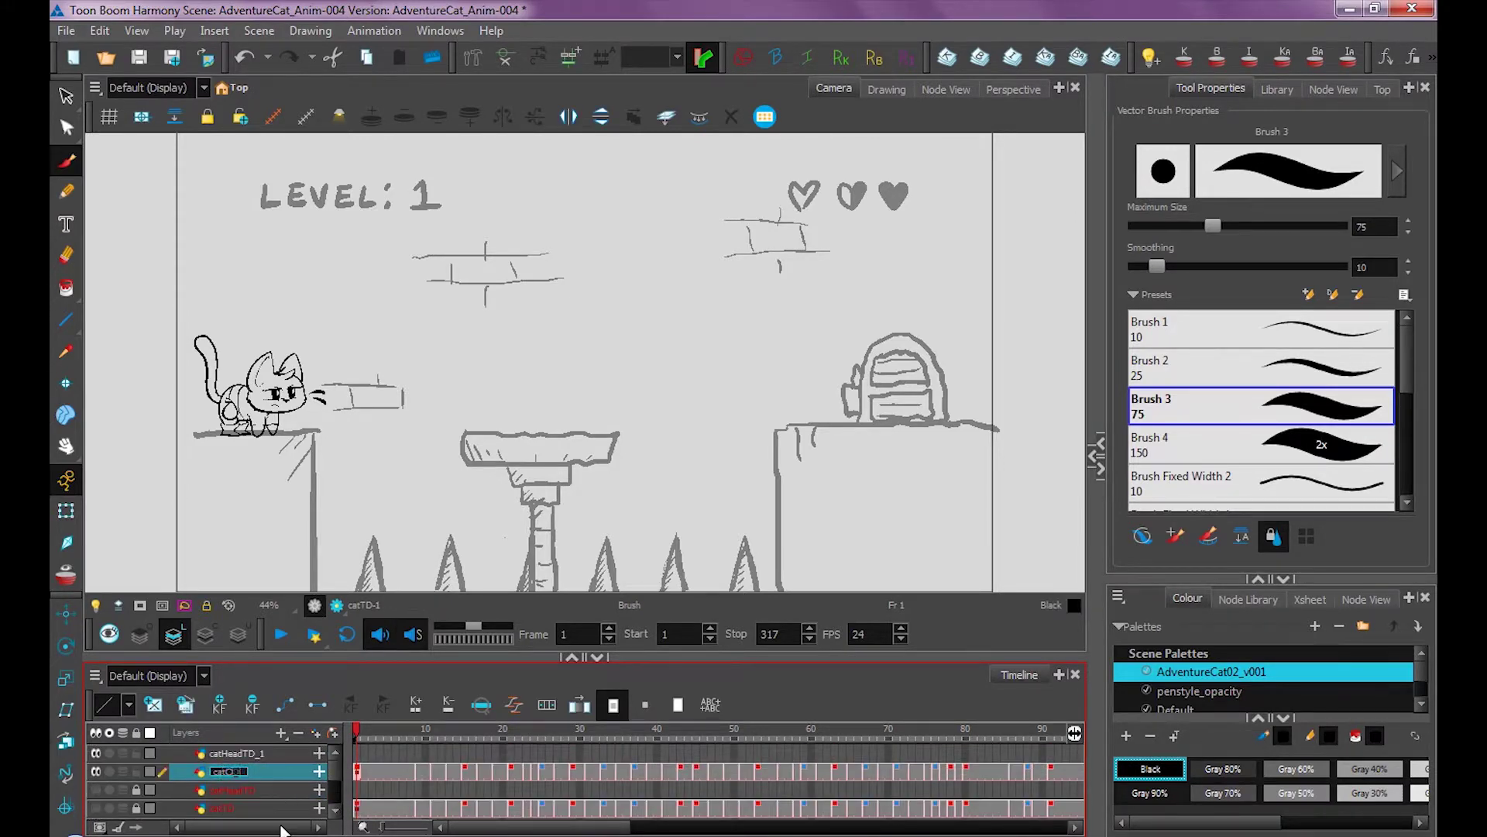
key(shift+Tab)
text(catHeadCOLOR)
key(Return)
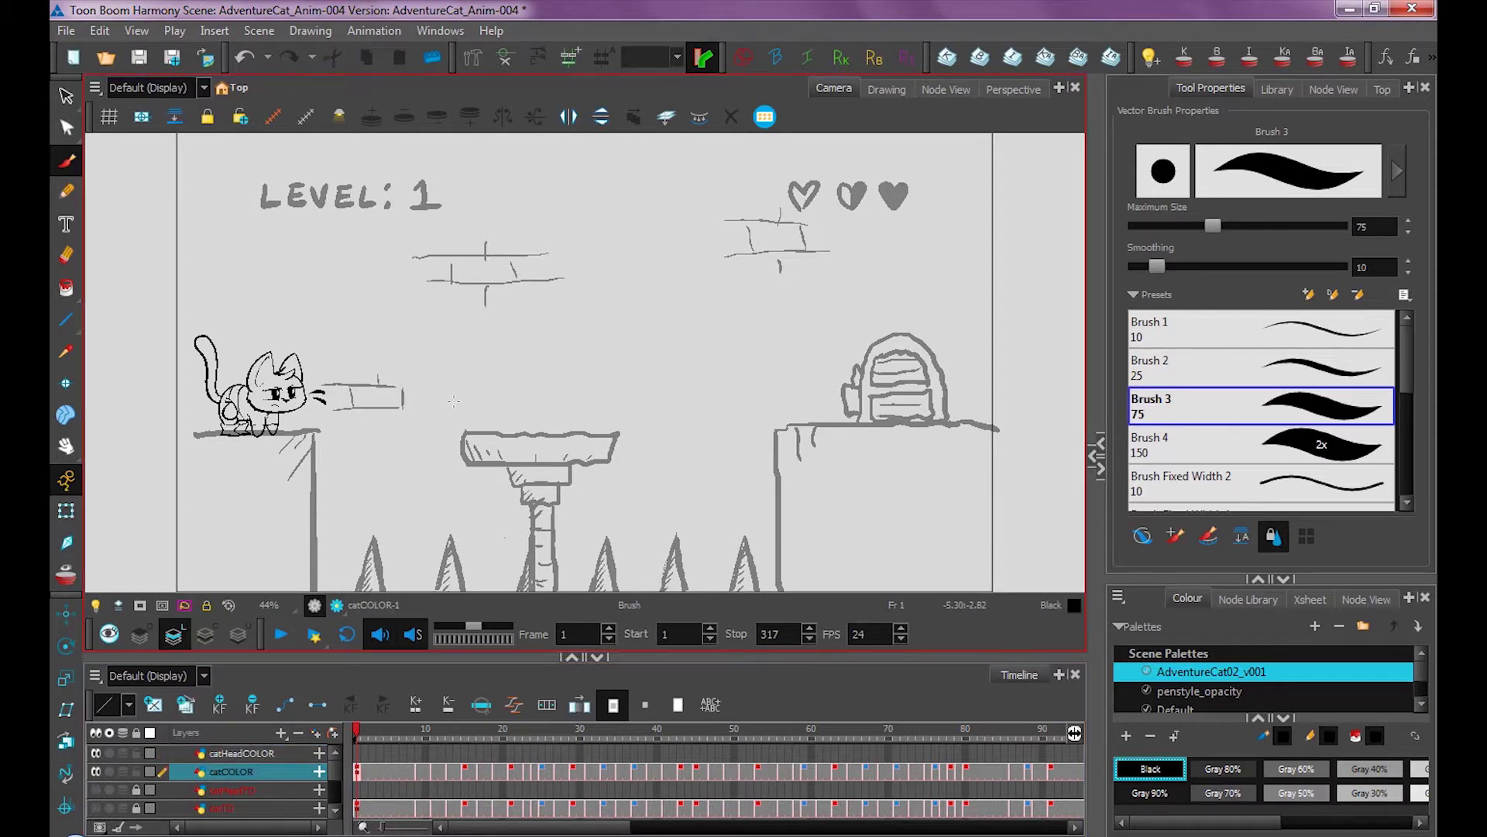
- Create colour art from the line art across all drawings of the catCOLOR and catHeadCOLOR layers, and make Colour Art the active art layer
key(alt+s)
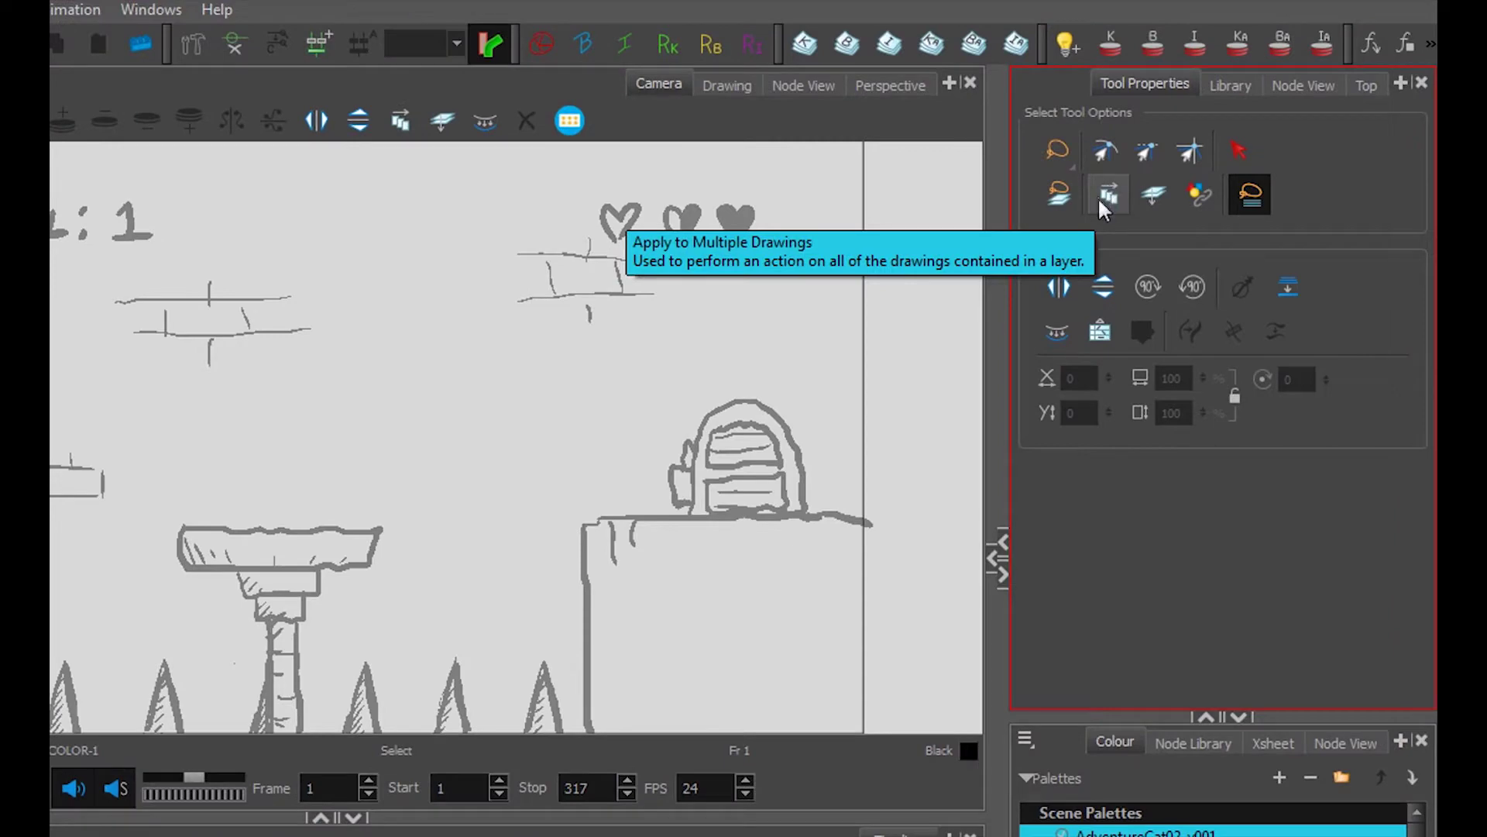
click(1104, 197)
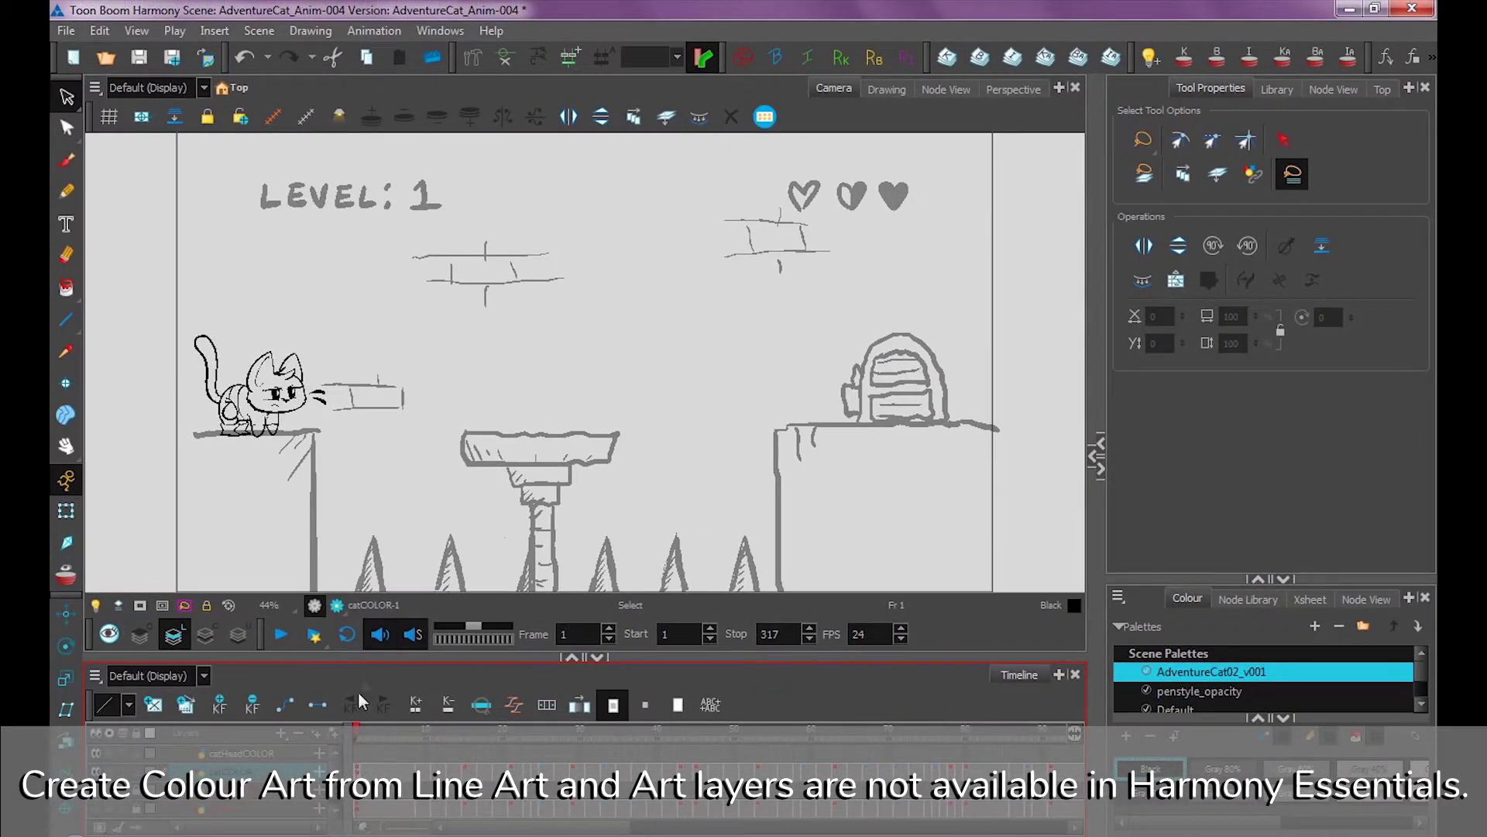
click(206, 634)
click(412, 732)
drag(412, 733, 1007, 741)
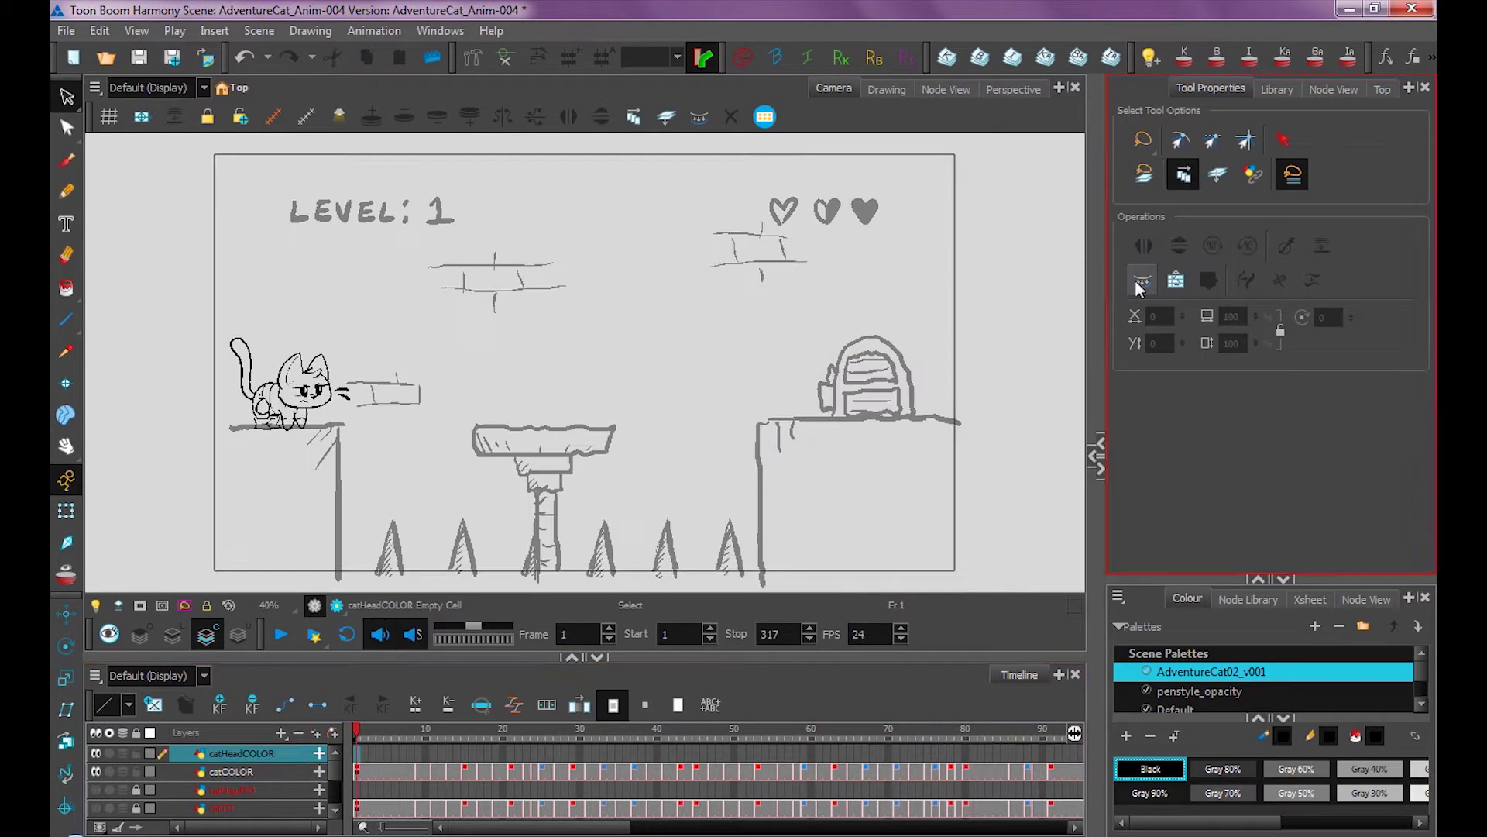
click(302, 387)
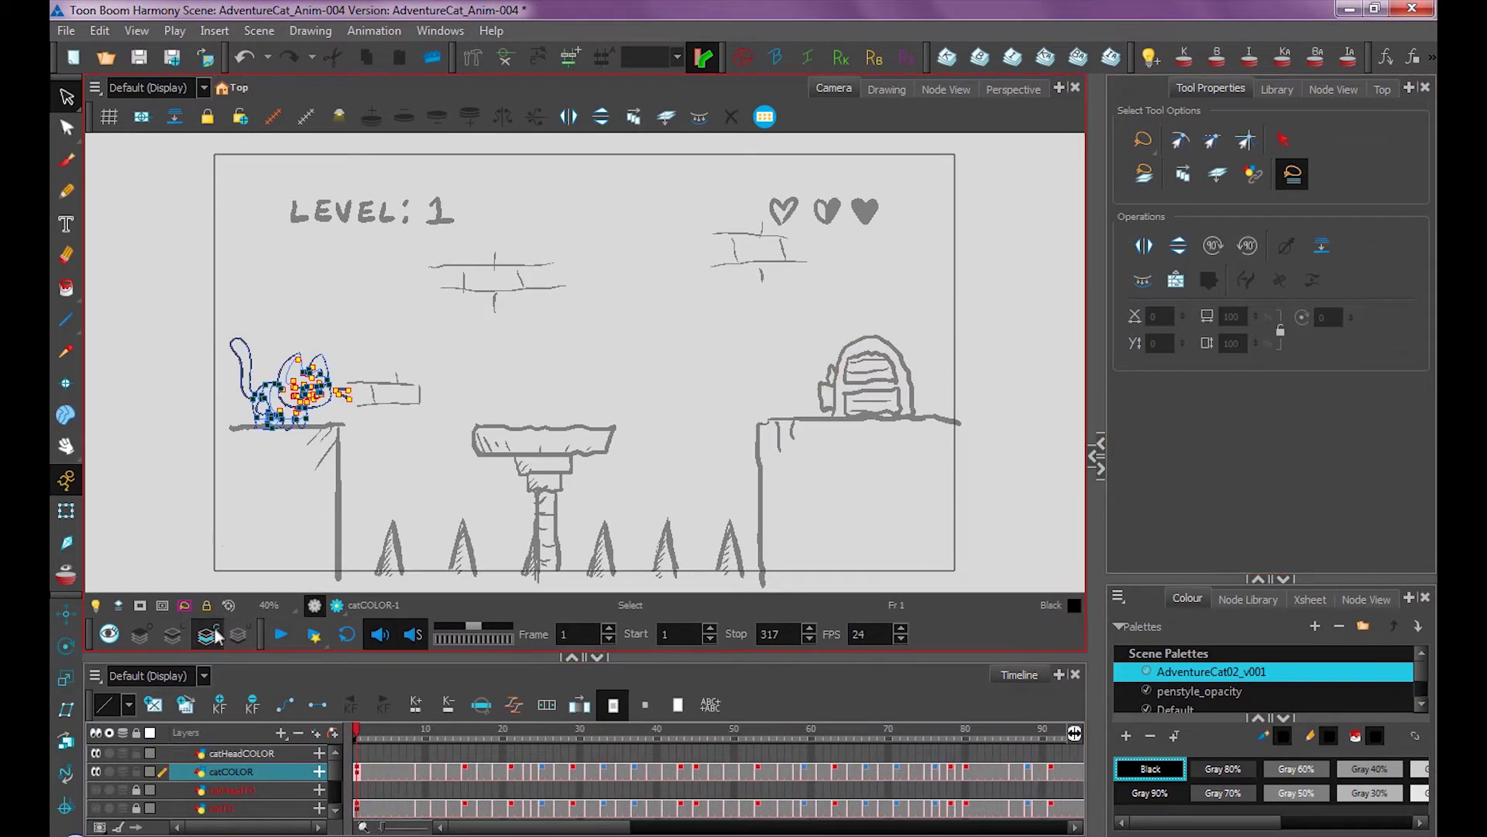
click(207, 635)
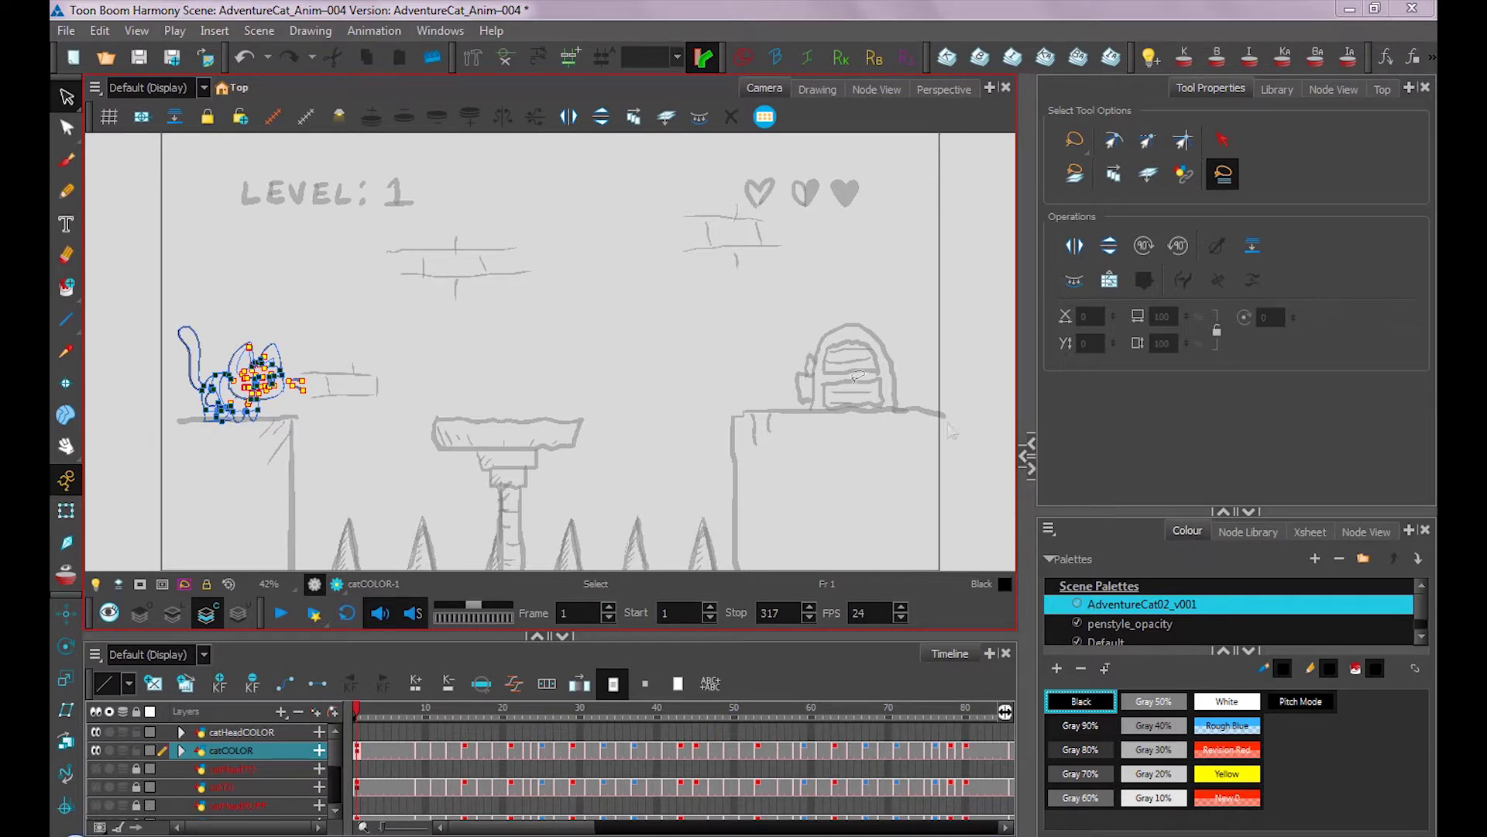
- Display the Colour view and create a scene palette named AdventureCat in the Scene Palette List
click(440, 31)
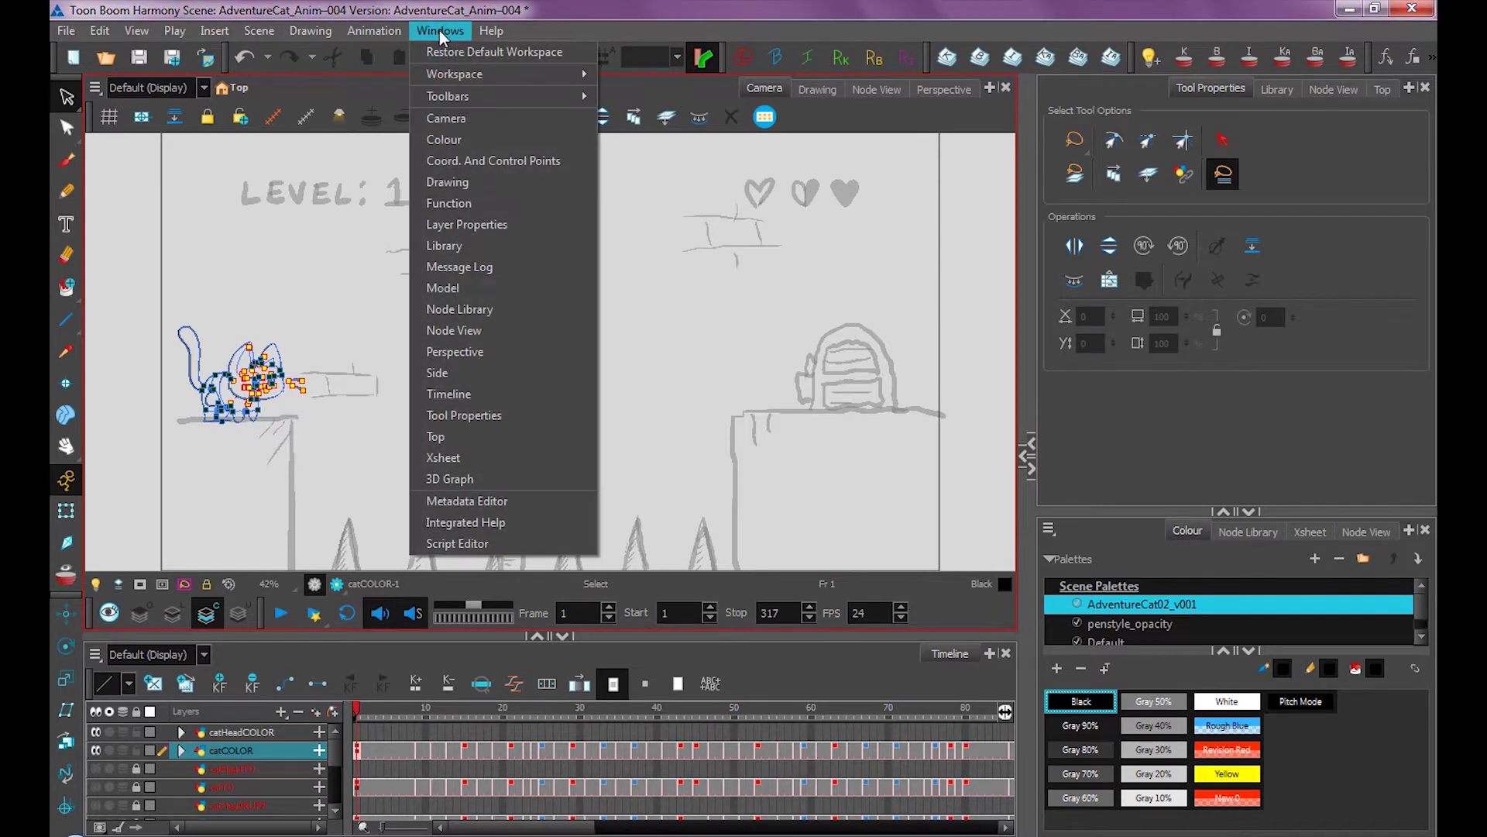
click(459, 141)
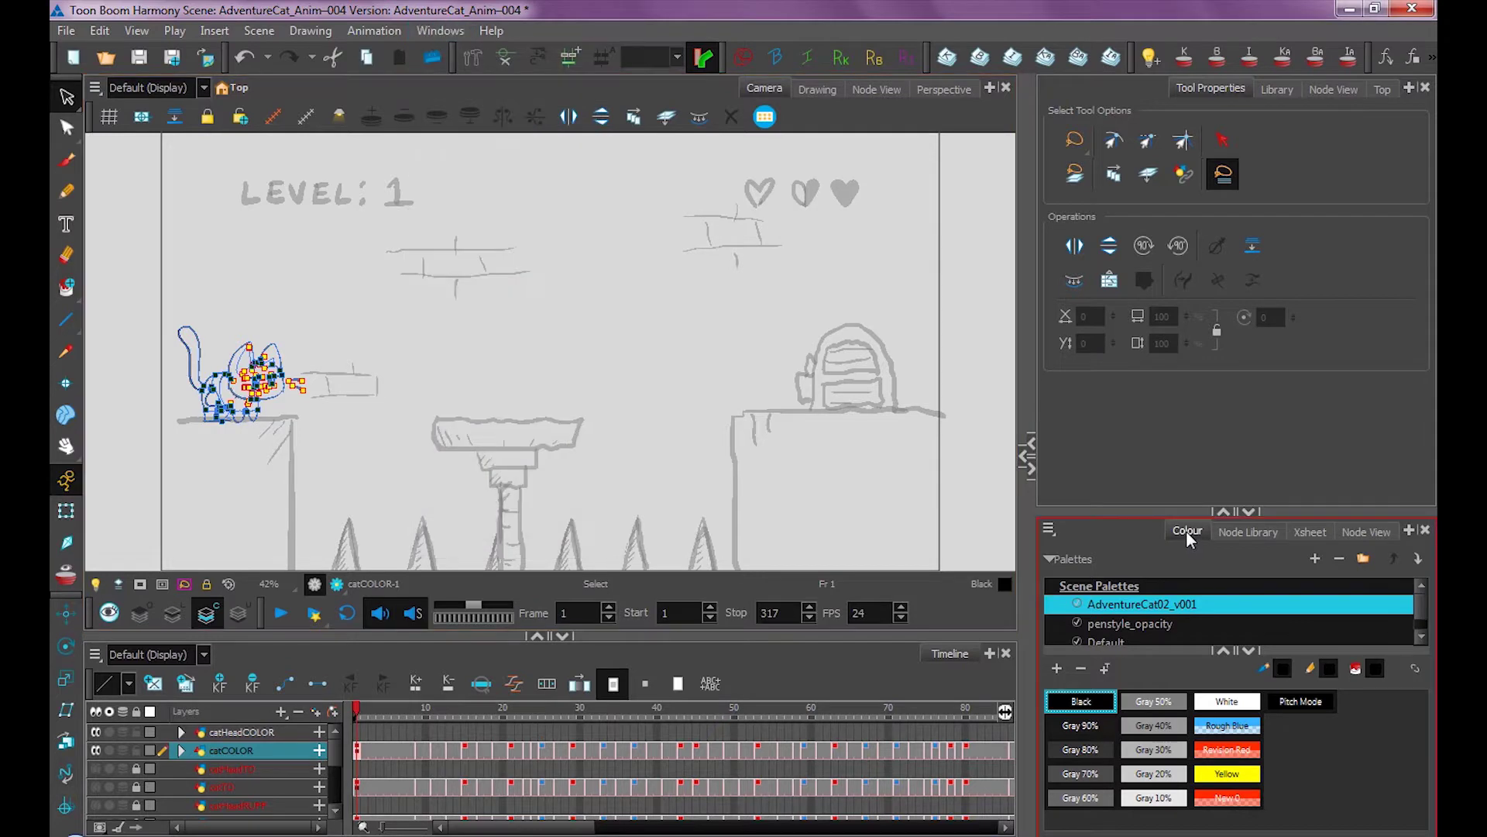
click(1315, 558)
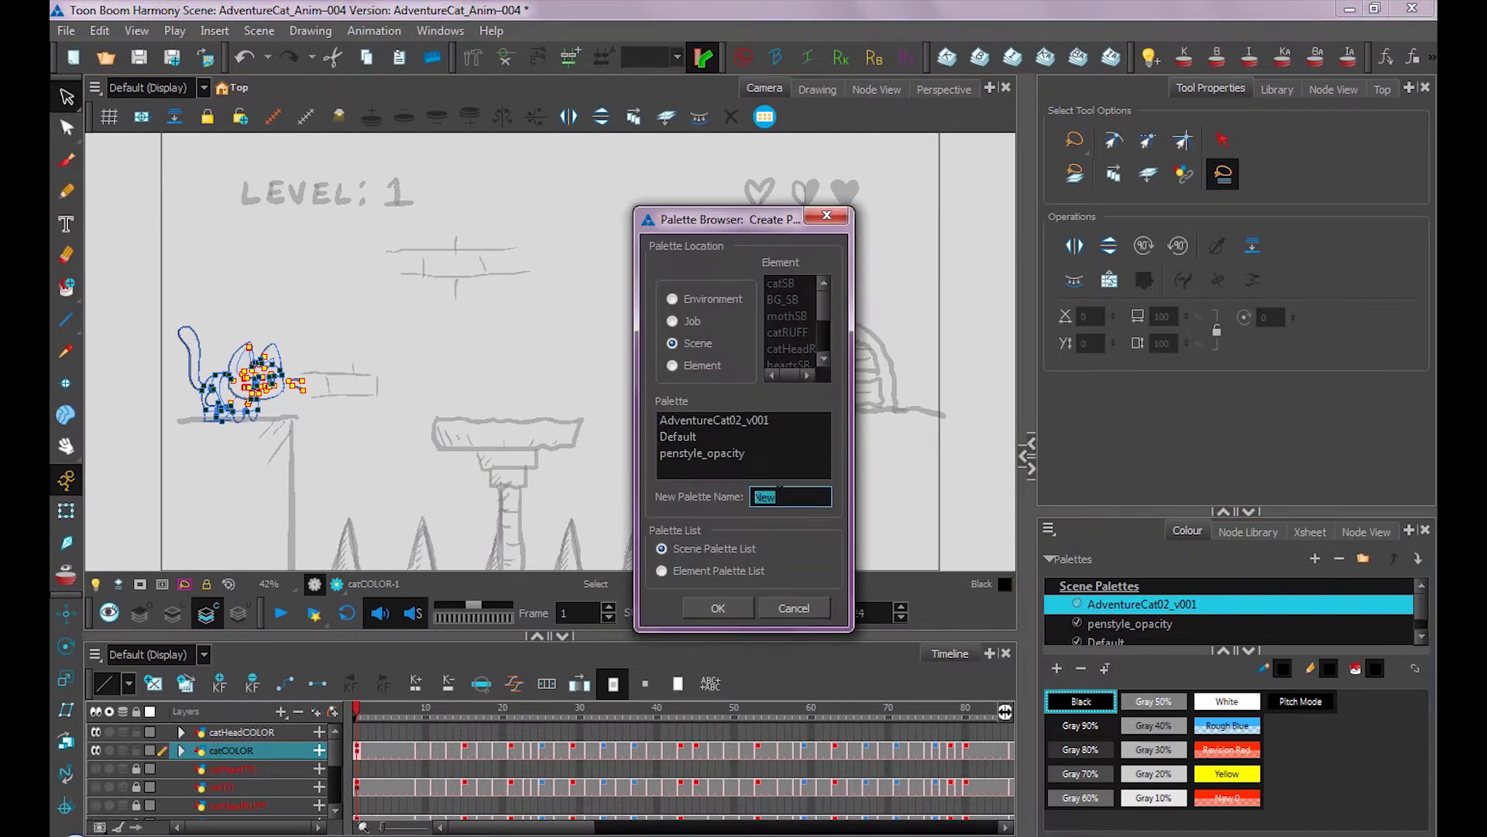
text(AdventureCat)
click(717, 610)
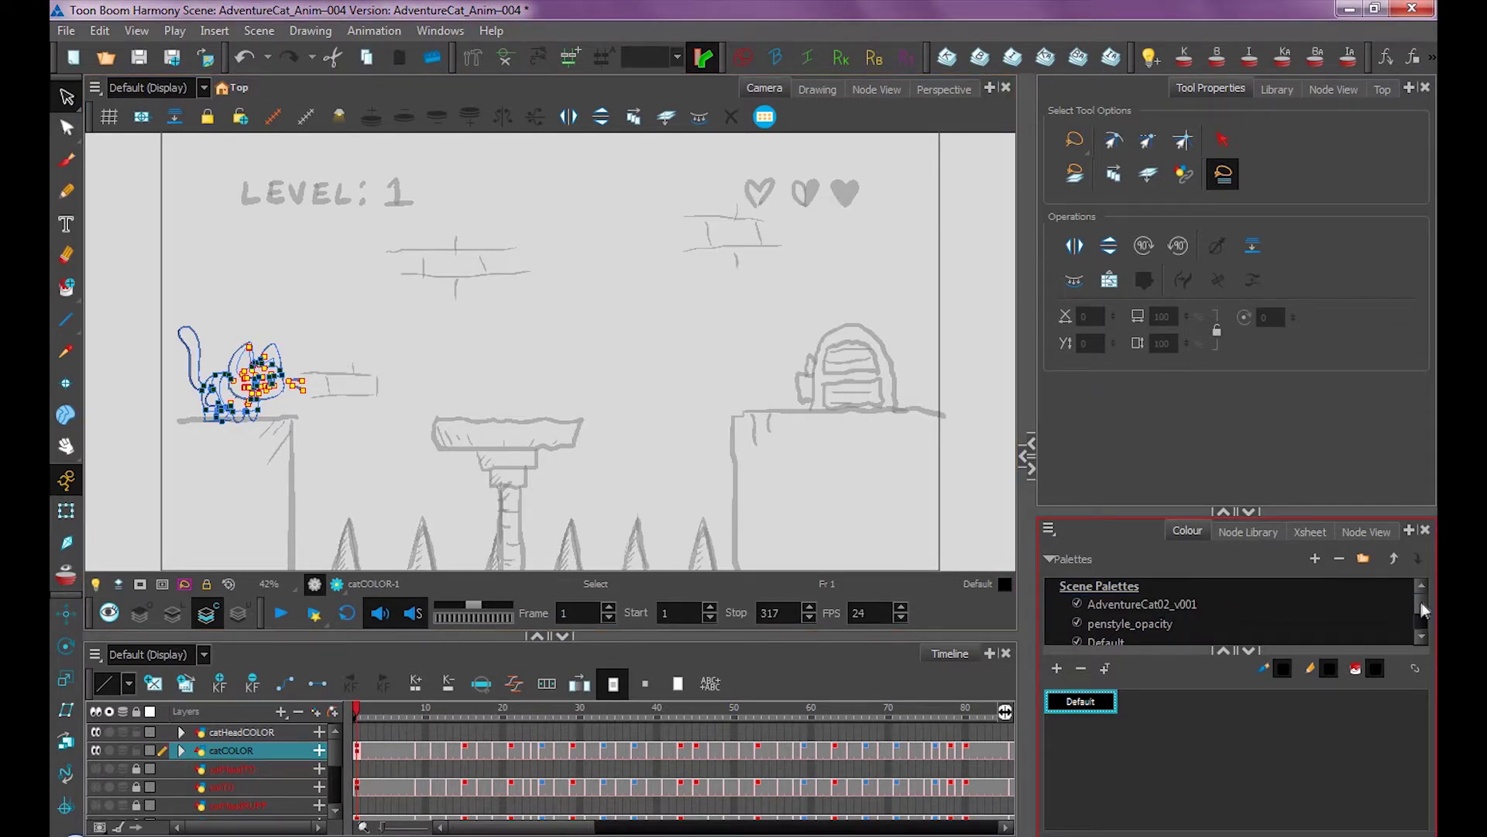
scroll(1422, 608, down, 2)
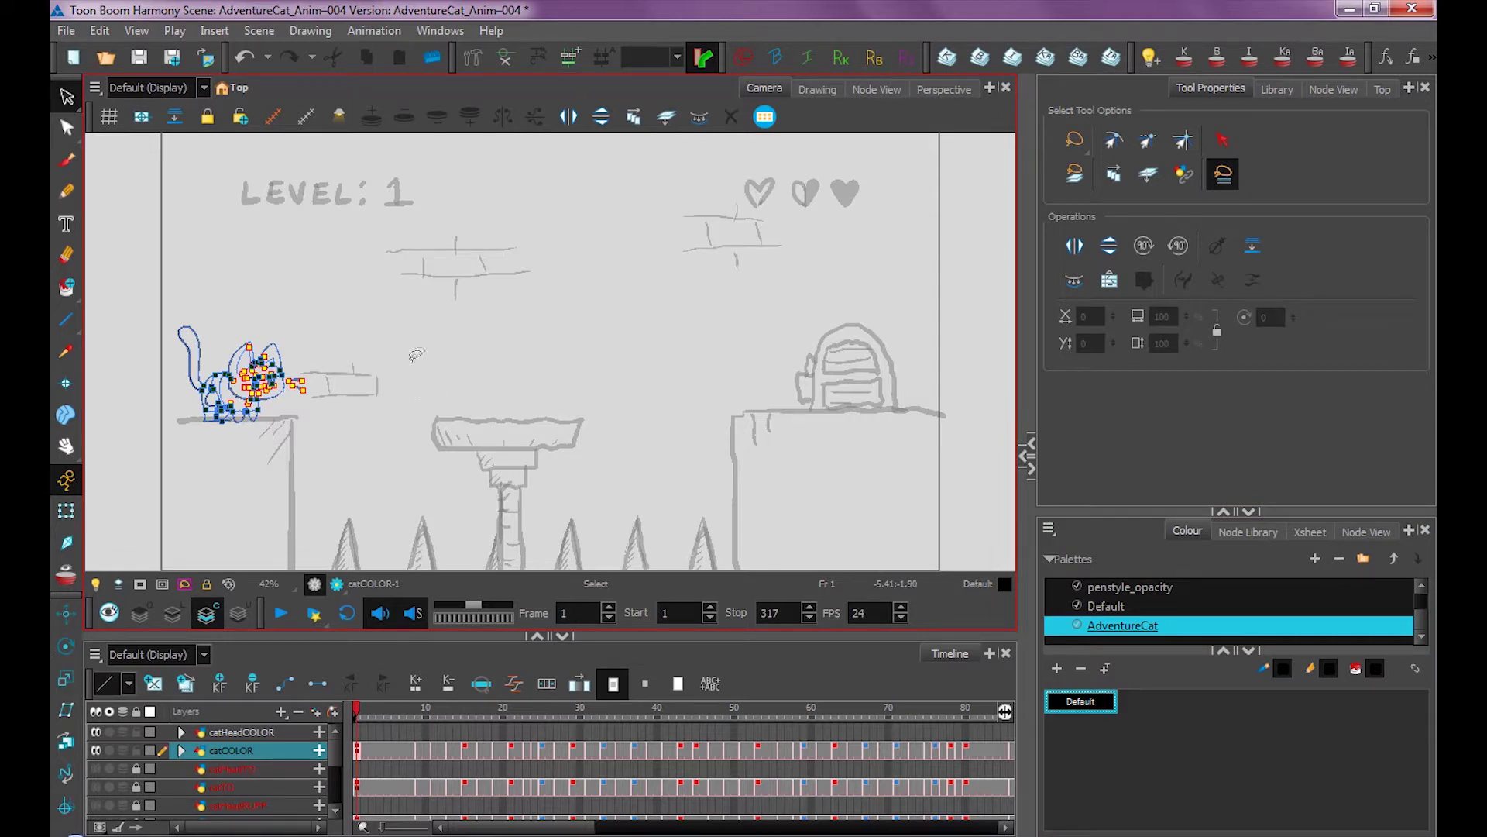
- Start an image import and choose AdventureCat_MODEL_v02.png from the CharacterDesign folder
scroll(416, 385, down, 1)
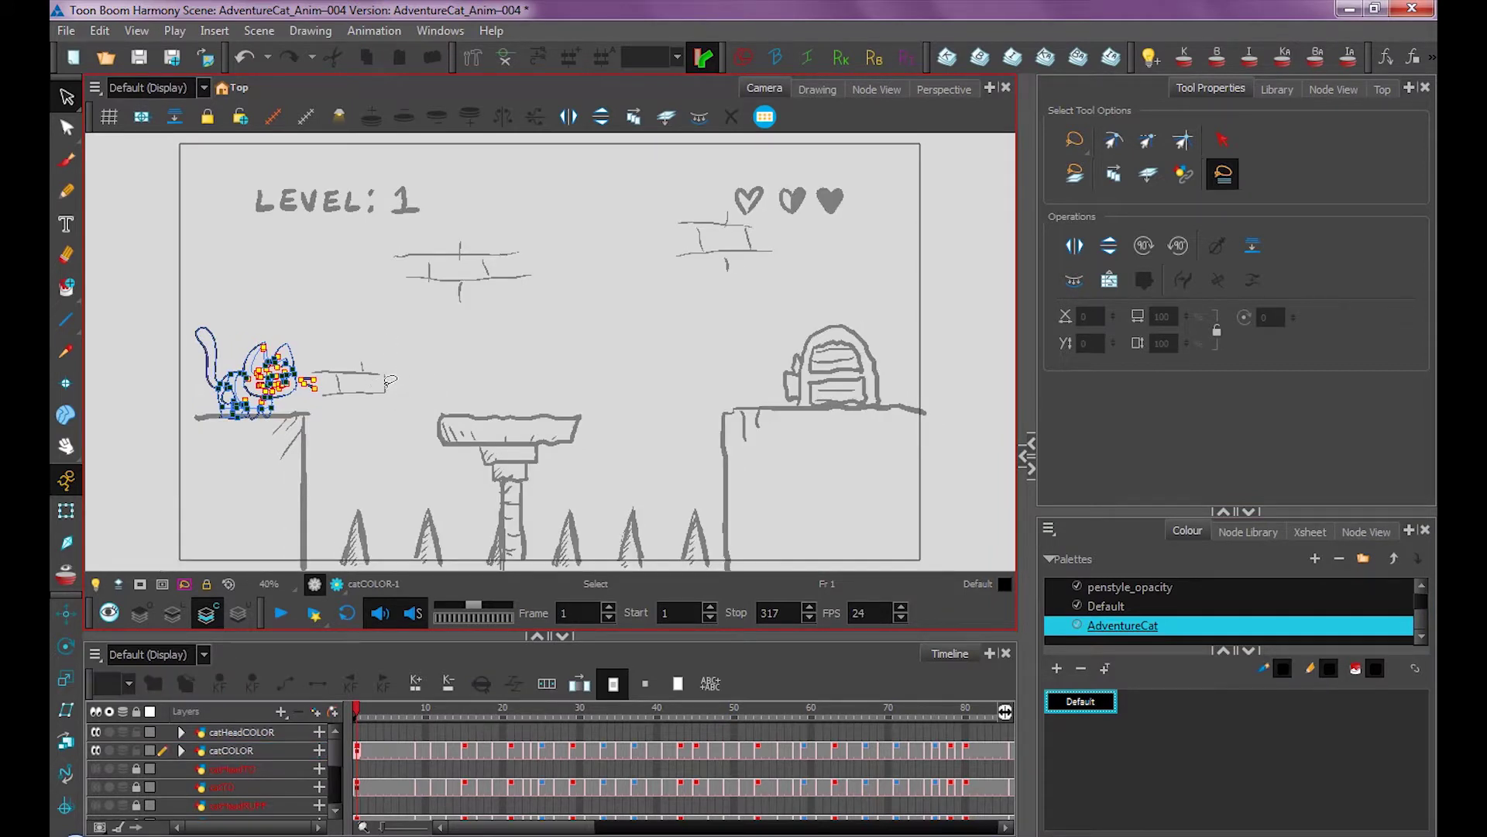
click(66, 30)
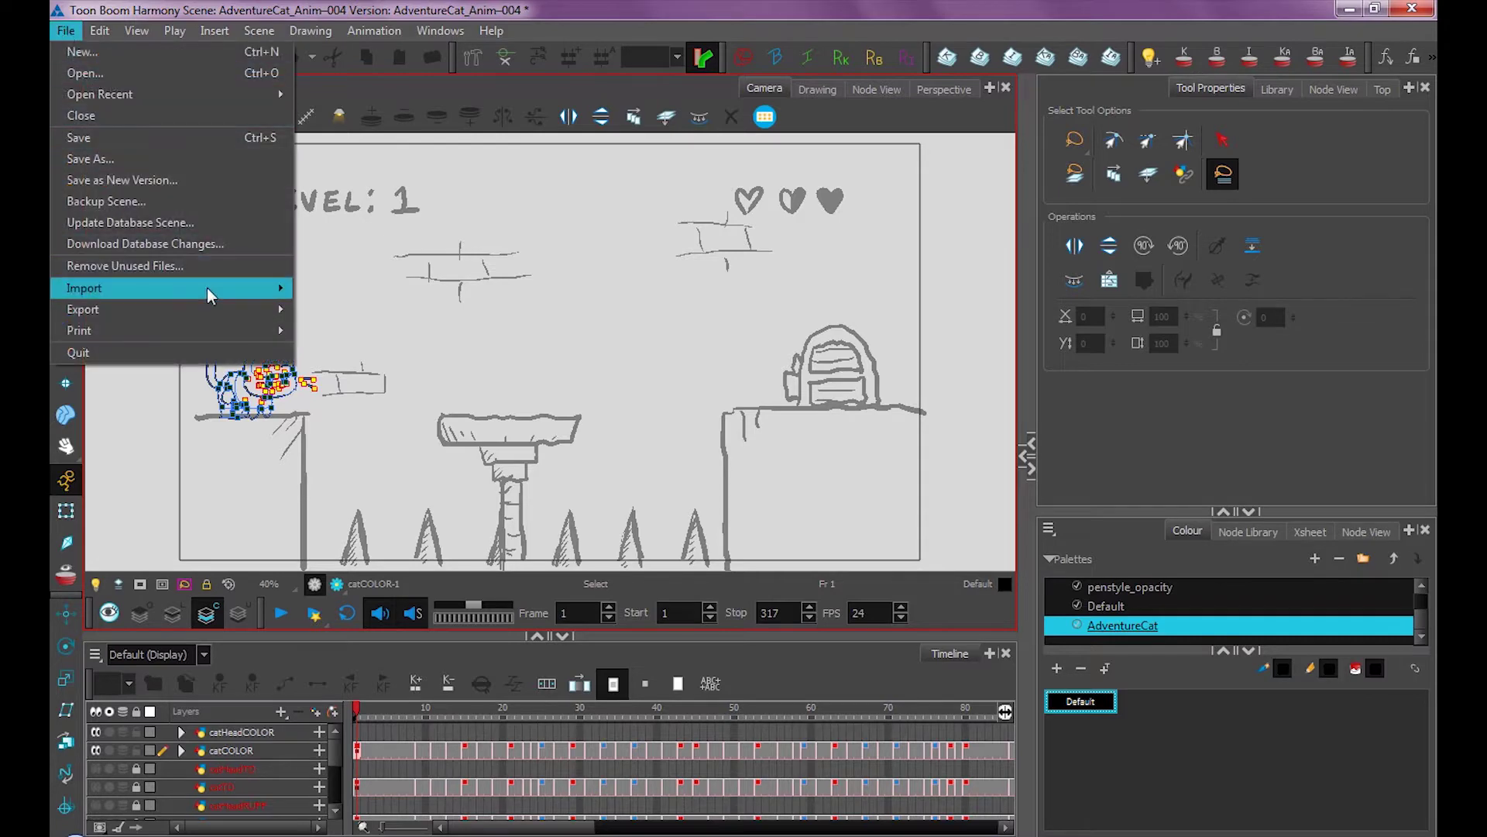
mouse_move(209, 294)
click(338, 311)
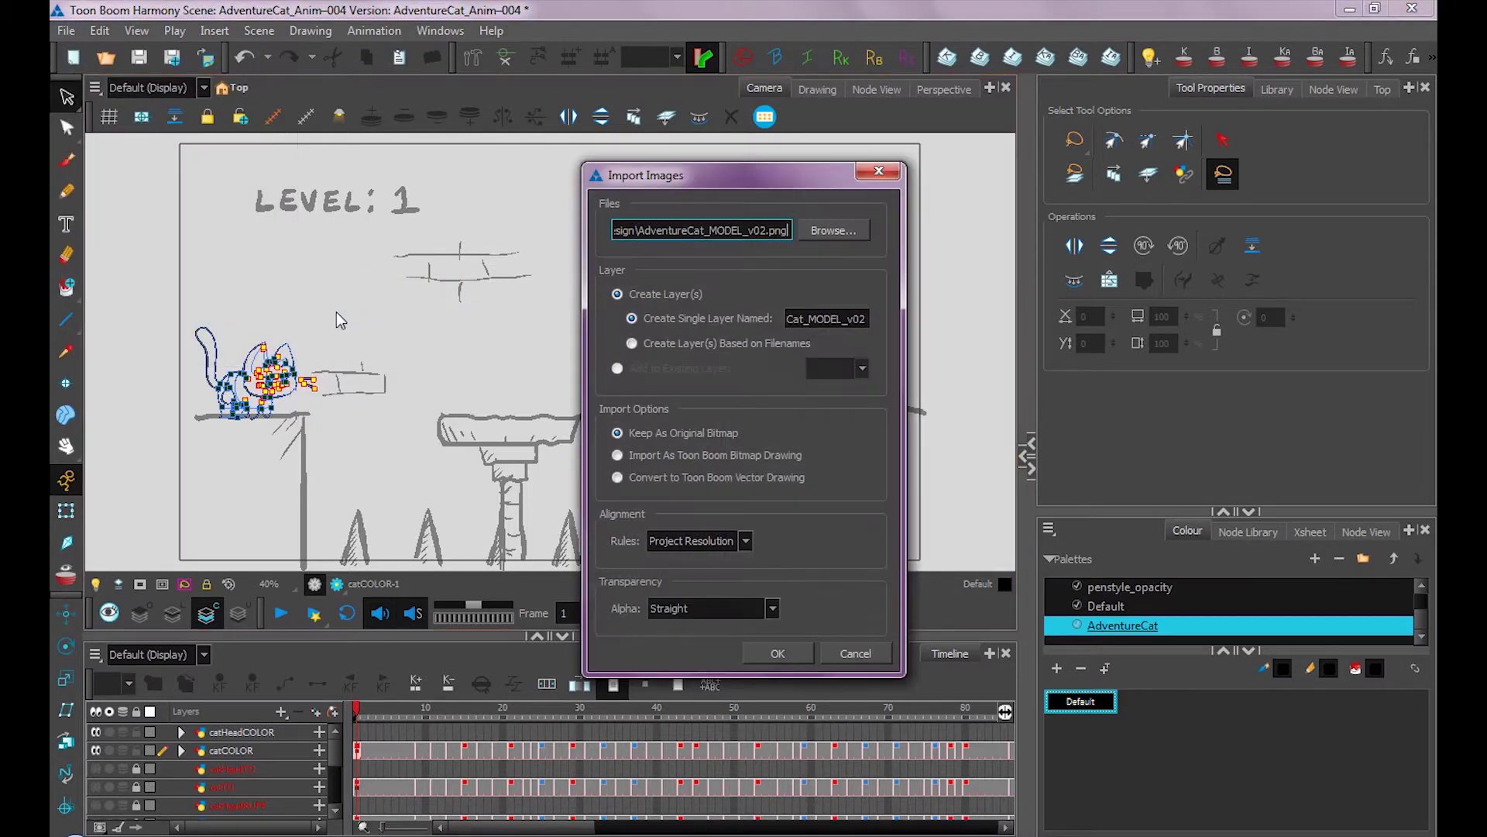
click(825, 228)
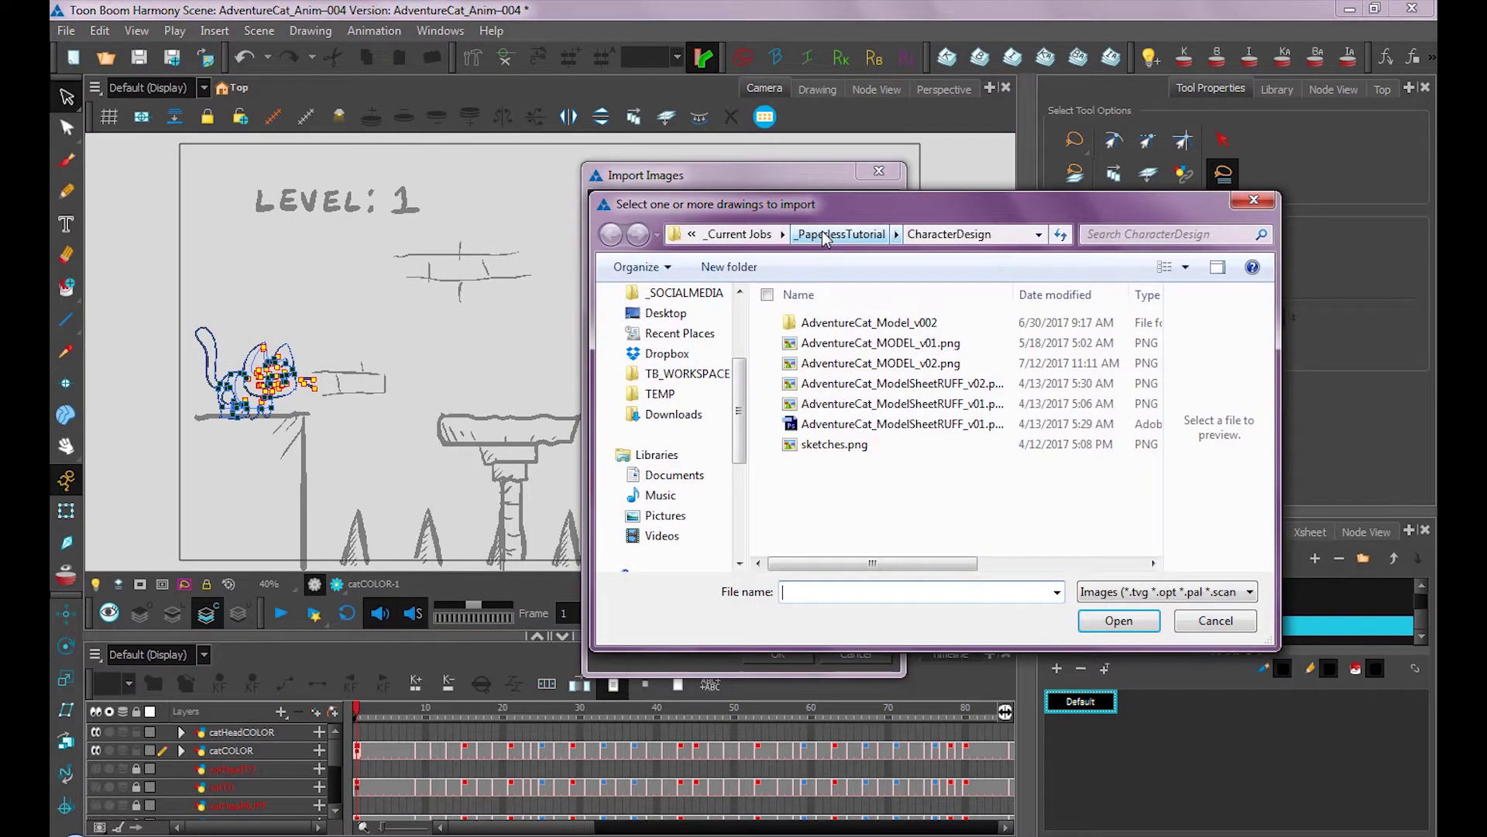
click(926, 364)
click(1116, 620)
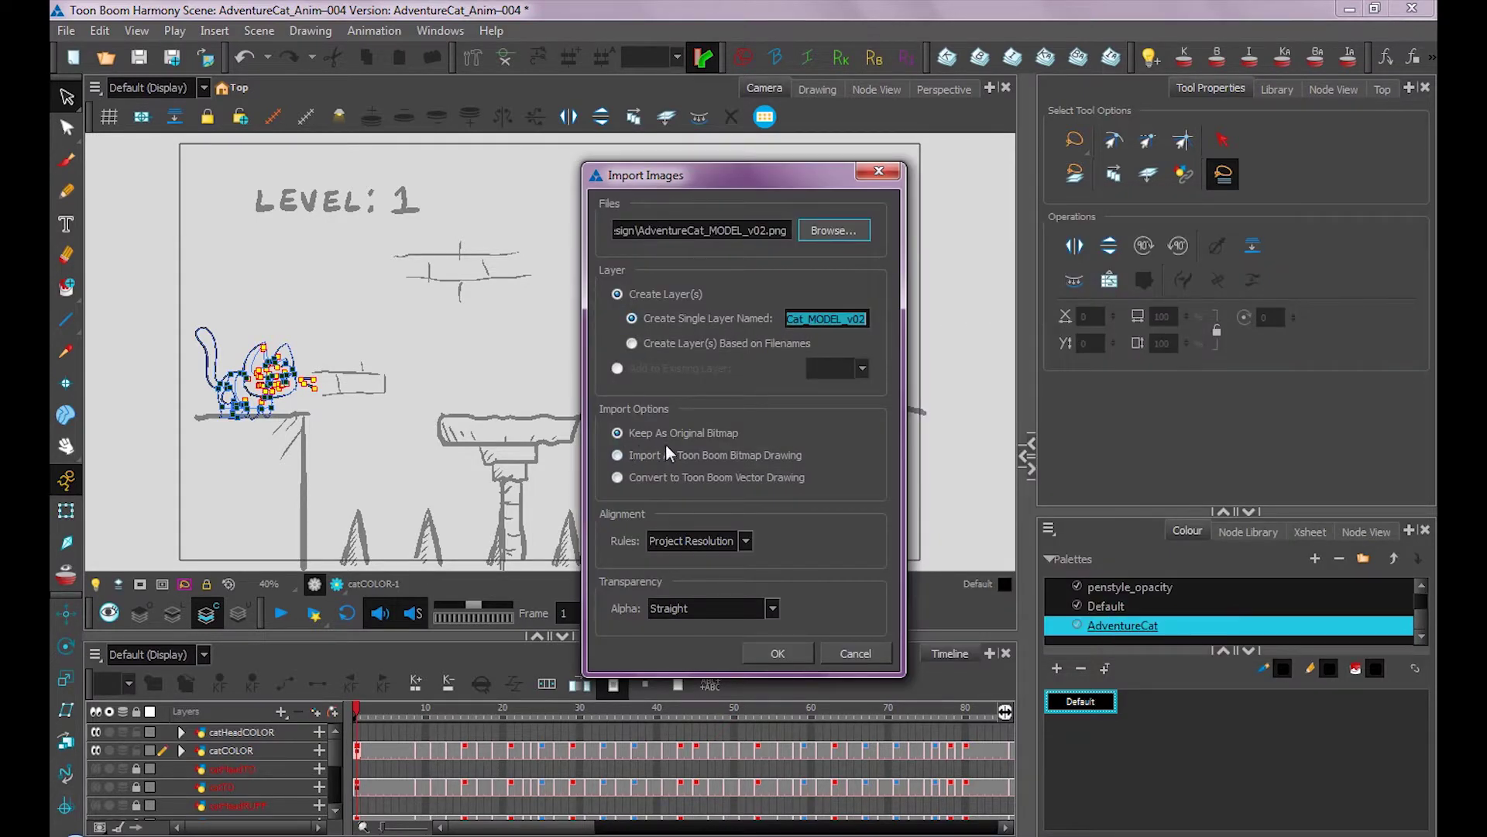
- Import the model sheet as a Toon Boom Bitmap Drawing with Horizontal Fit alignment
click(620, 456)
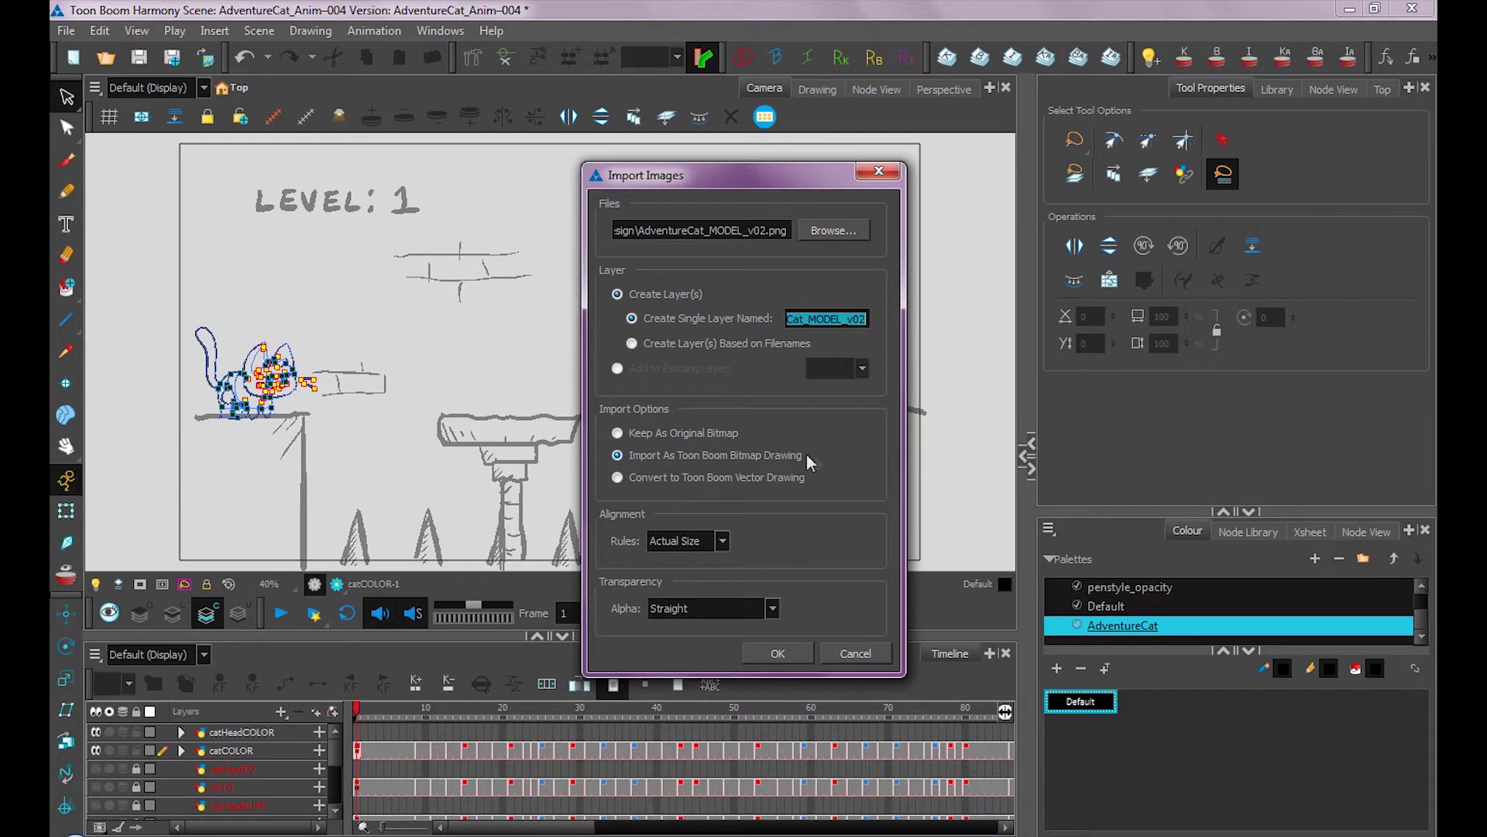
click(694, 539)
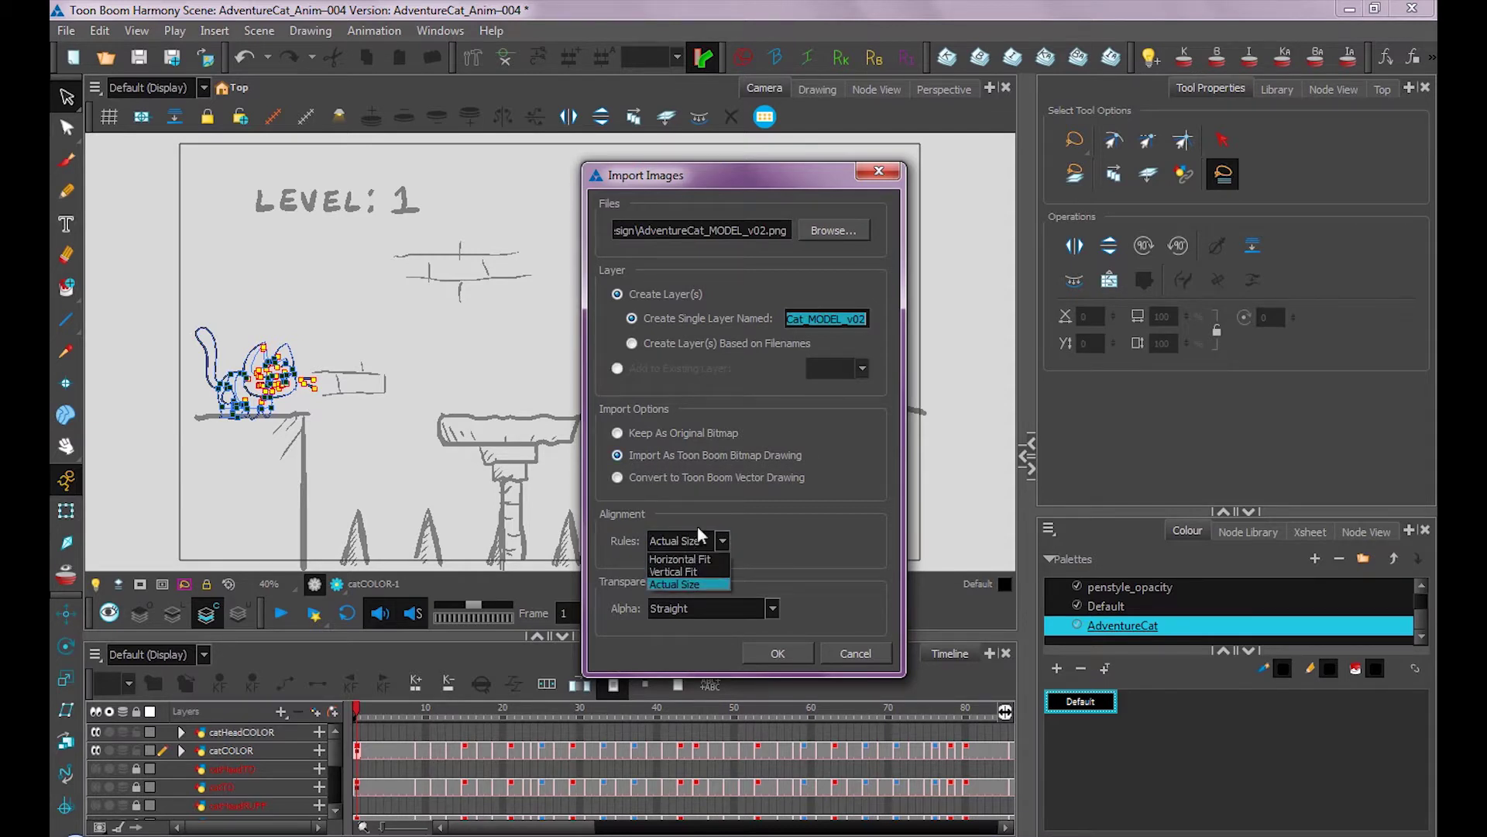
click(679, 559)
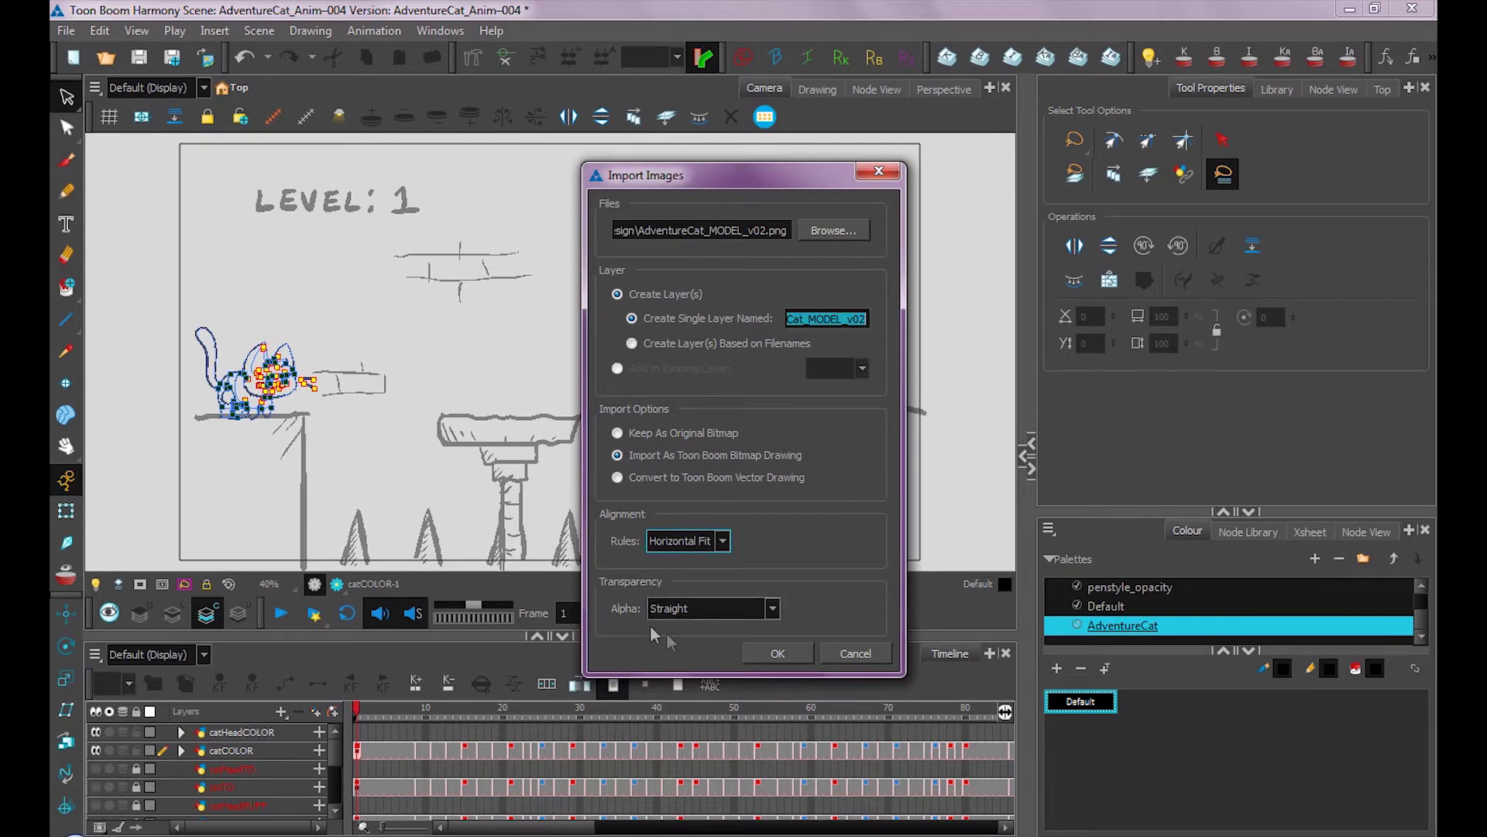
click(778, 654)
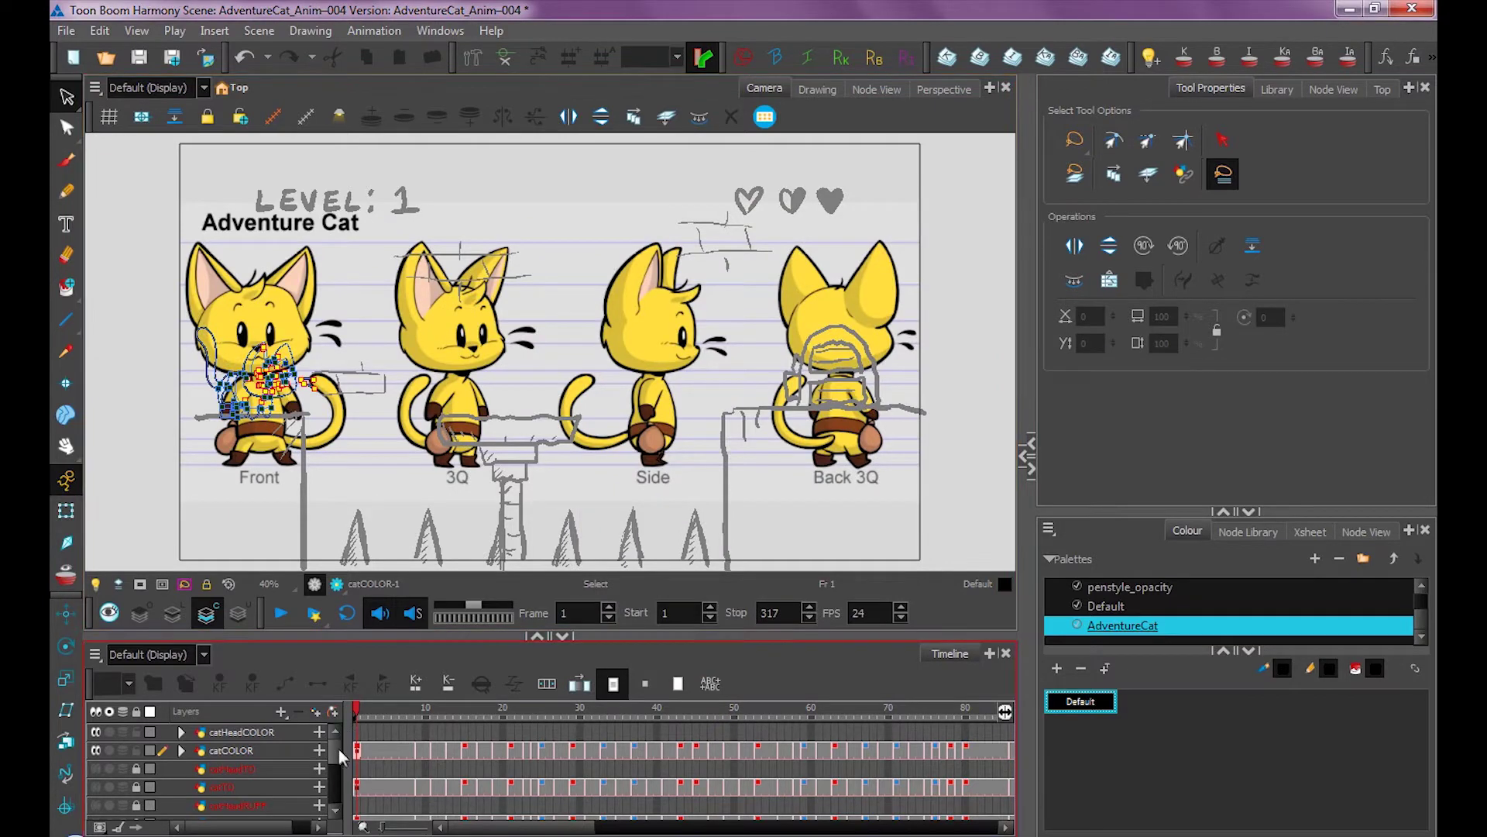
- Move the AdventureCat_MODEL layer above catHeadCOLOR in the layer stack so the model sheet covers the scene
scroll(240, 806, down, 3)
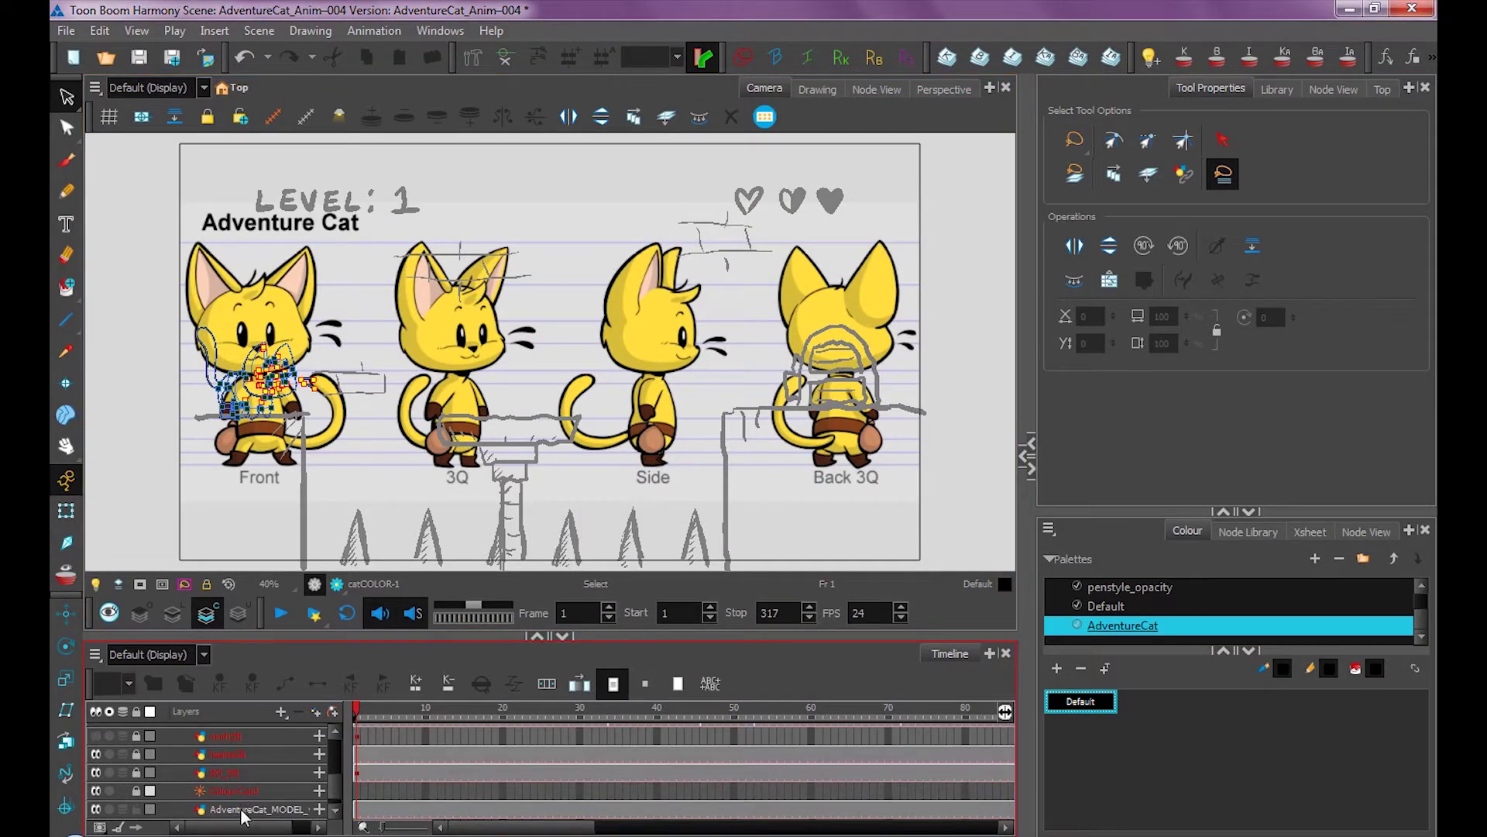
click(243, 809)
scroll(244, 743, up, 3)
drag(243, 728, 243, 727)
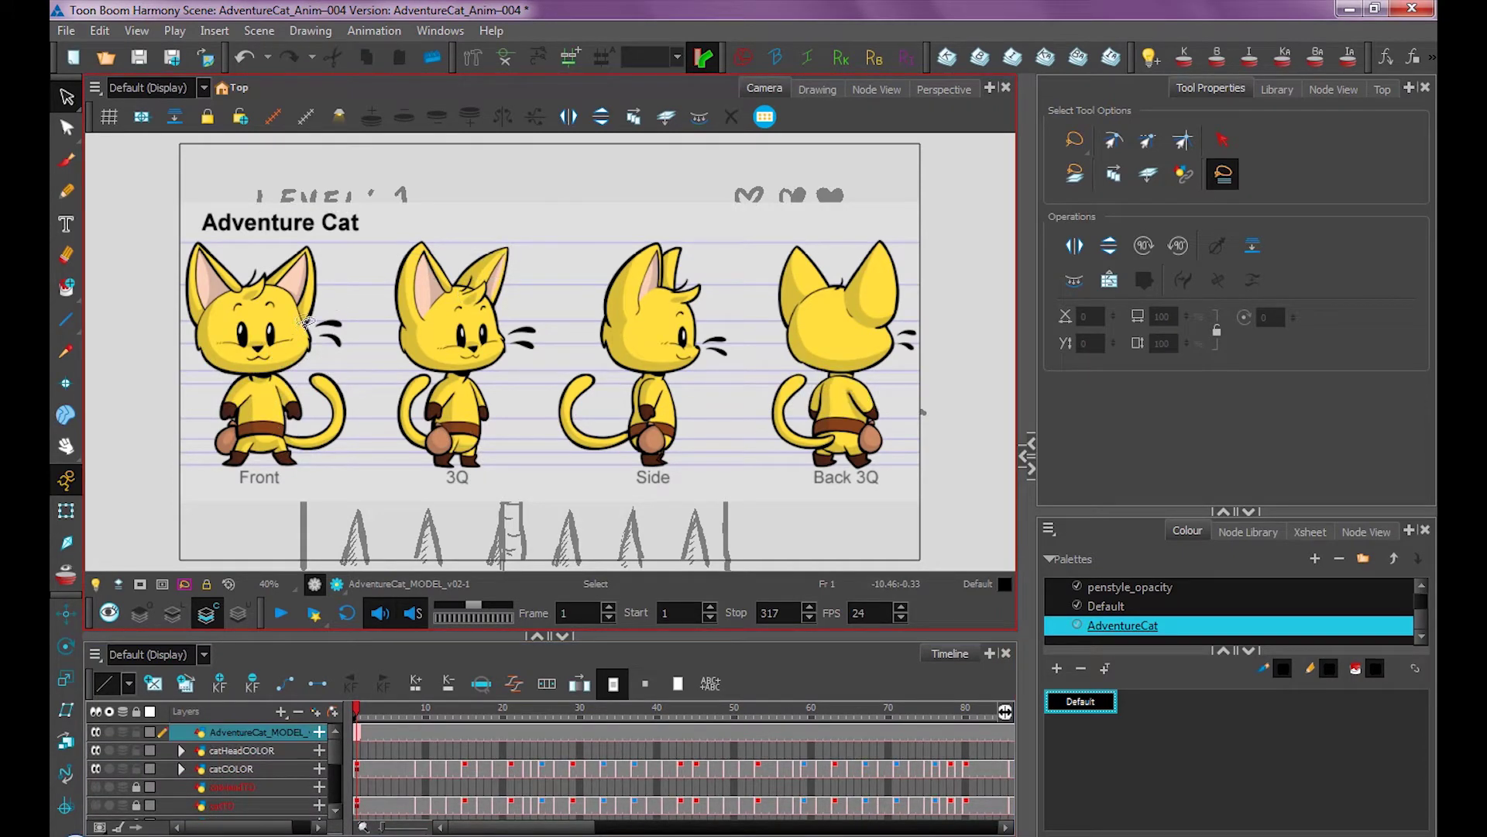
- Add a new colour swatch named Fur to the AdventureCat palette
click(1094, 701)
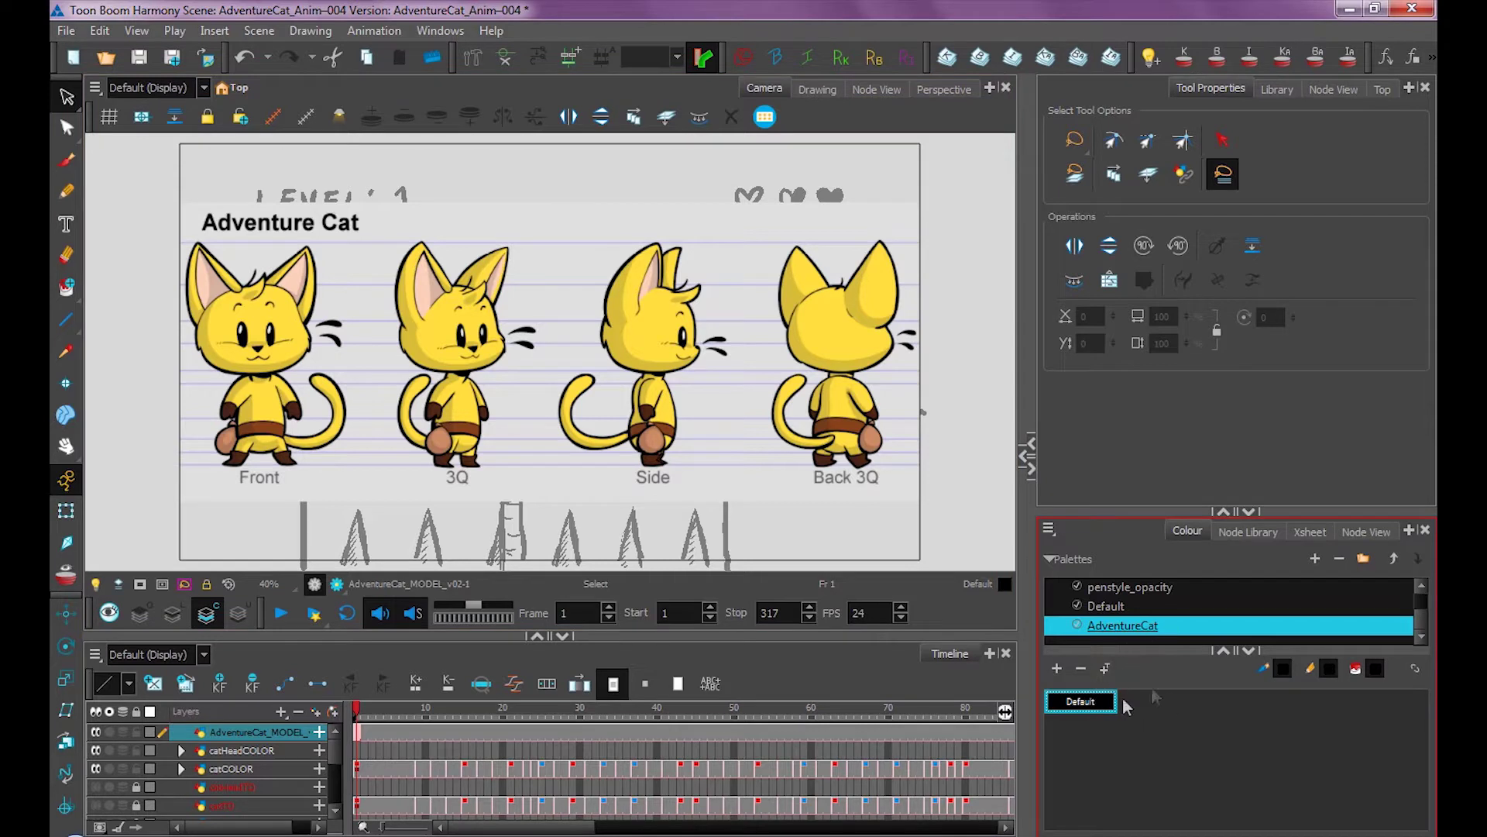
click(1057, 668)
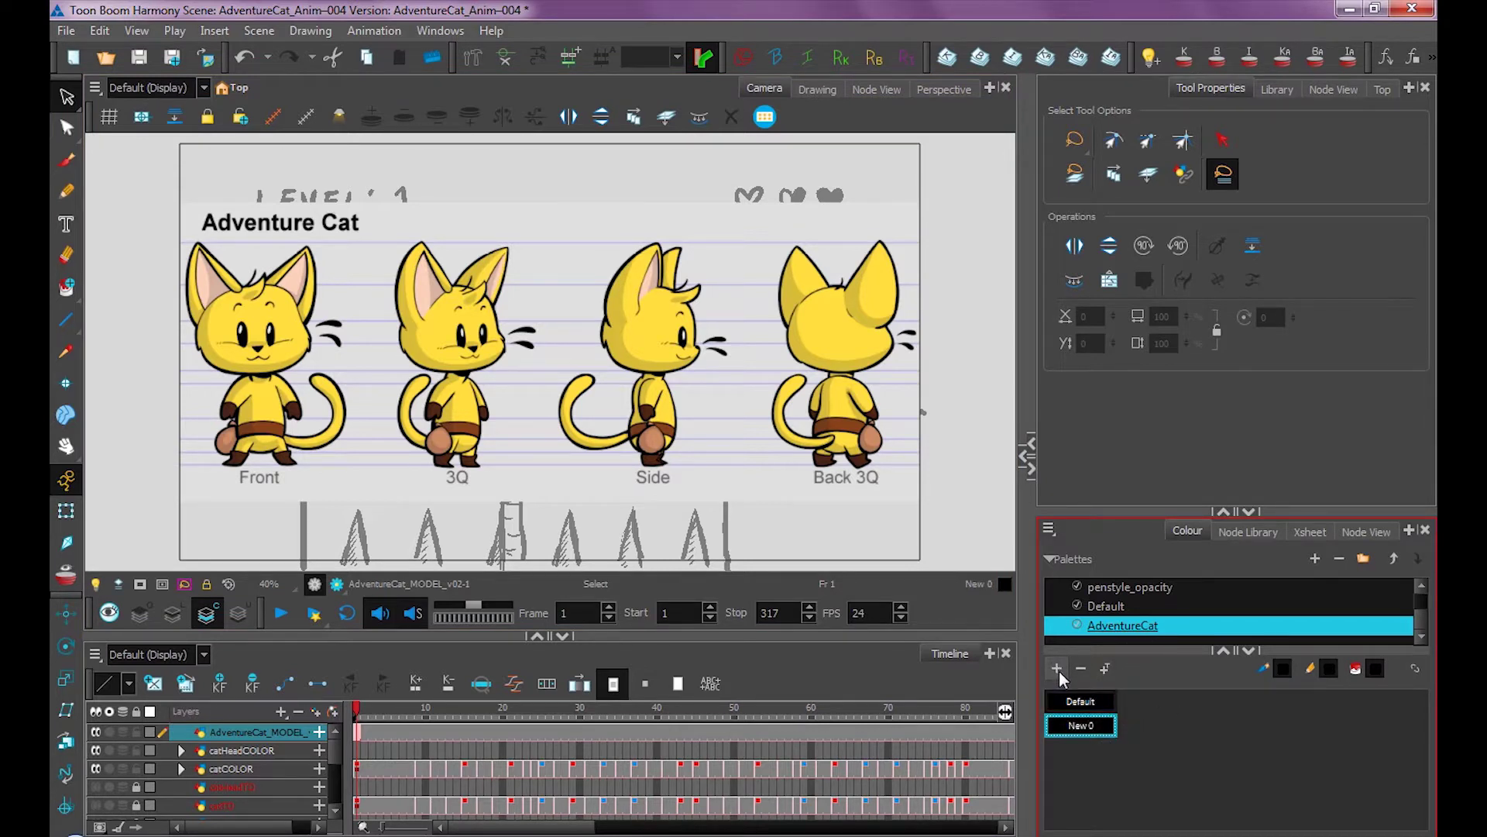
double_click(1085, 727)
click(1113, 731)
- Set the Fur swatch to the yellow (RGB 255, 223, 60) sampled from the side-view cat's head on the model sheet
double_click(1113, 733)
mouse_move(633, 128)
mouse_down()
mouse_move(847, 182)
mouse_move(841, 156)
mouse_up()
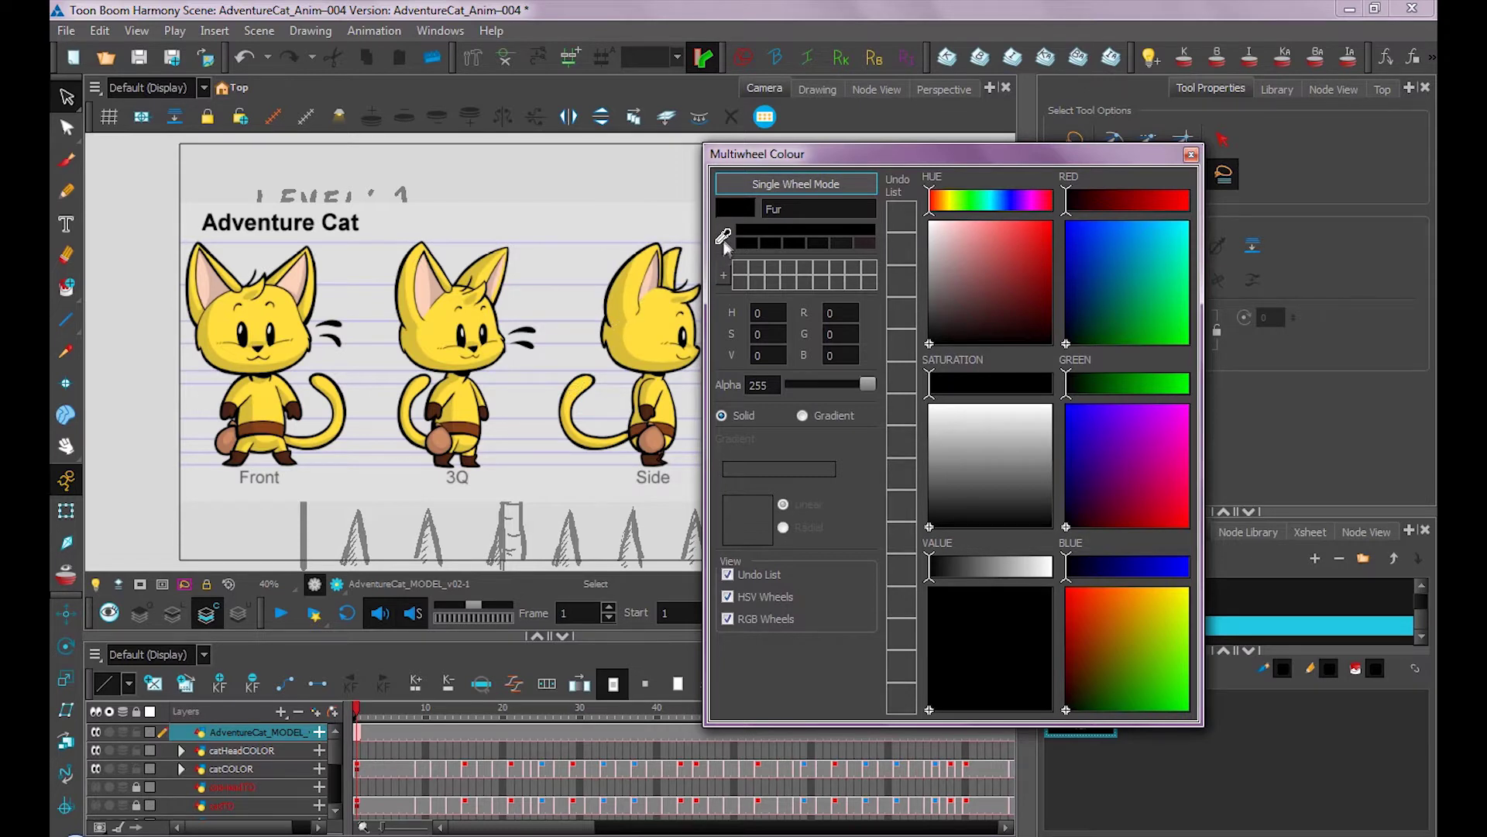
click(725, 239)
drag(728, 230, 661, 310)
drag(659, 310, 660, 310)
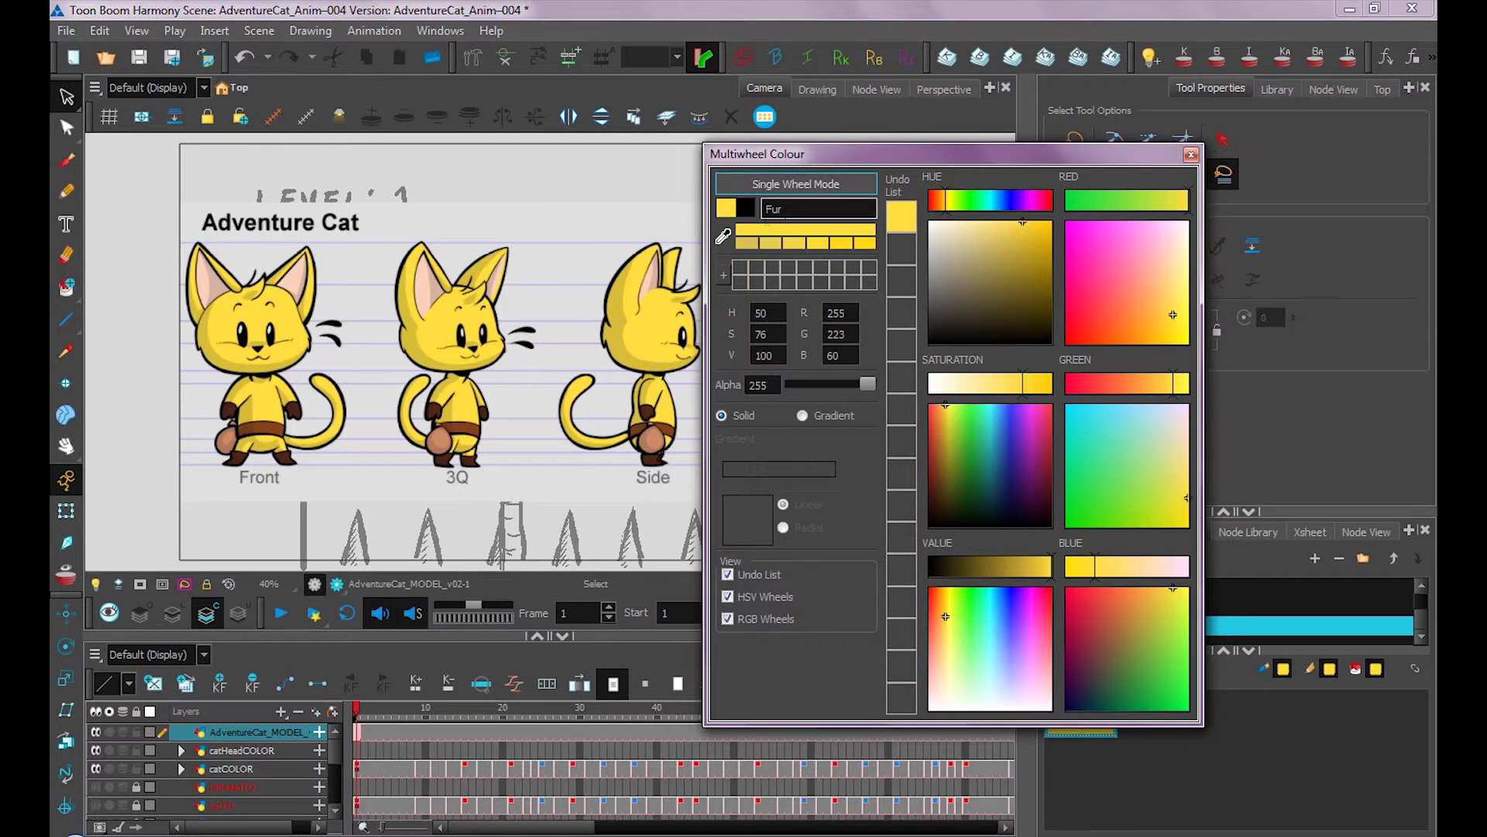
click(1191, 154)
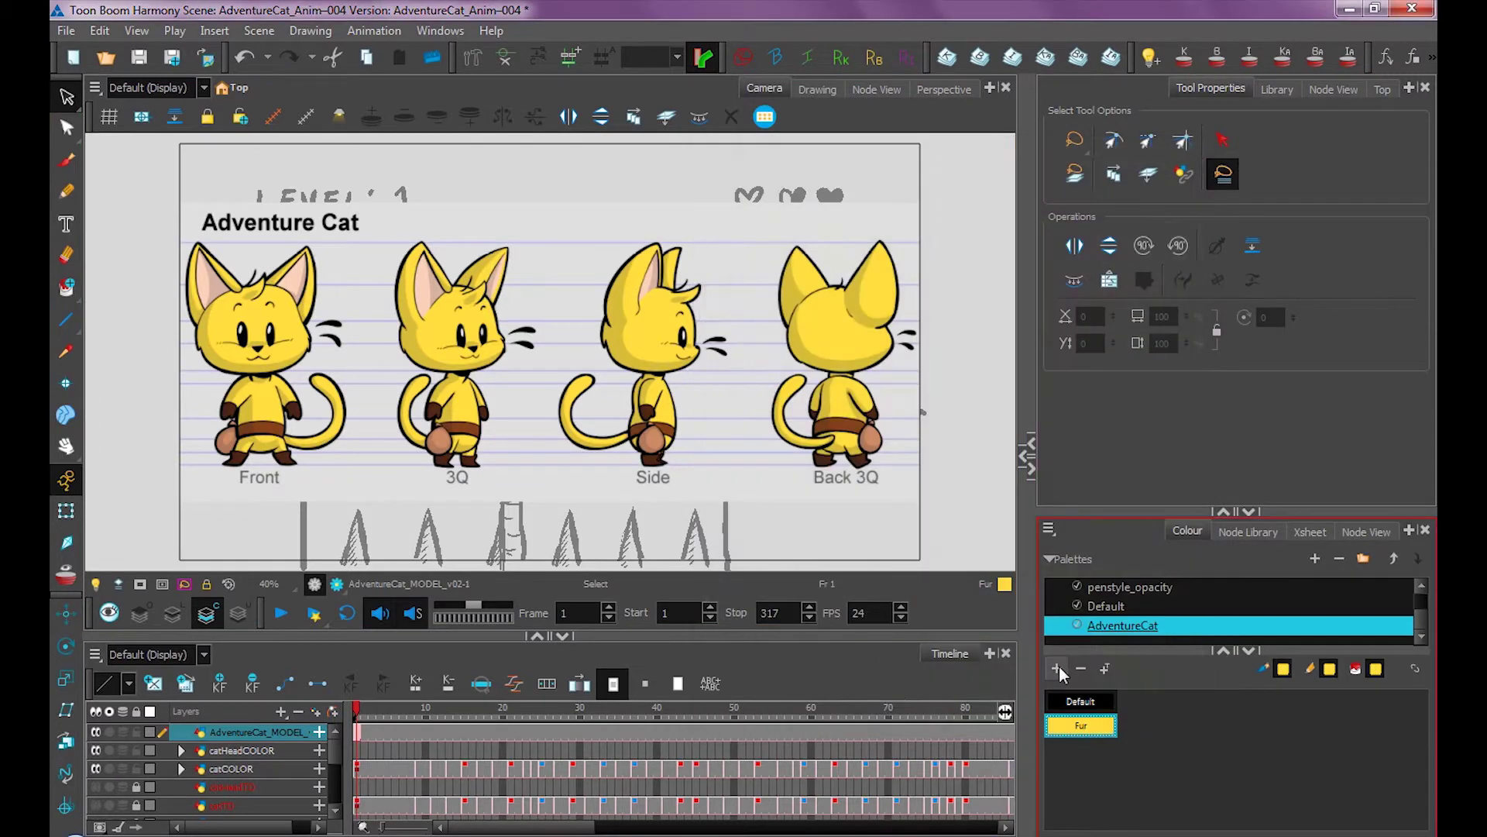
- Add a swatch named Belt to the AdventureCat palette and sample its brown from the three-quarter cat's belt
click(1058, 667)
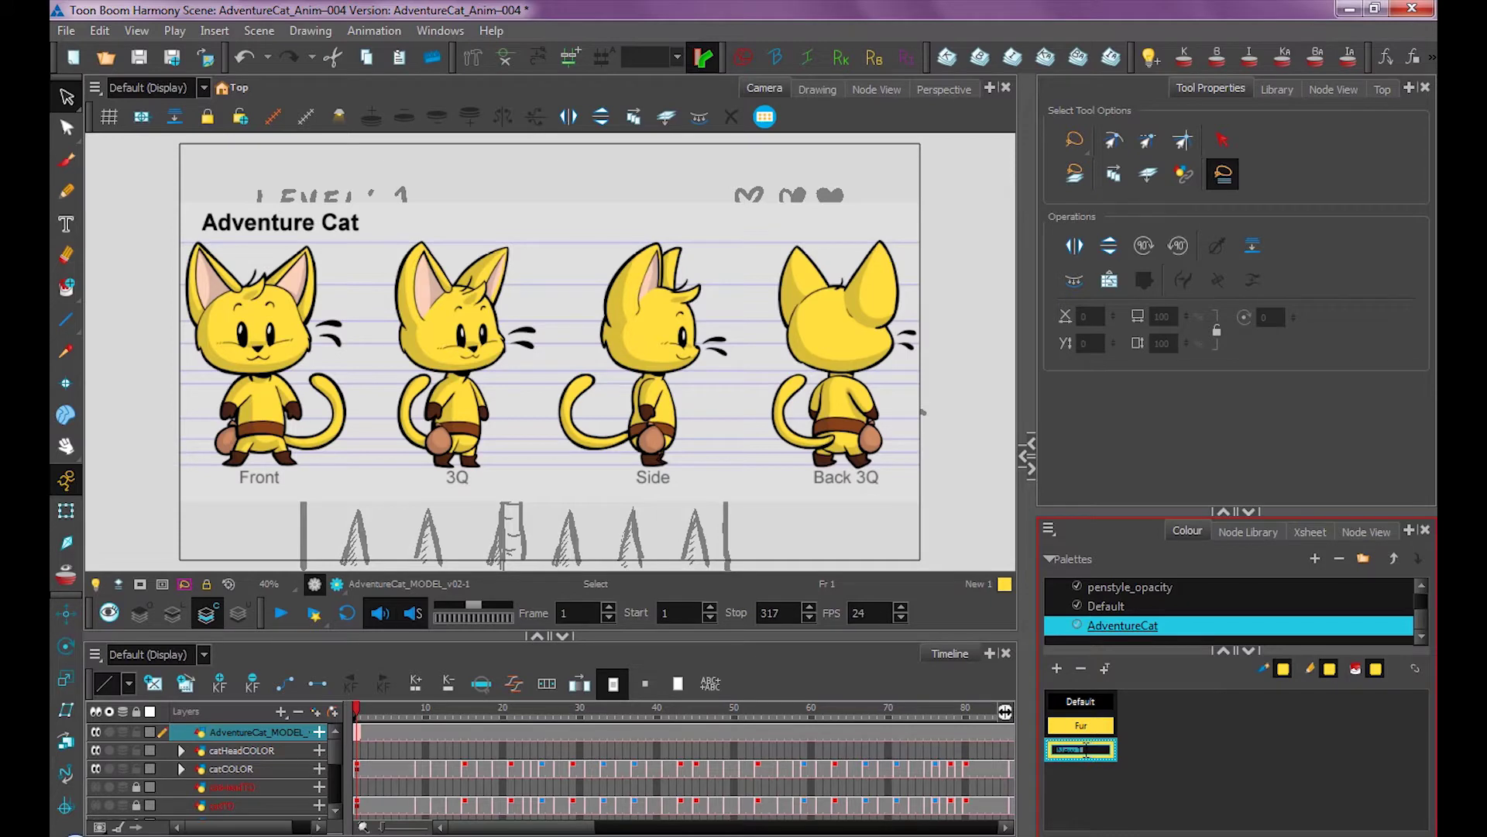
text(Ral)
text(t)
key(Return)
double_click(1113, 756)
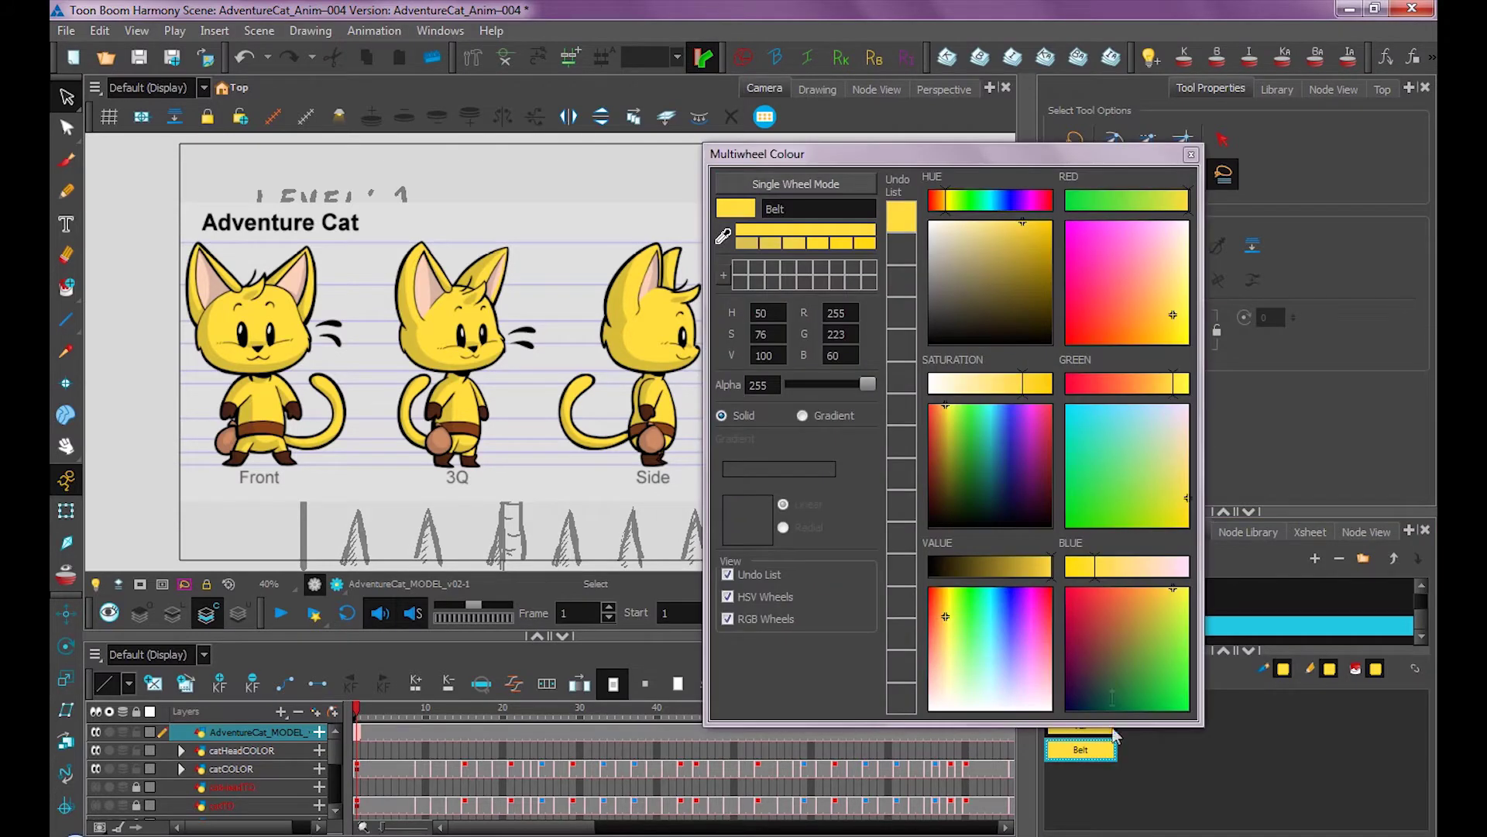
drag(731, 226, 473, 423)
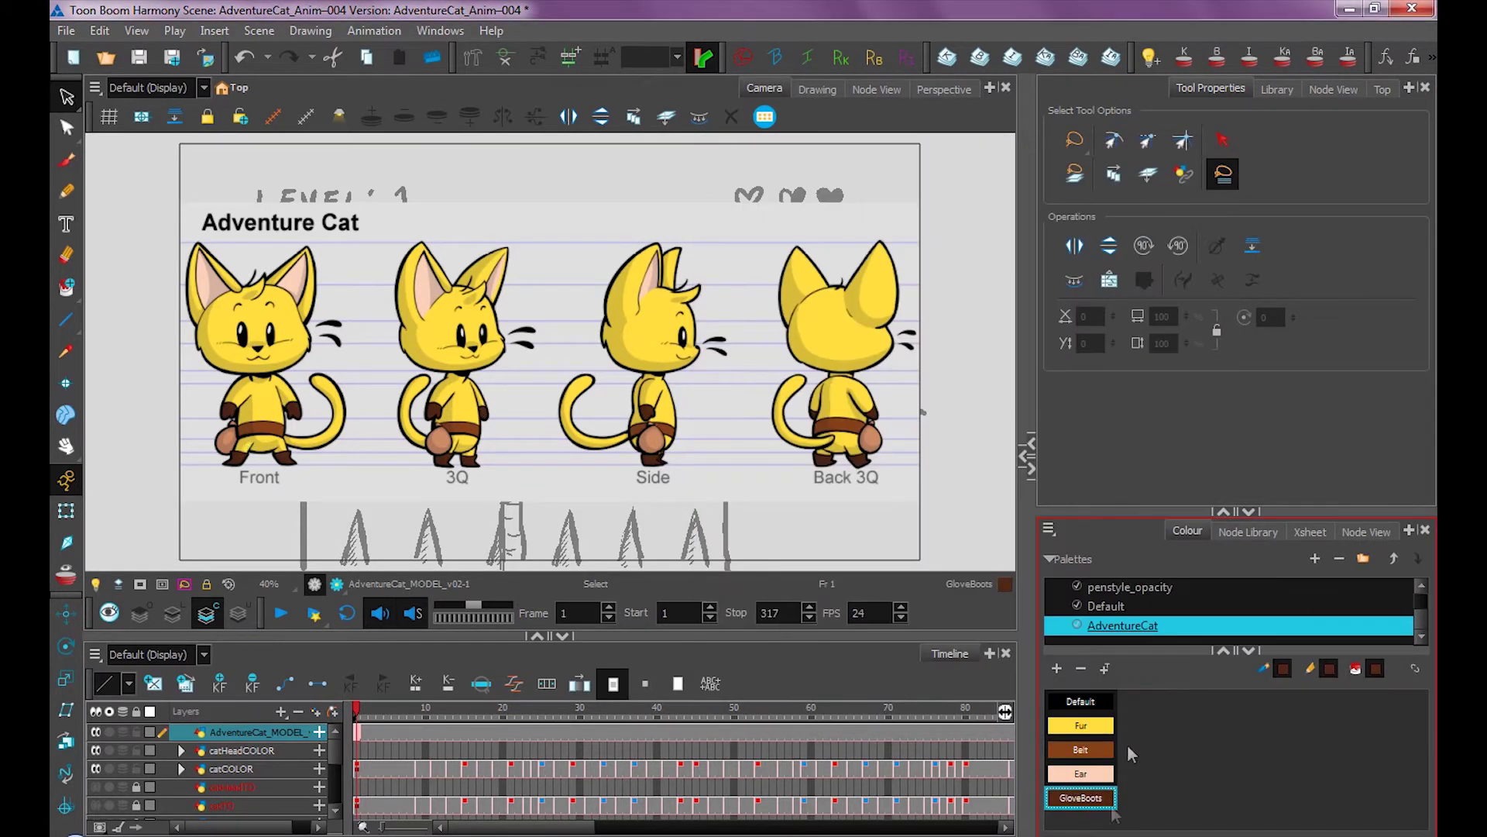
- Add a swatch named Pouch to the AdventureCat palette and sample a light grey for it from the model sheet
text(Pouch)
key(Return)
double_click(1154, 701)
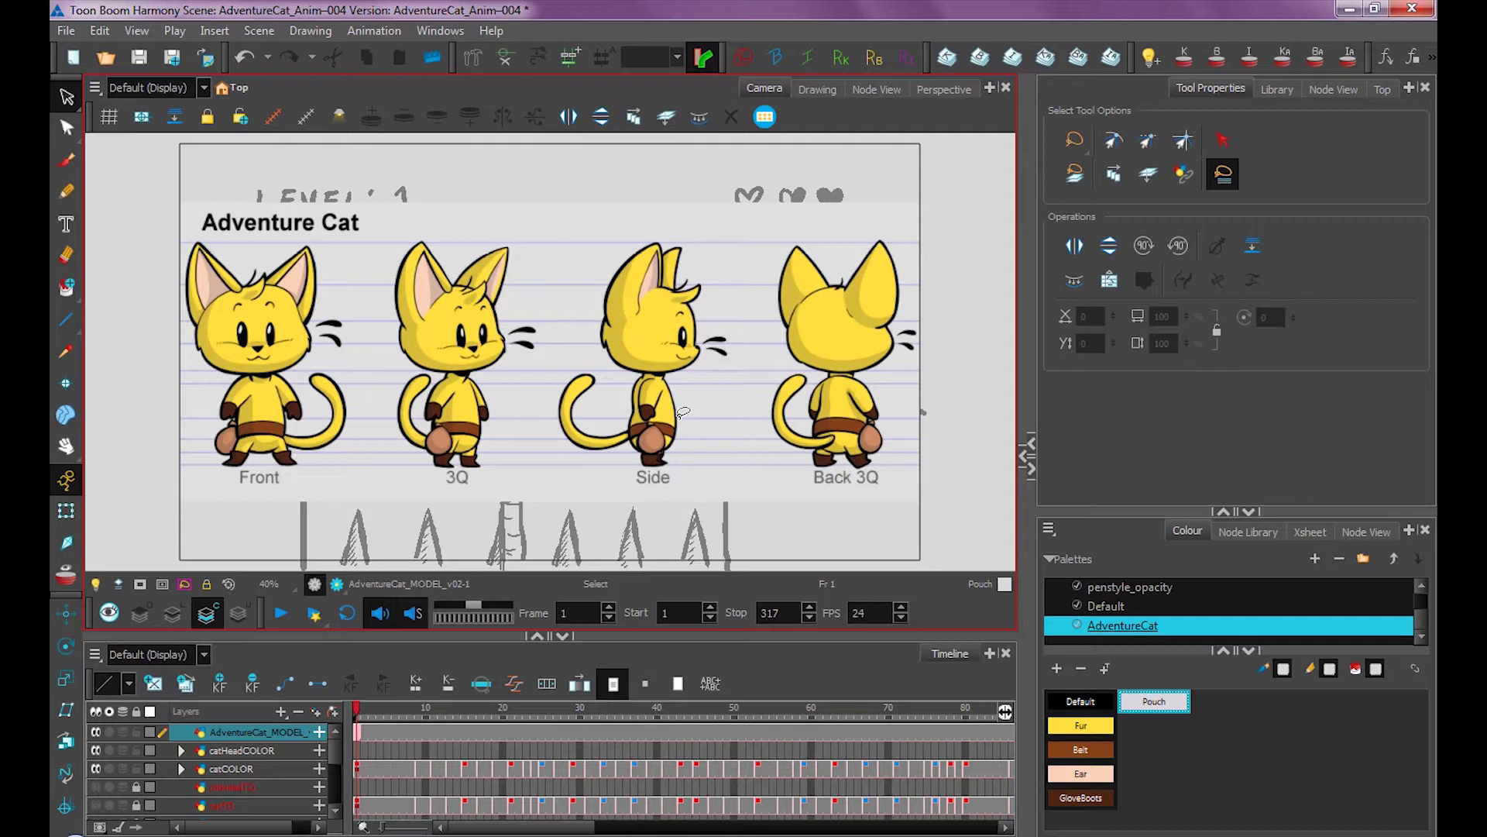
click(683, 412)
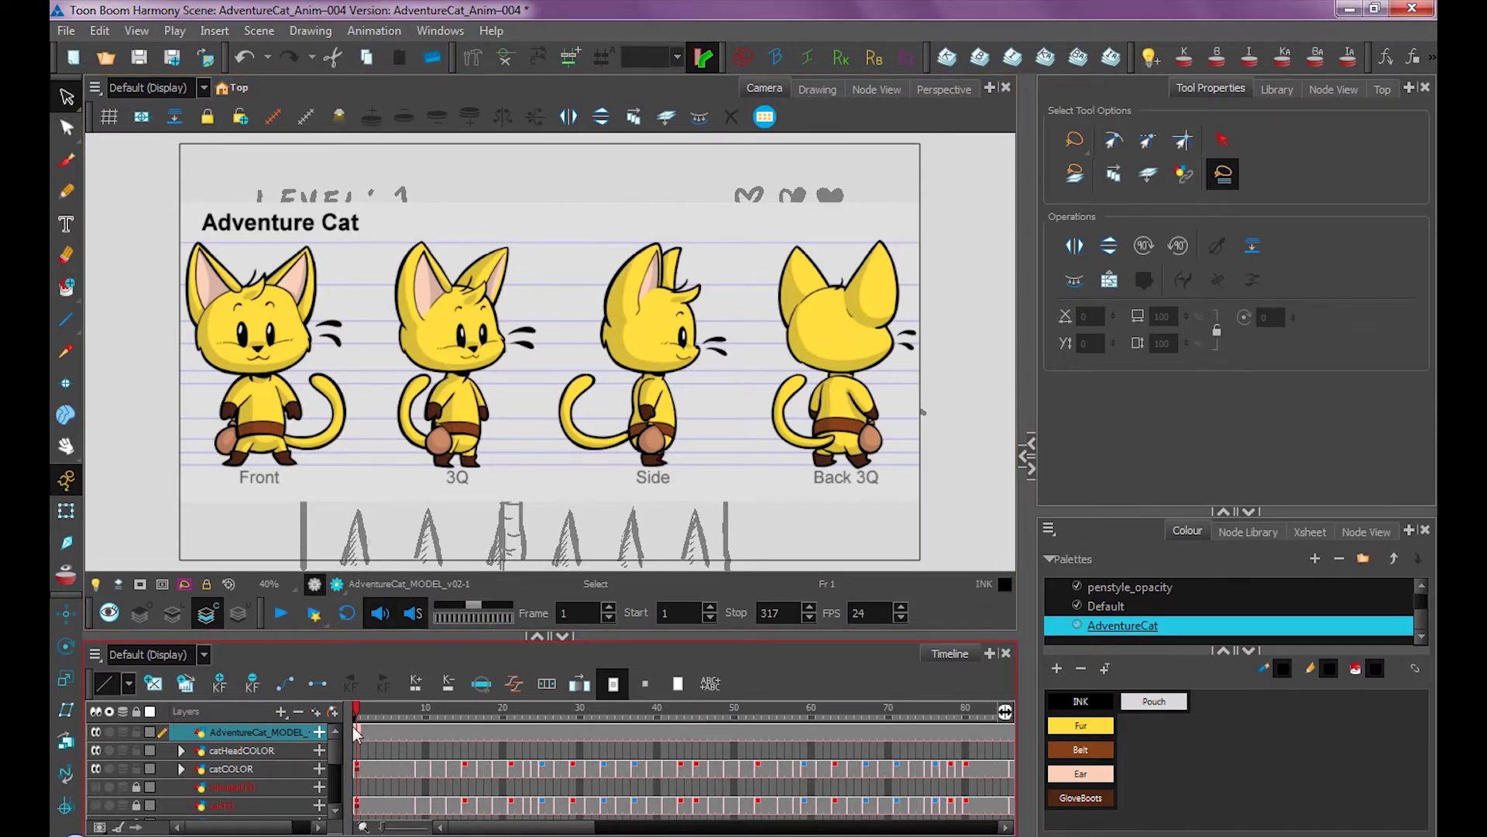
- Scale the model sheet down with Transform and place it outside the camera frame, above and beside the cat
key(shift+t)
mouse_move(920, 500)
mouse_down()
mouse_move(682, 431)
mouse_move(711, 417)
mouse_move(289, 274)
mouse_up()
click(359, 504)
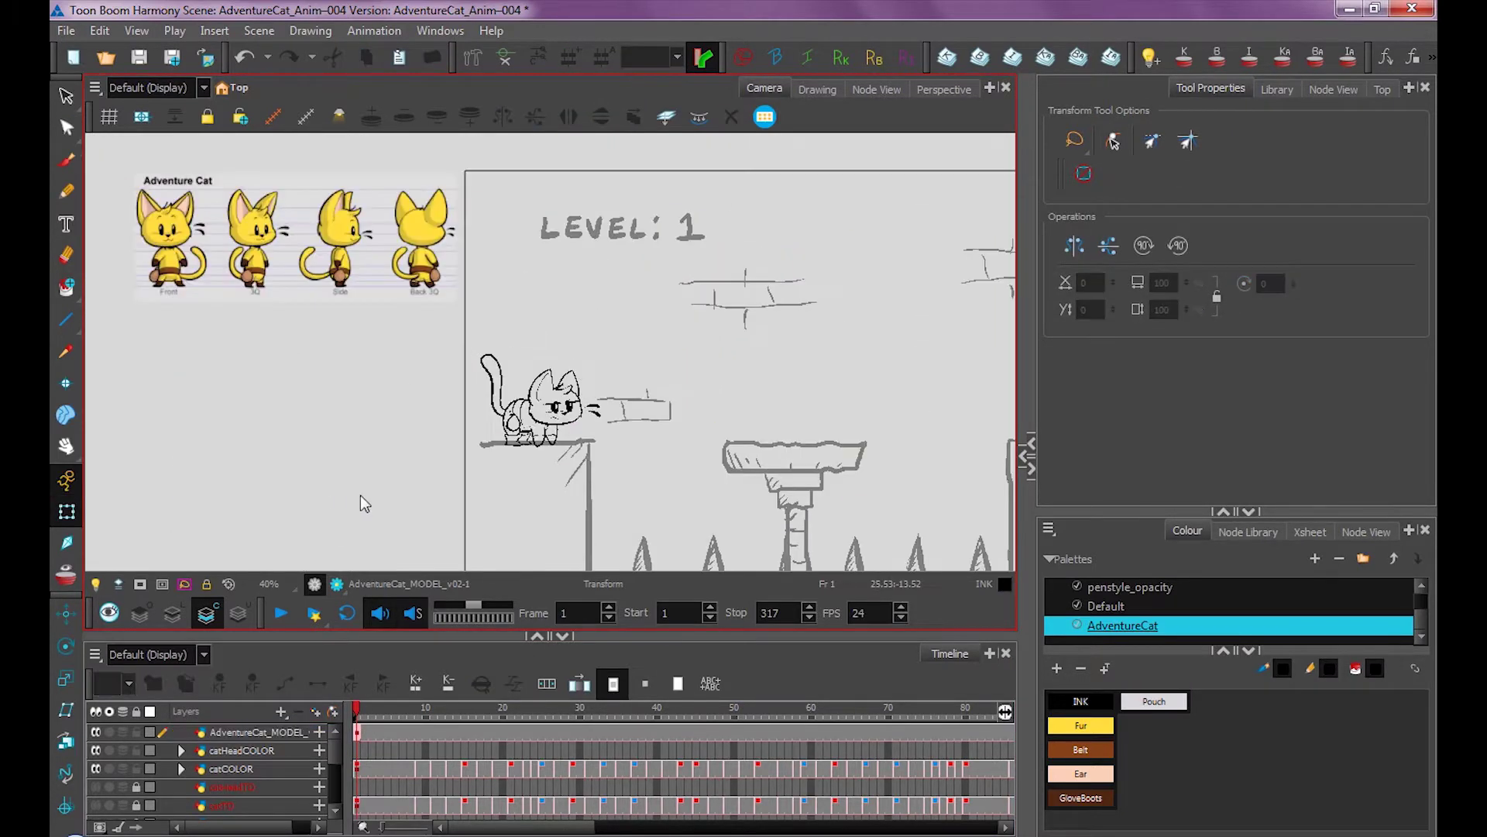
- Delete the AdventureCat_MODEL layer holding the model sheet from the timeline
click(279, 732)
key(Delete)
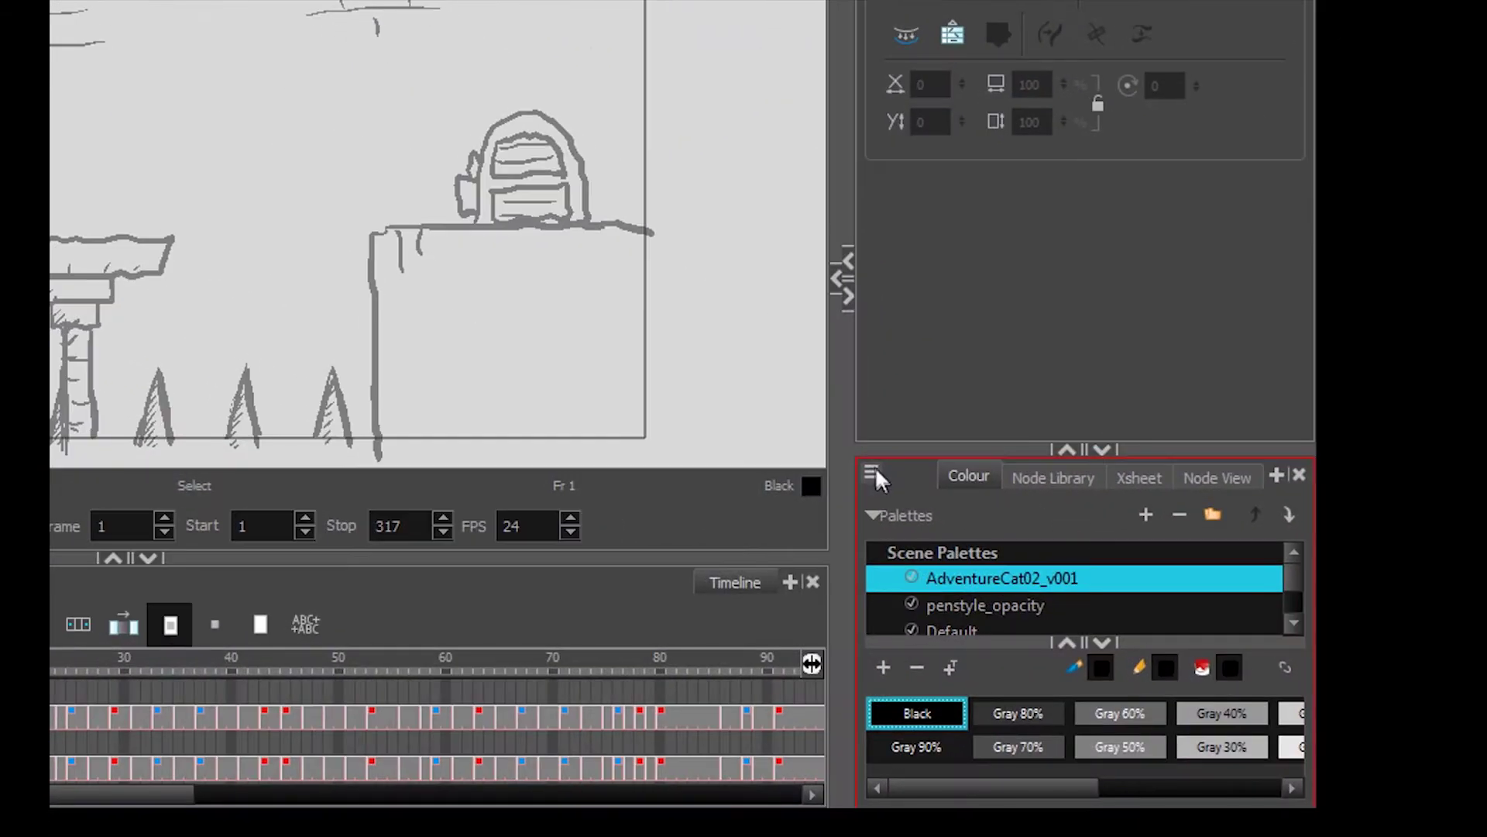
- Link the external palette AdventureCat_Model_v001.plt from the AdventureCat_Model_v002 palette-library folder into the scene palette list
click(1117, 596)
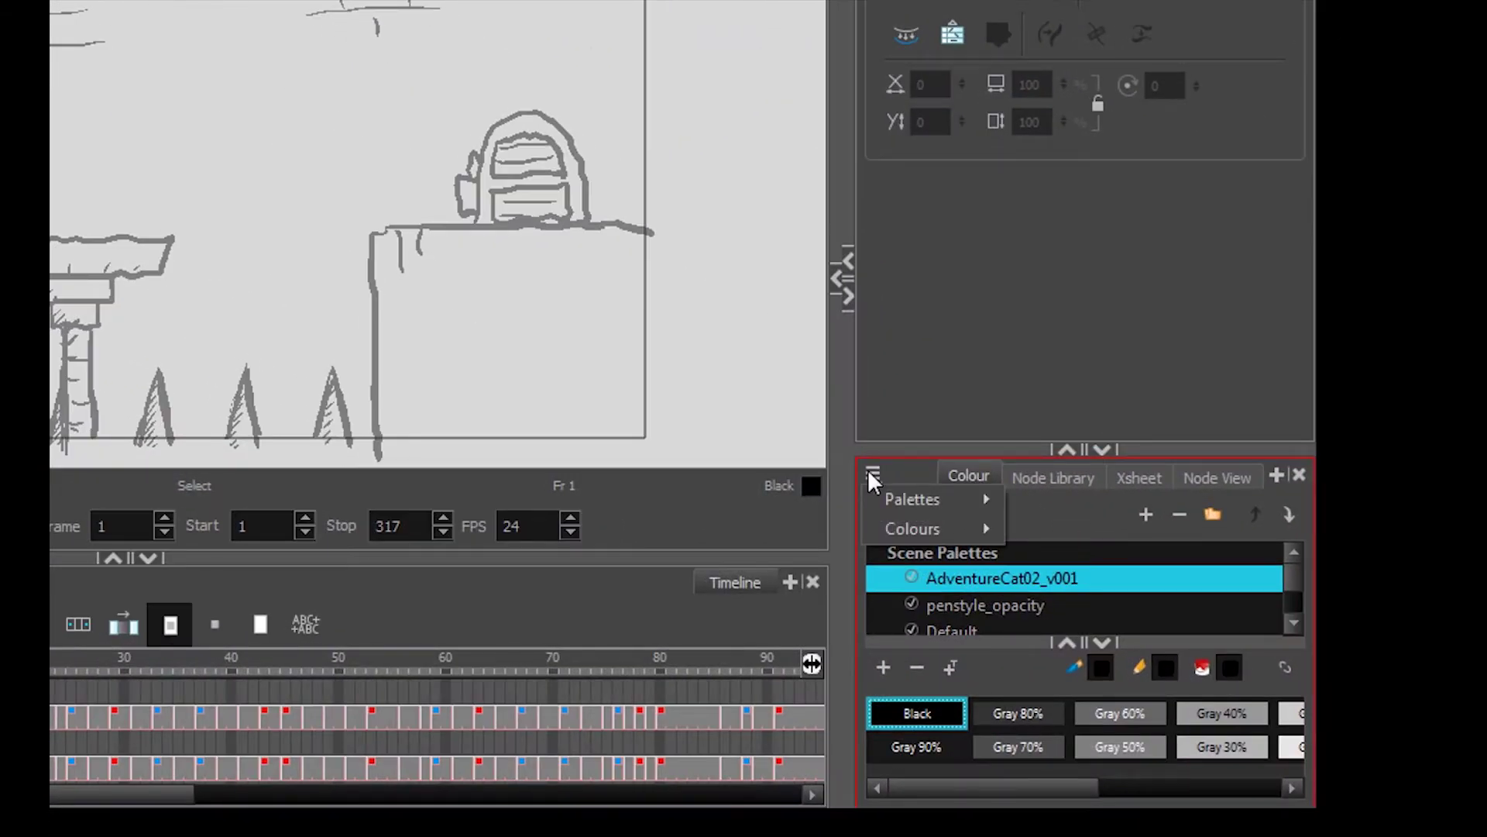
mouse_move(929, 498)
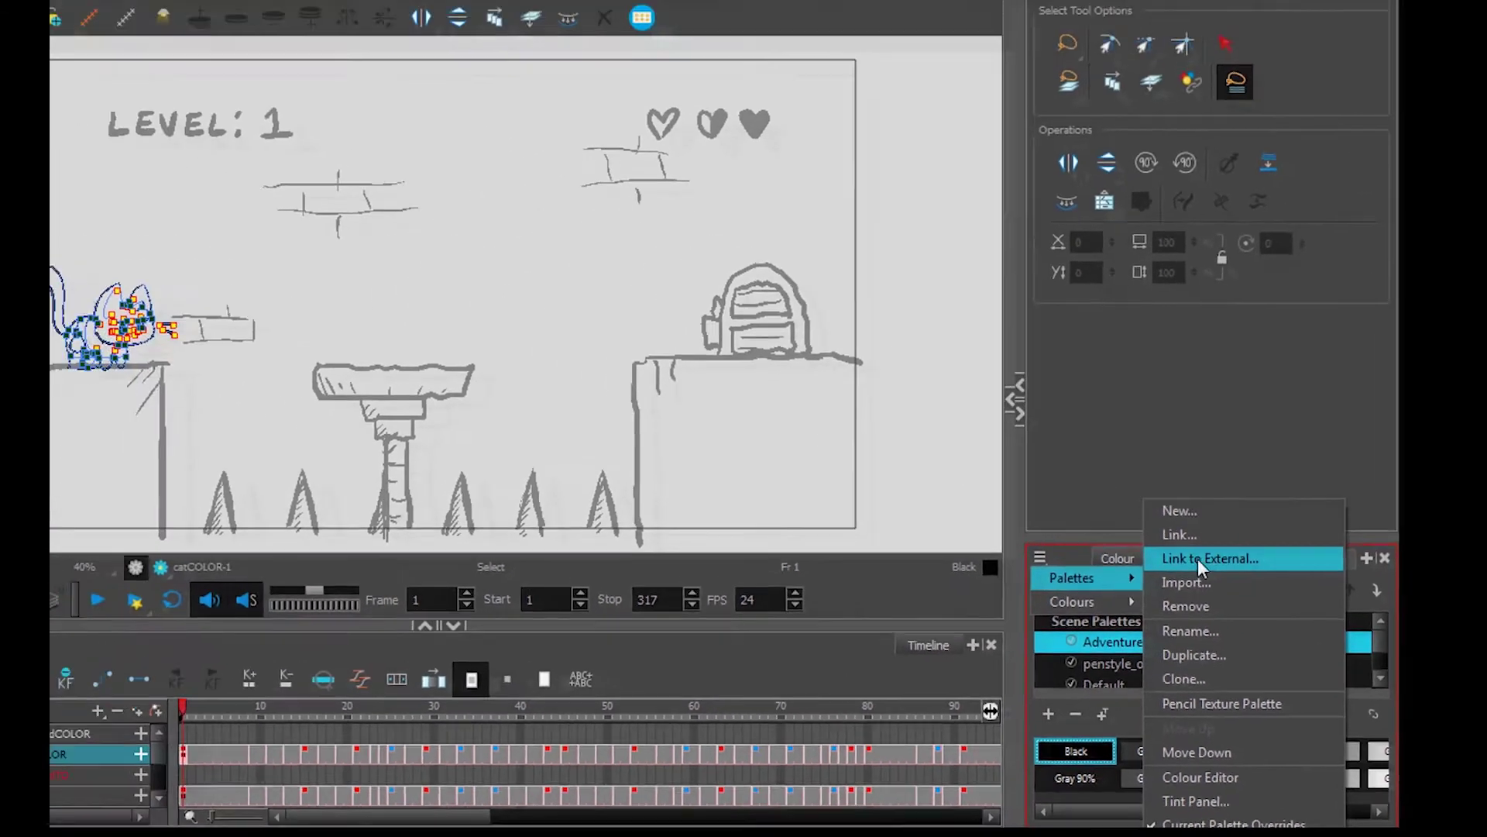
click(1077, 474)
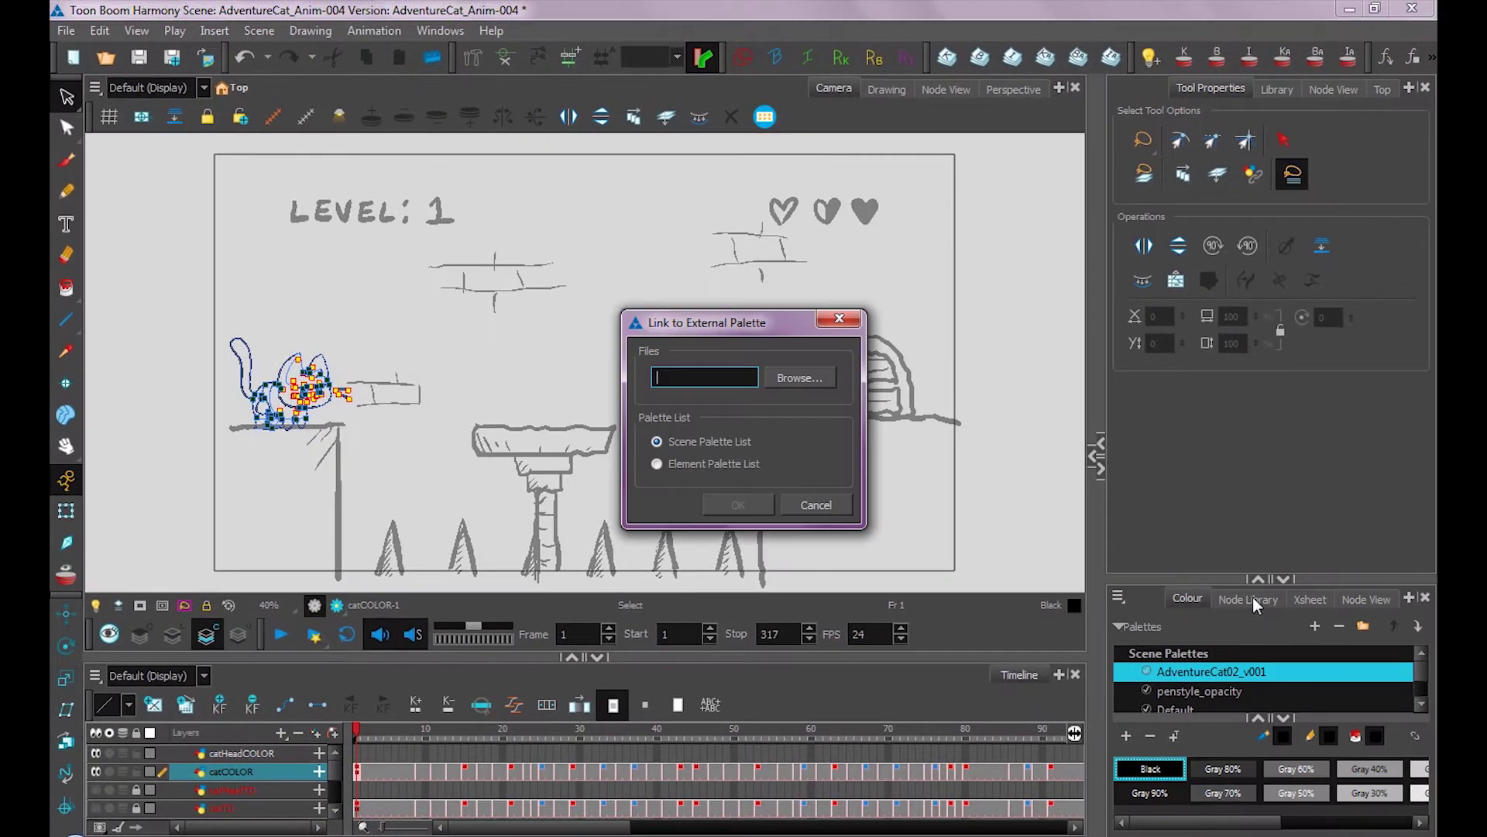
click(798, 378)
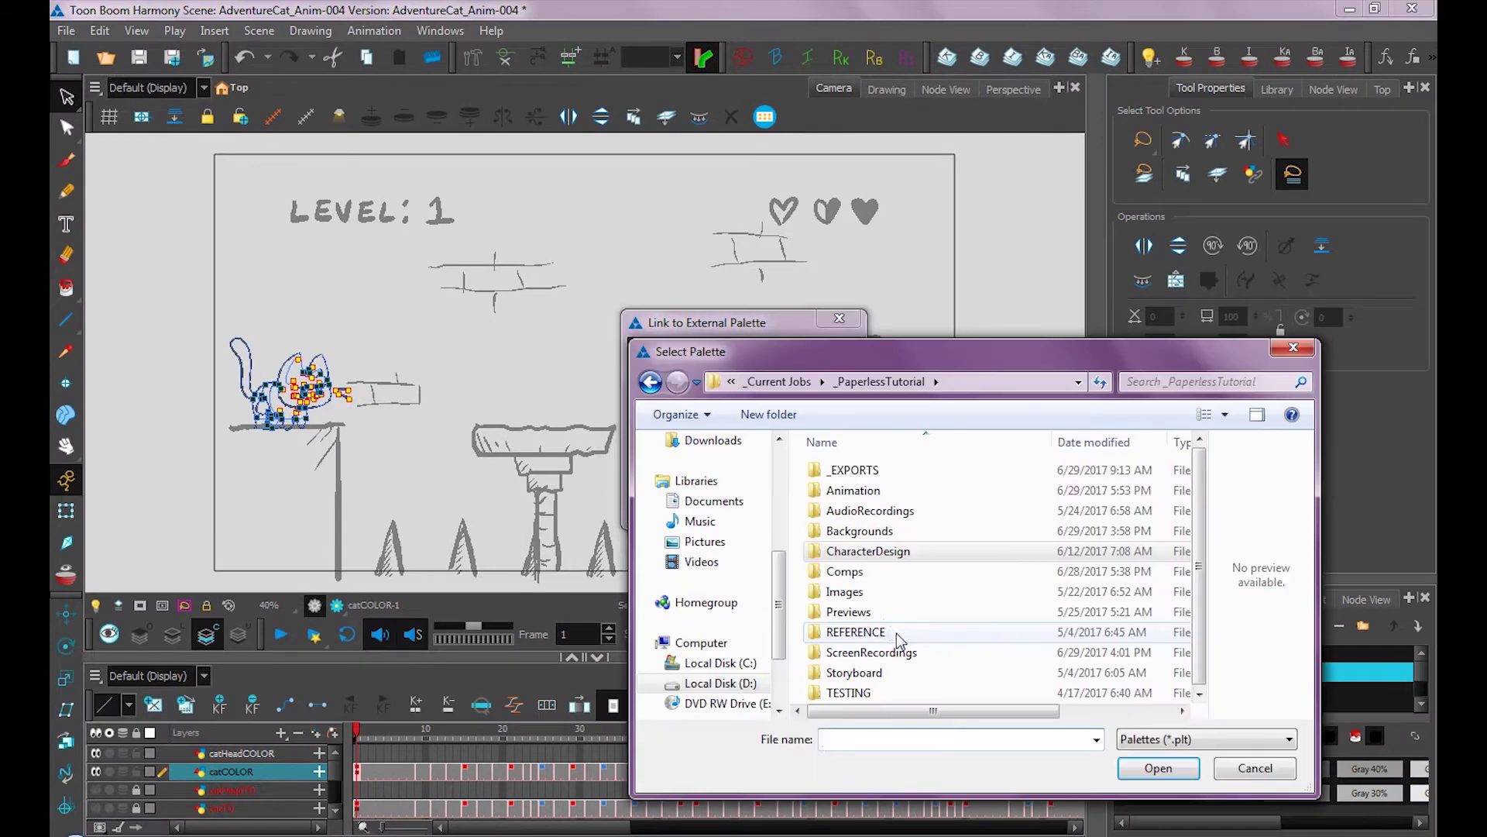
double_click(876, 550)
double_click(875, 473)
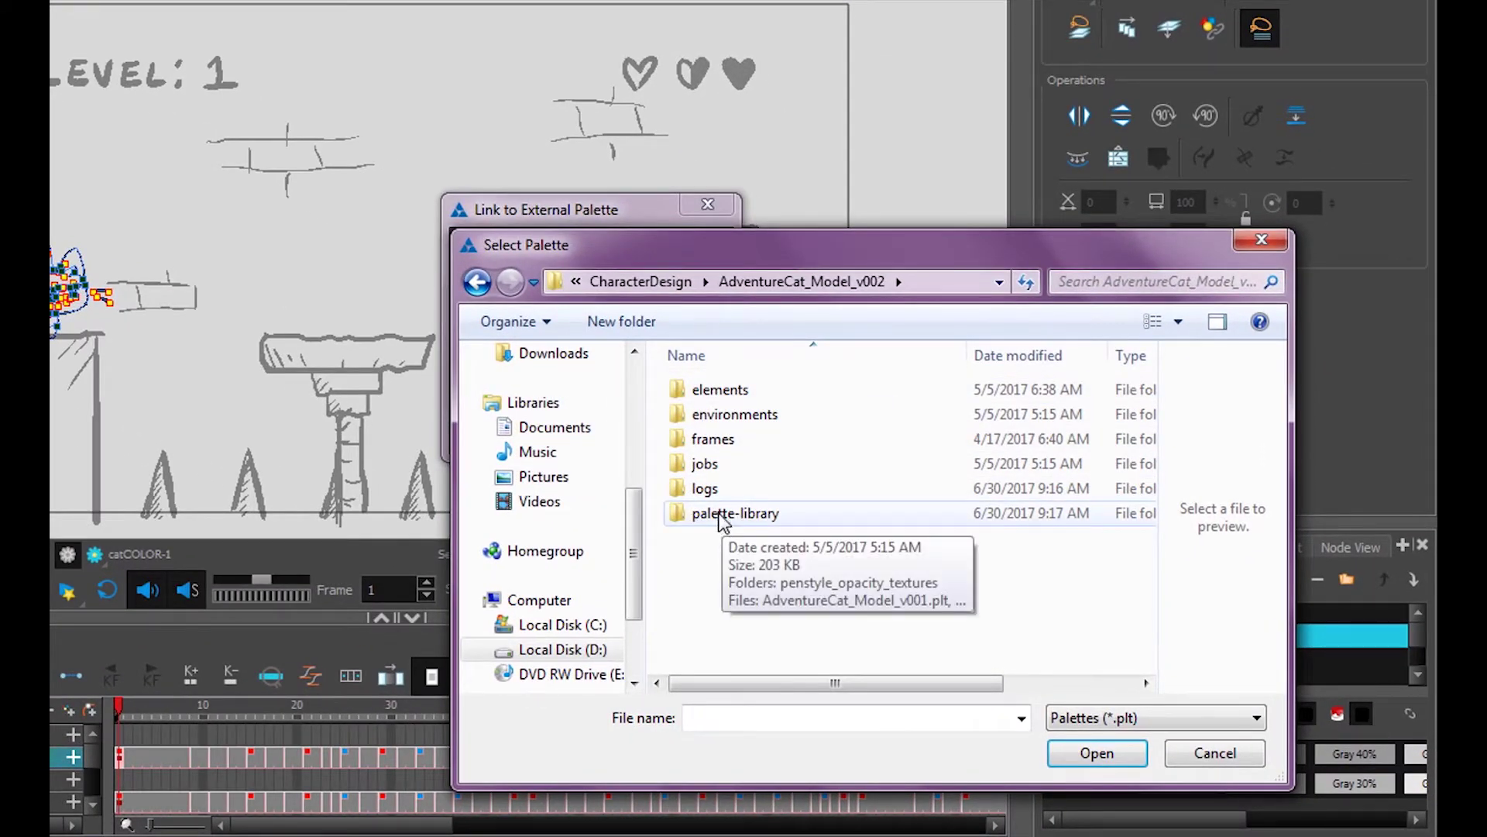
double_click(720, 515)
click(774, 419)
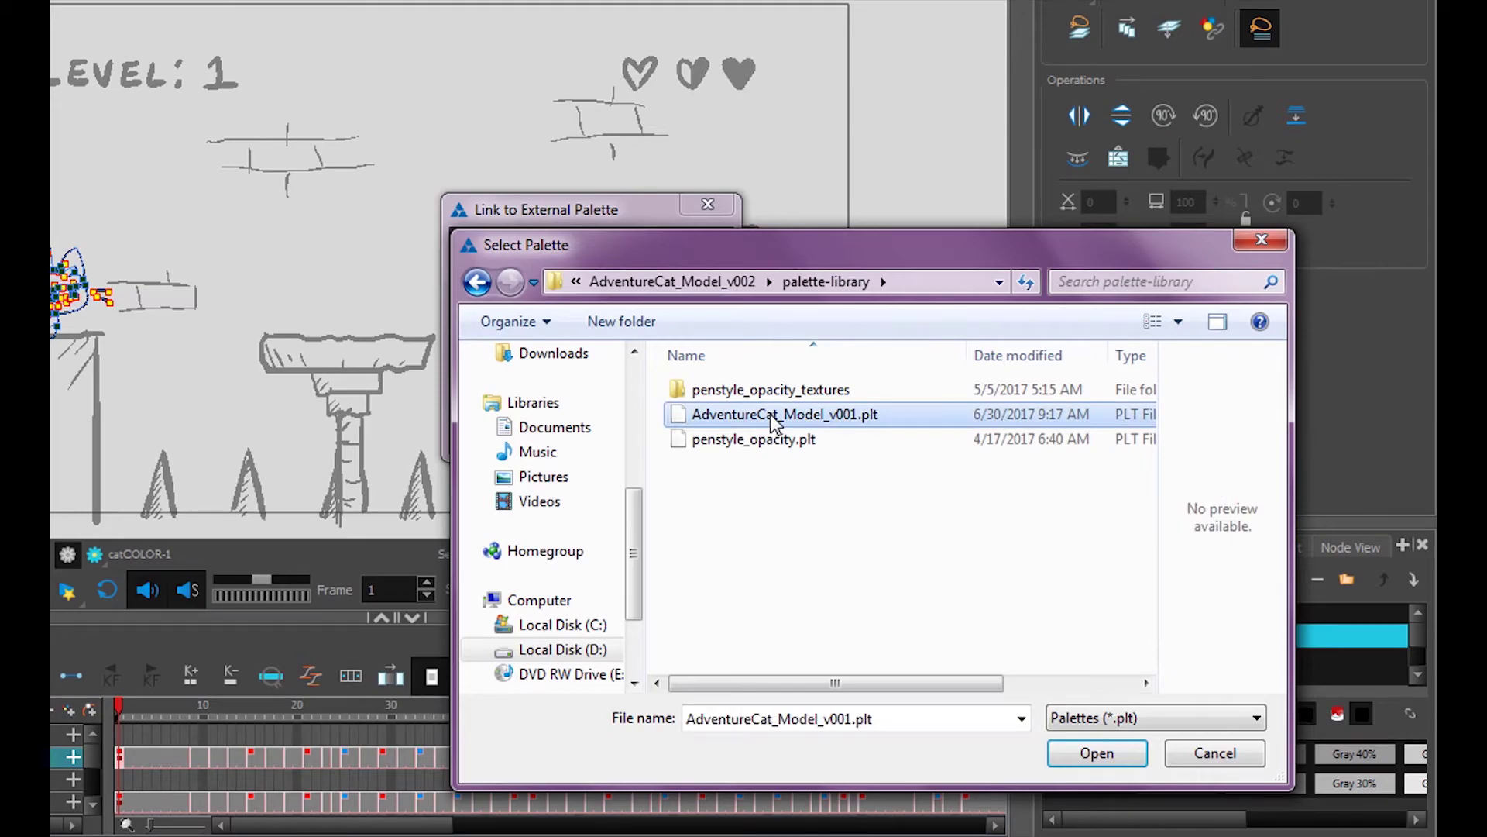
click(1097, 752)
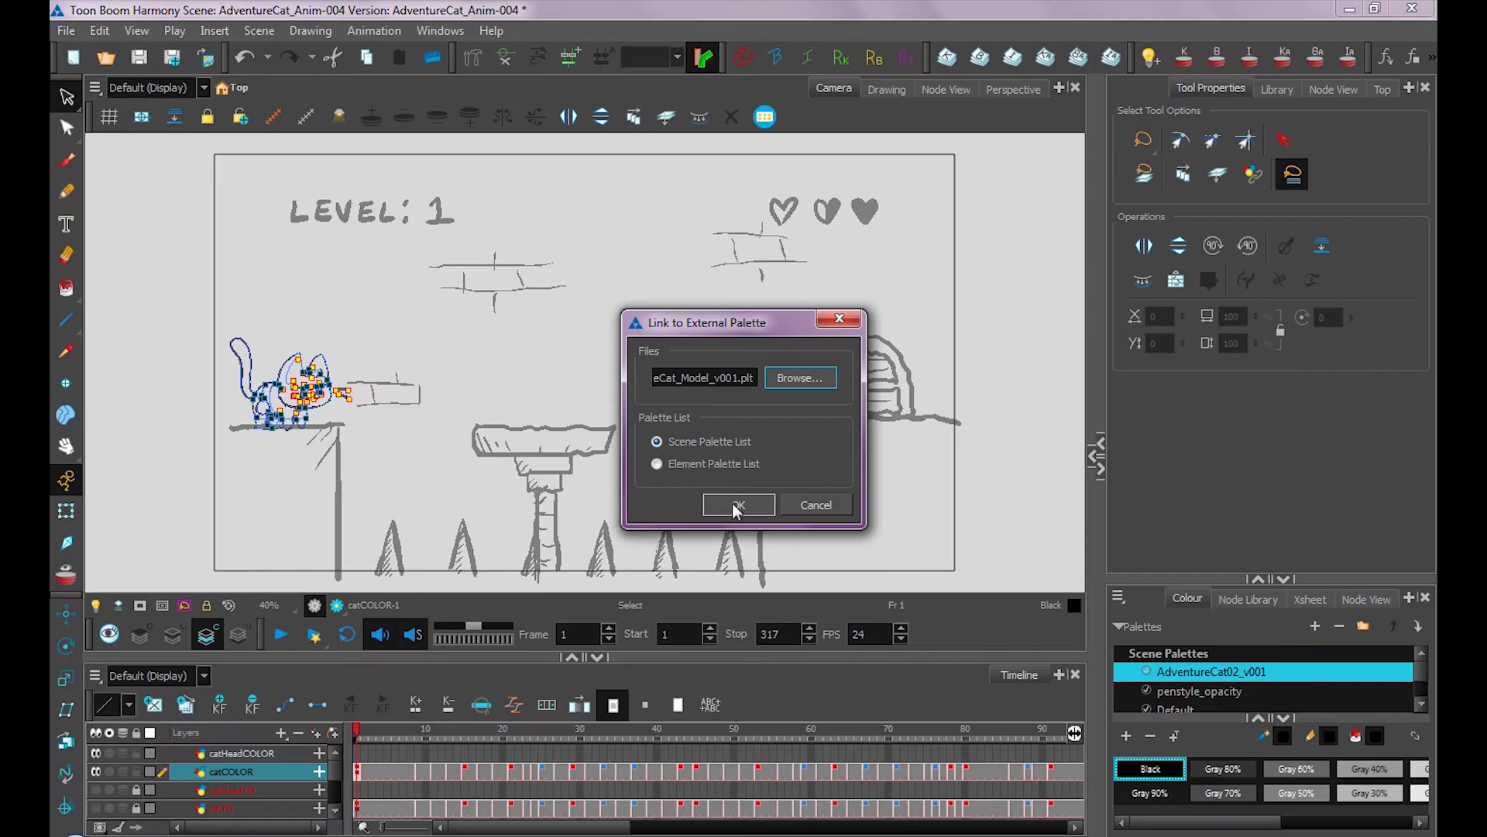
click(736, 505)
- Move the AdventureCat_Model_v001 palette up to the first place in the scene palettes
click(1151, 692)
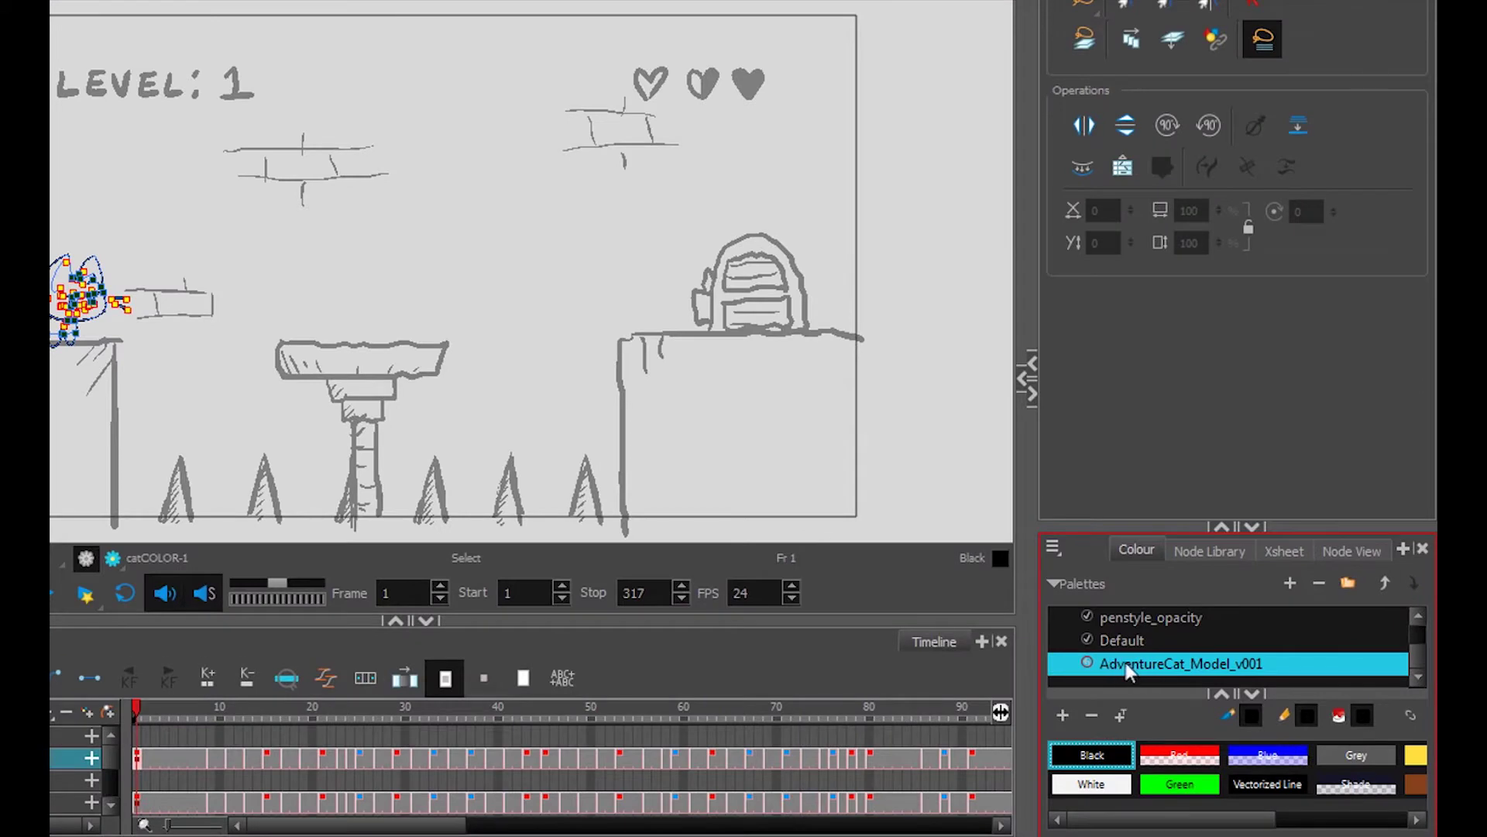
click(1386, 581)
click(1386, 579)
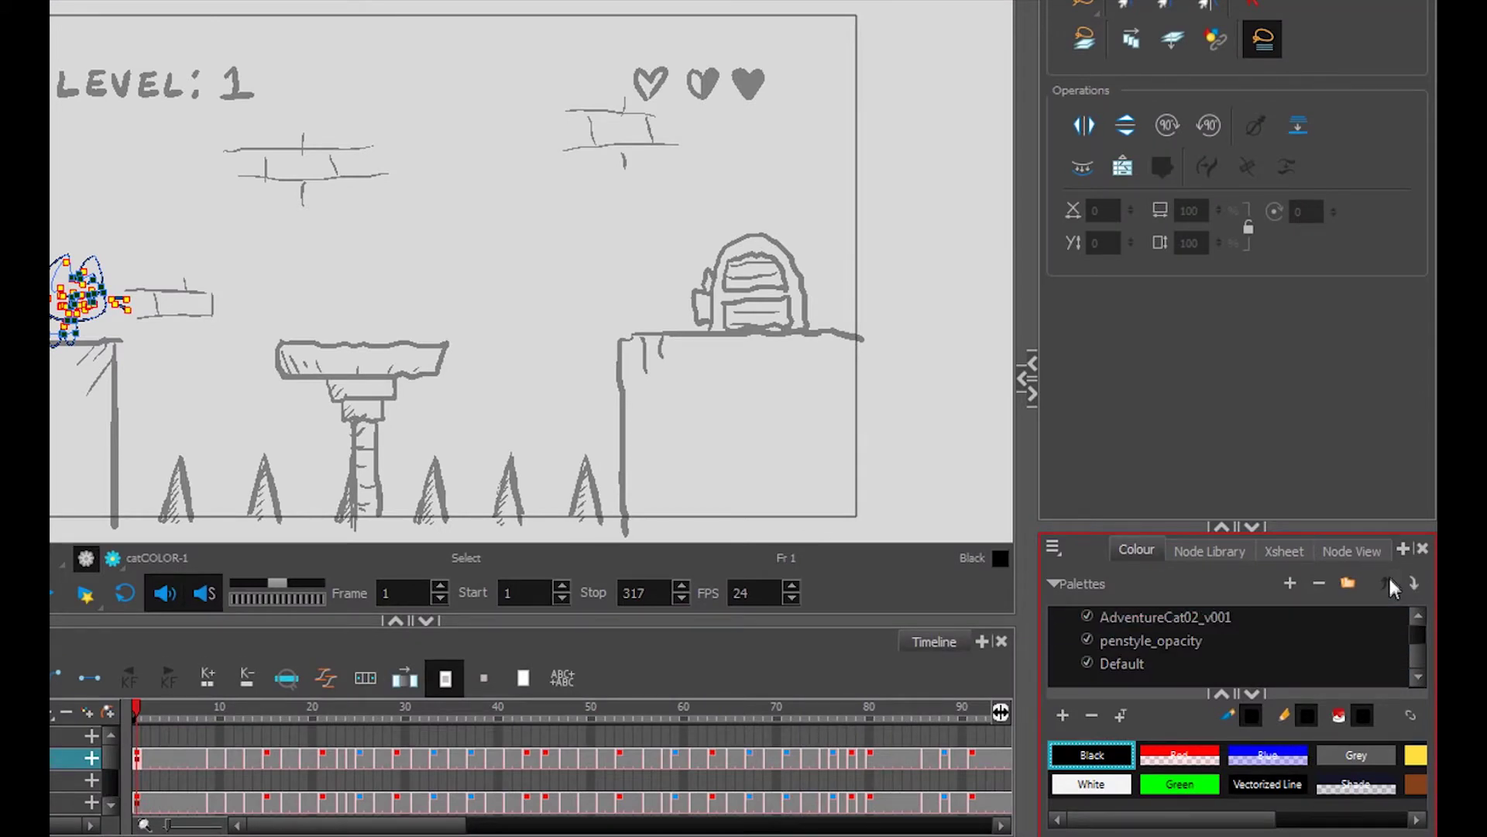
click(1391, 581)
click(1418, 617)
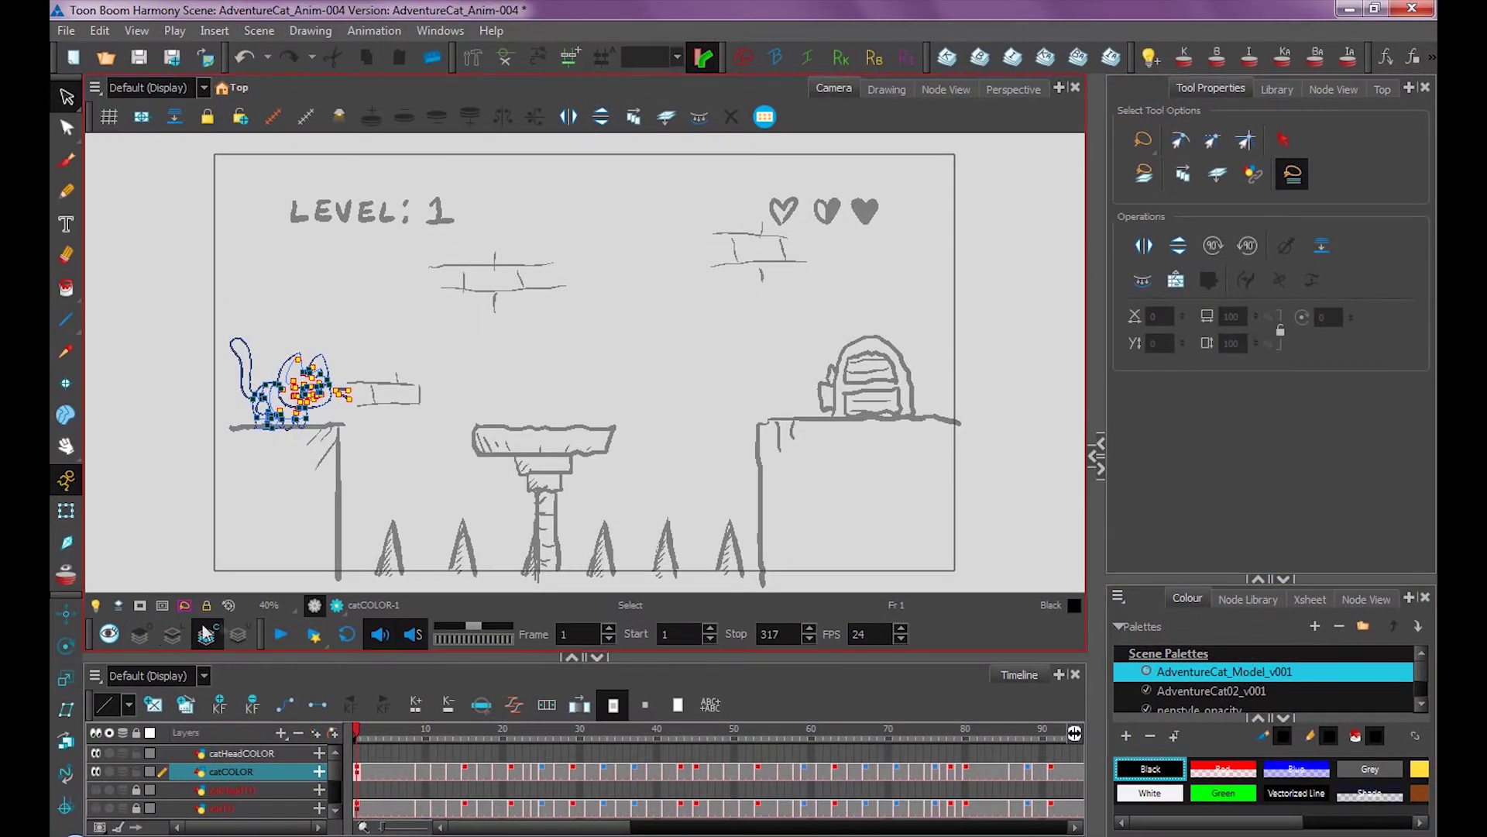
- Repaint the line art of all catCOLOR drawings with Black from the AdventureCat_Model_v001 palette, applying to all drawings
click(173, 634)
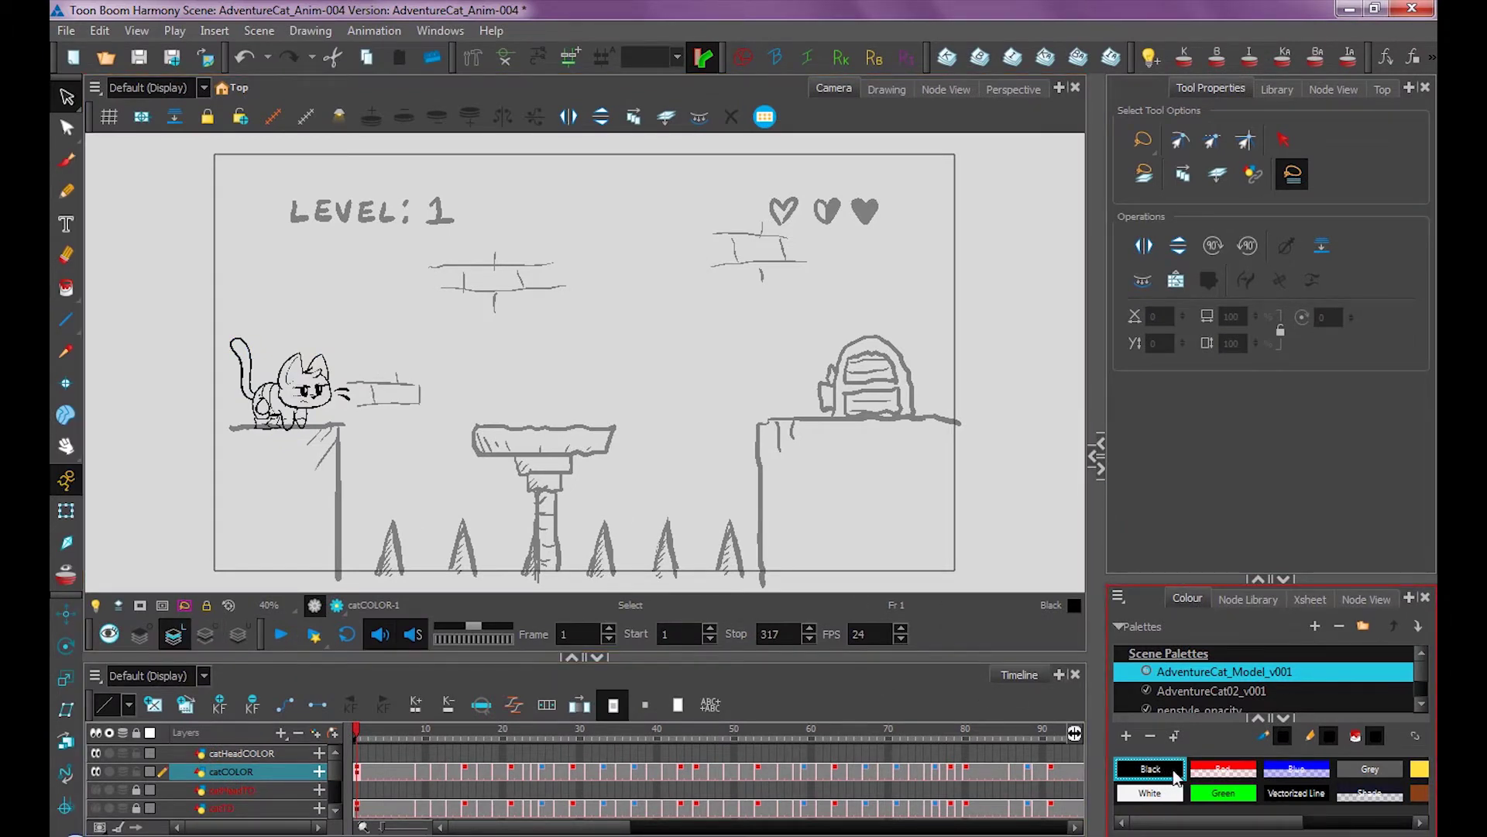
click(1224, 688)
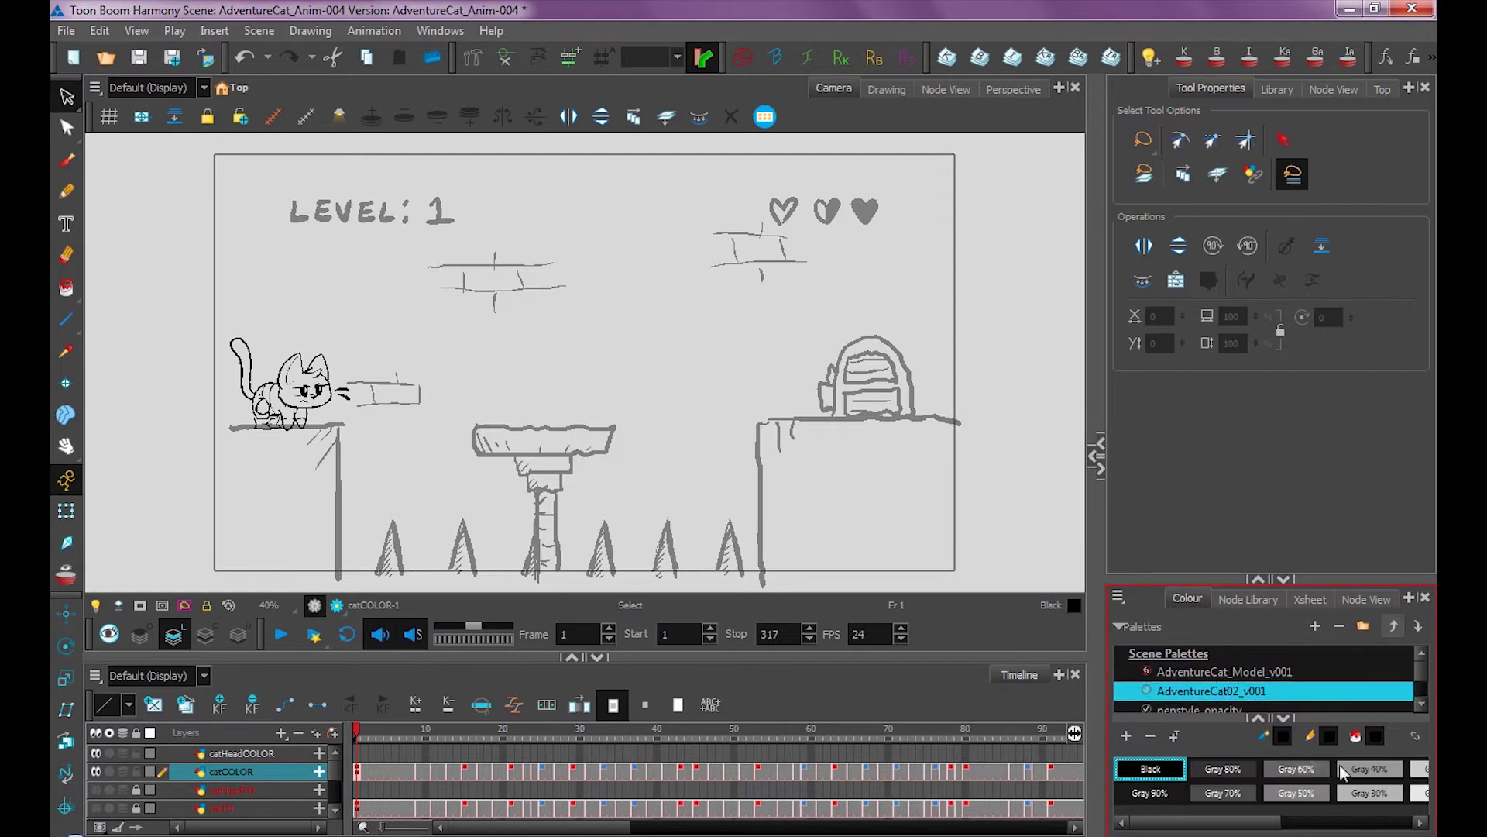
click(1180, 672)
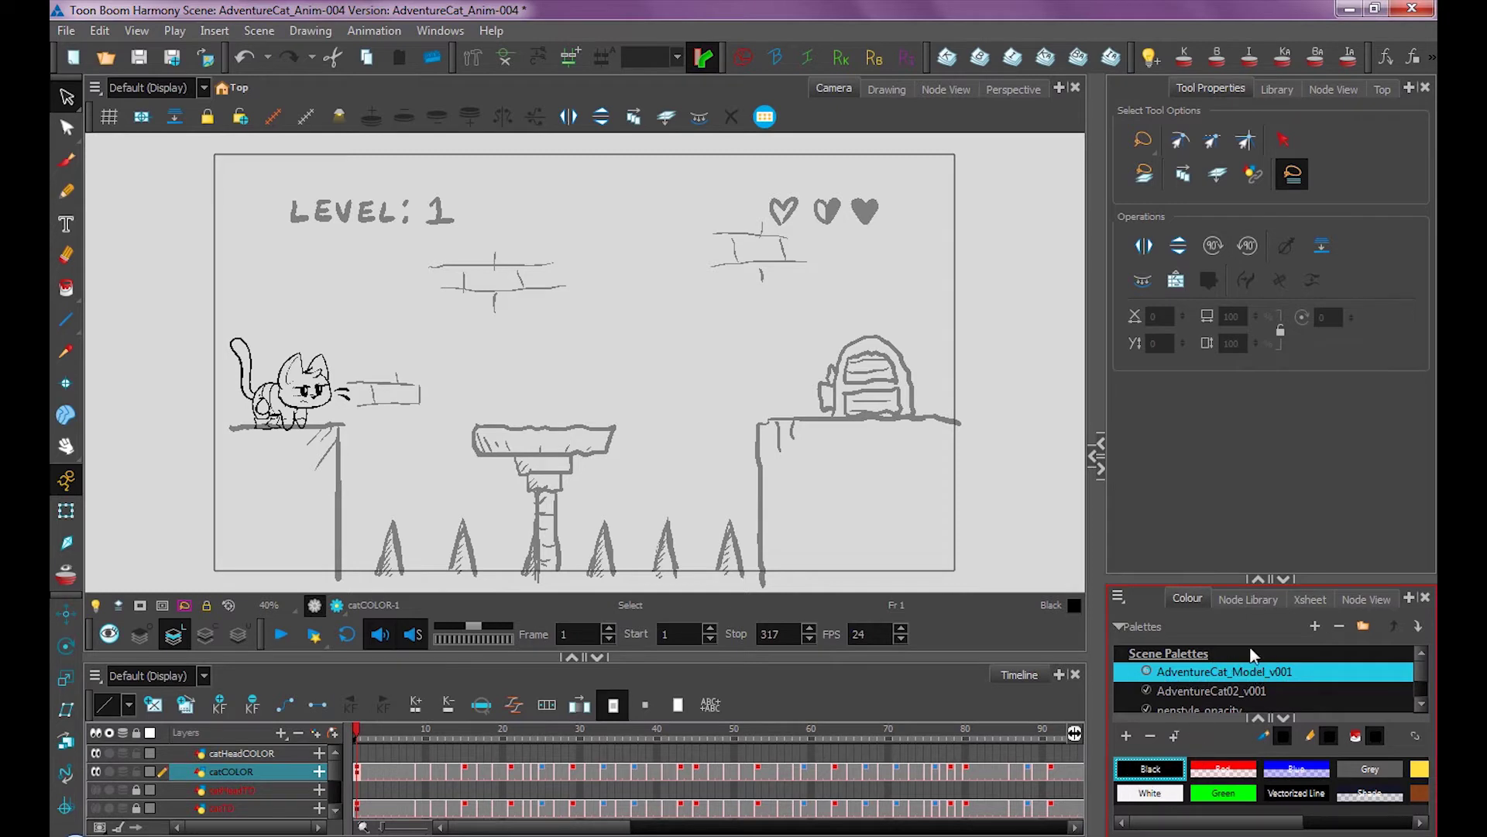
click(66, 288)
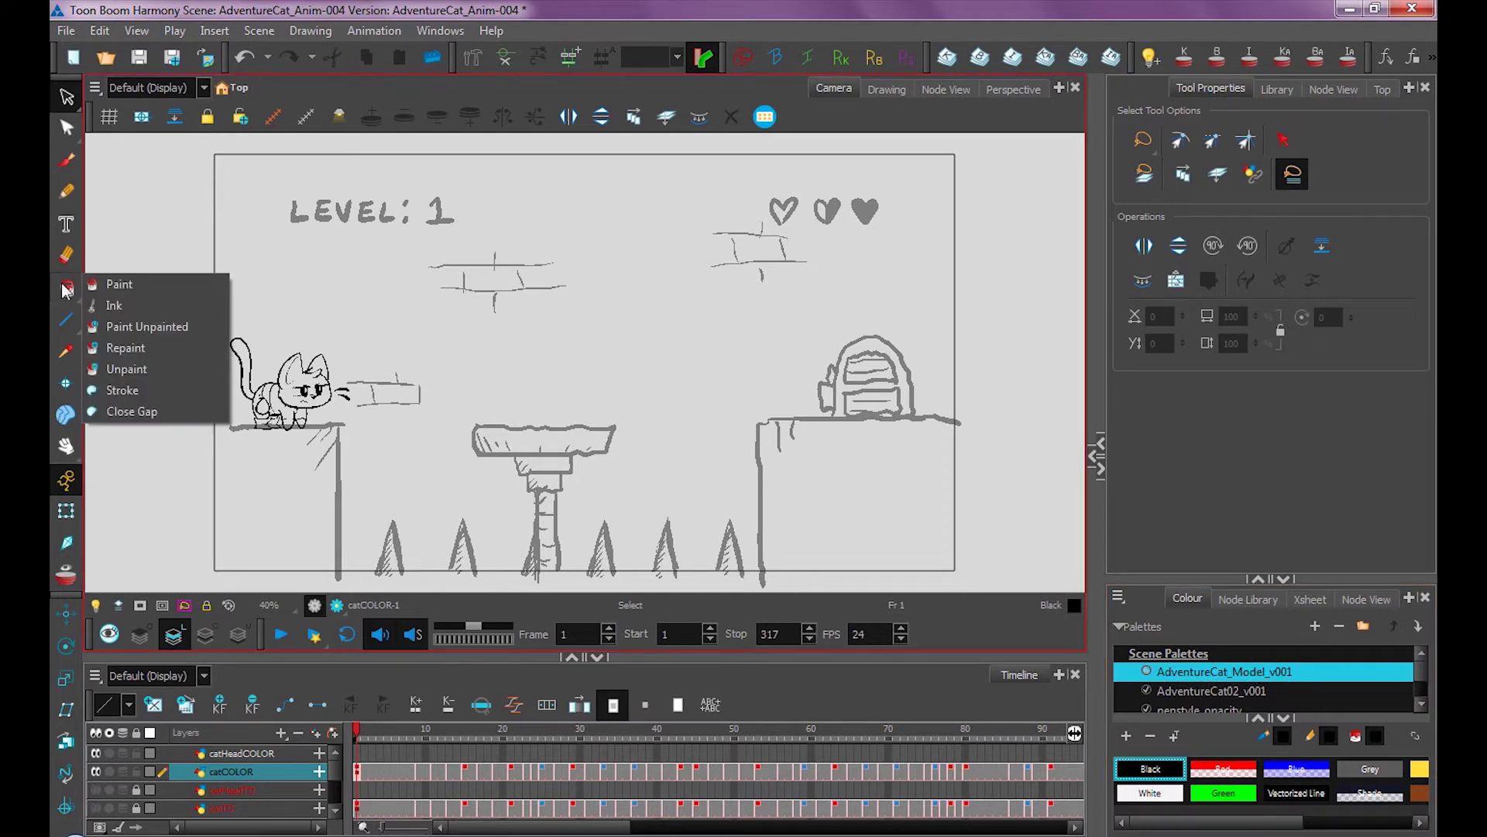
click(140, 354)
click(1175, 172)
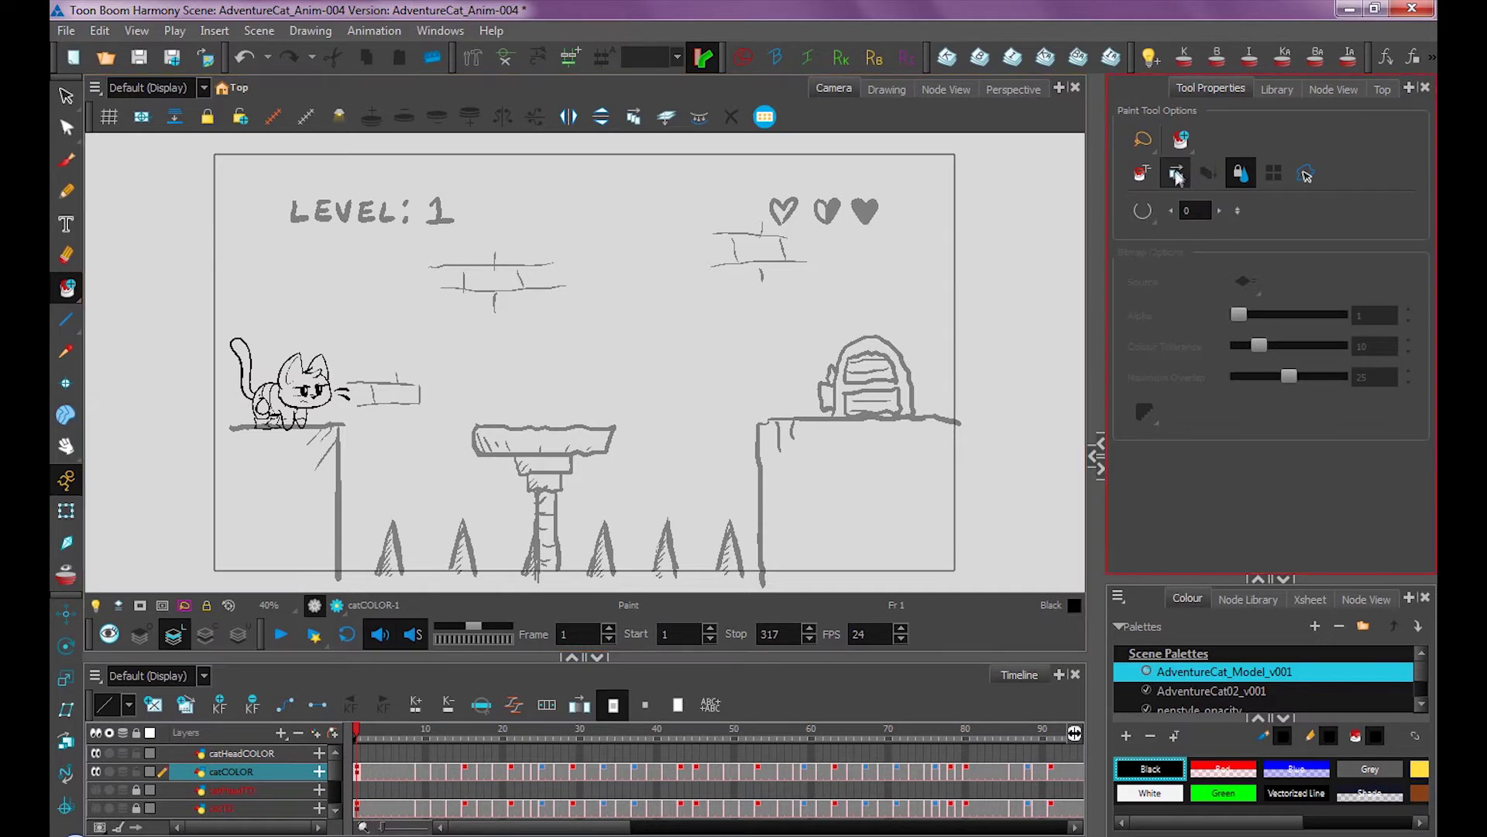
key(2)
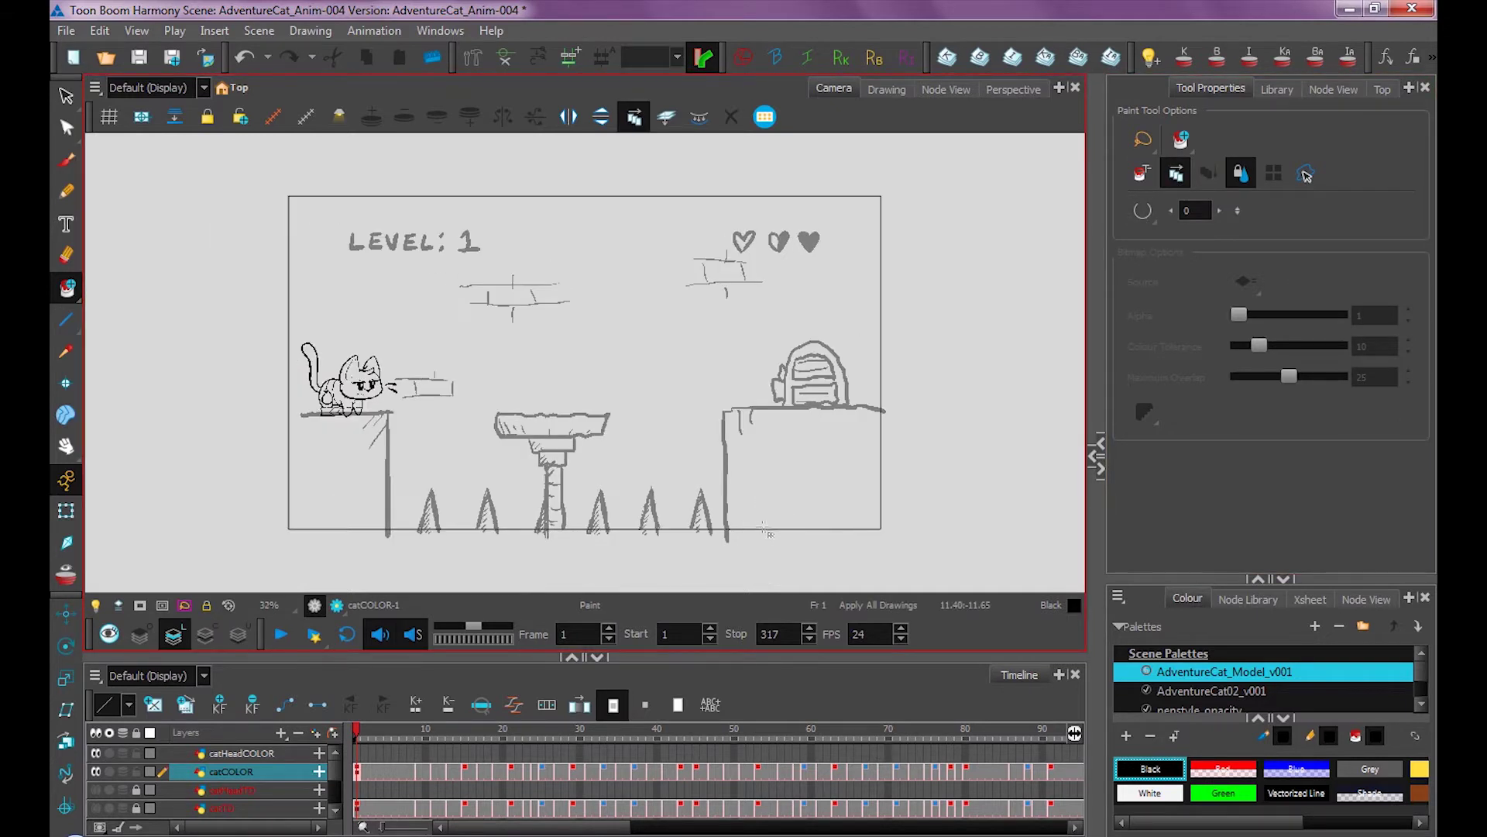
key(2)
mouse_move(687, 565)
mouse_down()
mouse_move(939, 342)
mouse_move(167, 503)
mouse_move(954, 469)
mouse_move(896, 514)
mouse_up()
- Repaint the line art of all catHeadCOLOR drawings, starting at frame 260, with the same Black applied to all drawings
drag(601, 827, 929, 829)
click(867, 756)
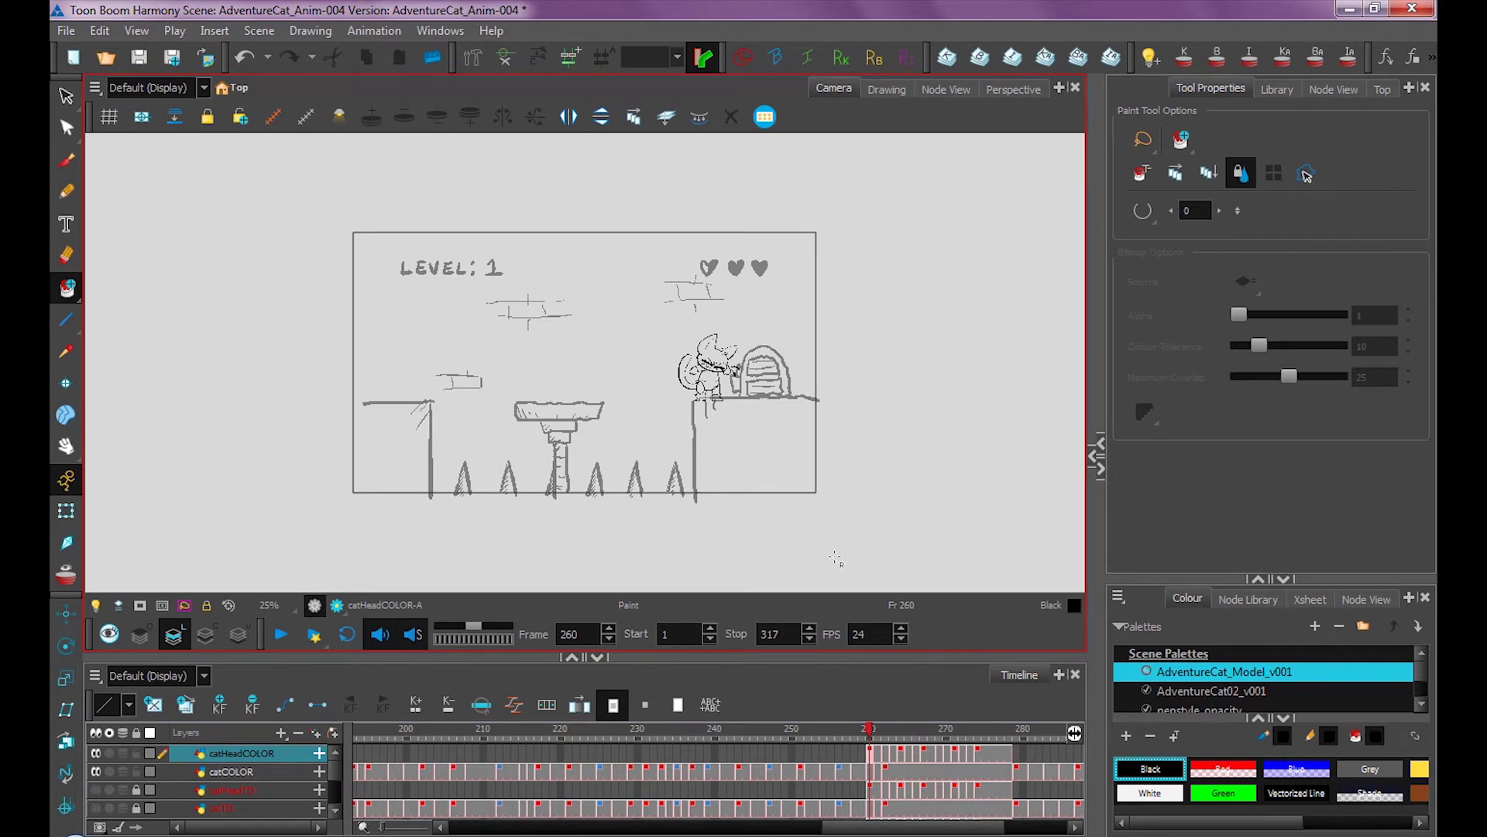
click(1175, 173)
mouse_move(690, 253)
mouse_down()
mouse_move(547, 372)
mouse_move(690, 254)
mouse_up()
click(892, 753)
- Check with the Dropper which palette colour the cat's line art uses on frame 1 of catCOLOR
drag(732, 828, 541, 827)
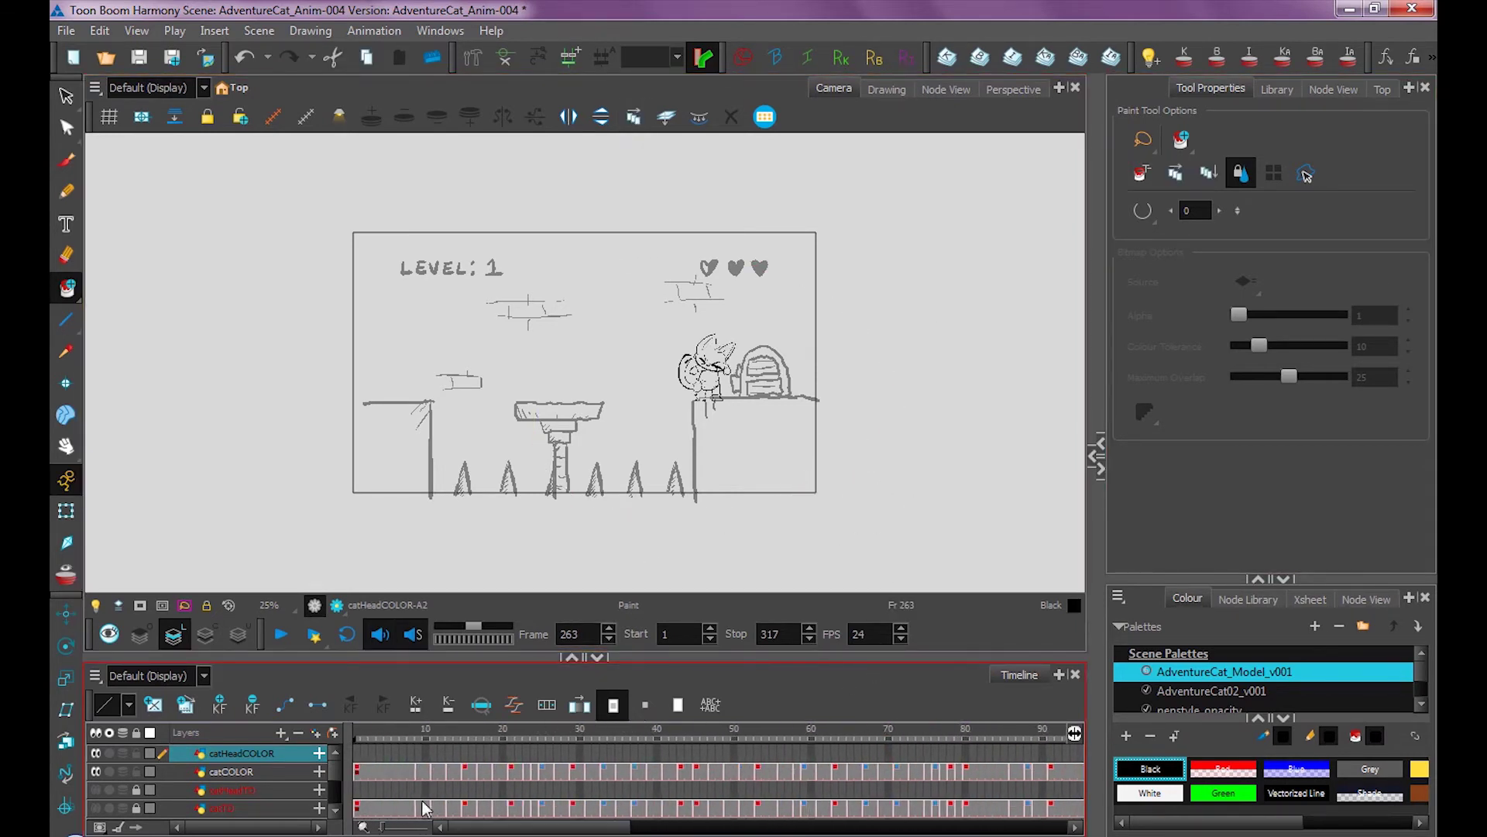
click(358, 772)
key(2)
key(2)
key(2)
key(alt+d)
click(1211, 691)
click(1223, 769)
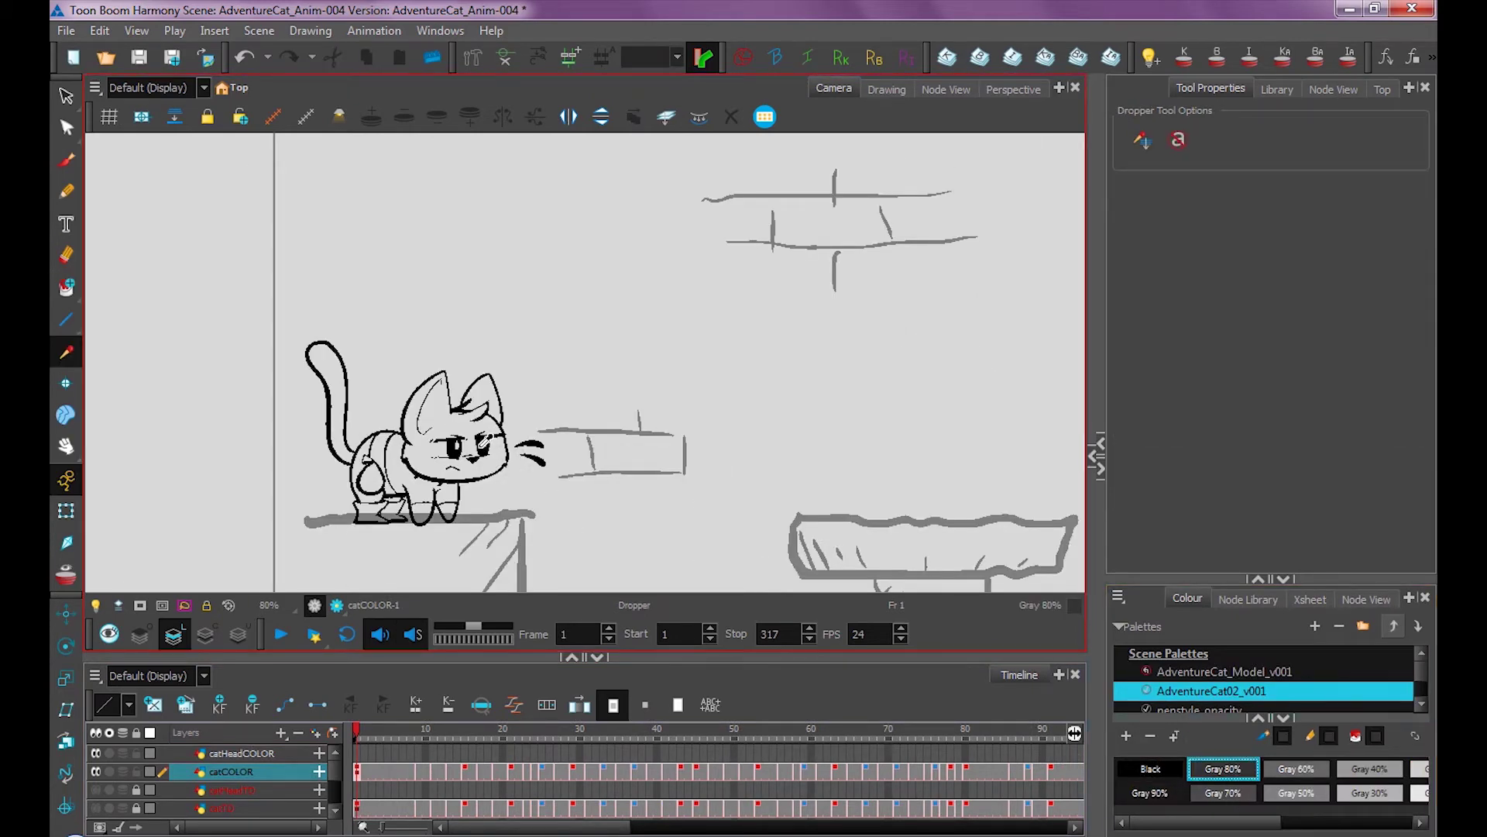
click(1255, 671)
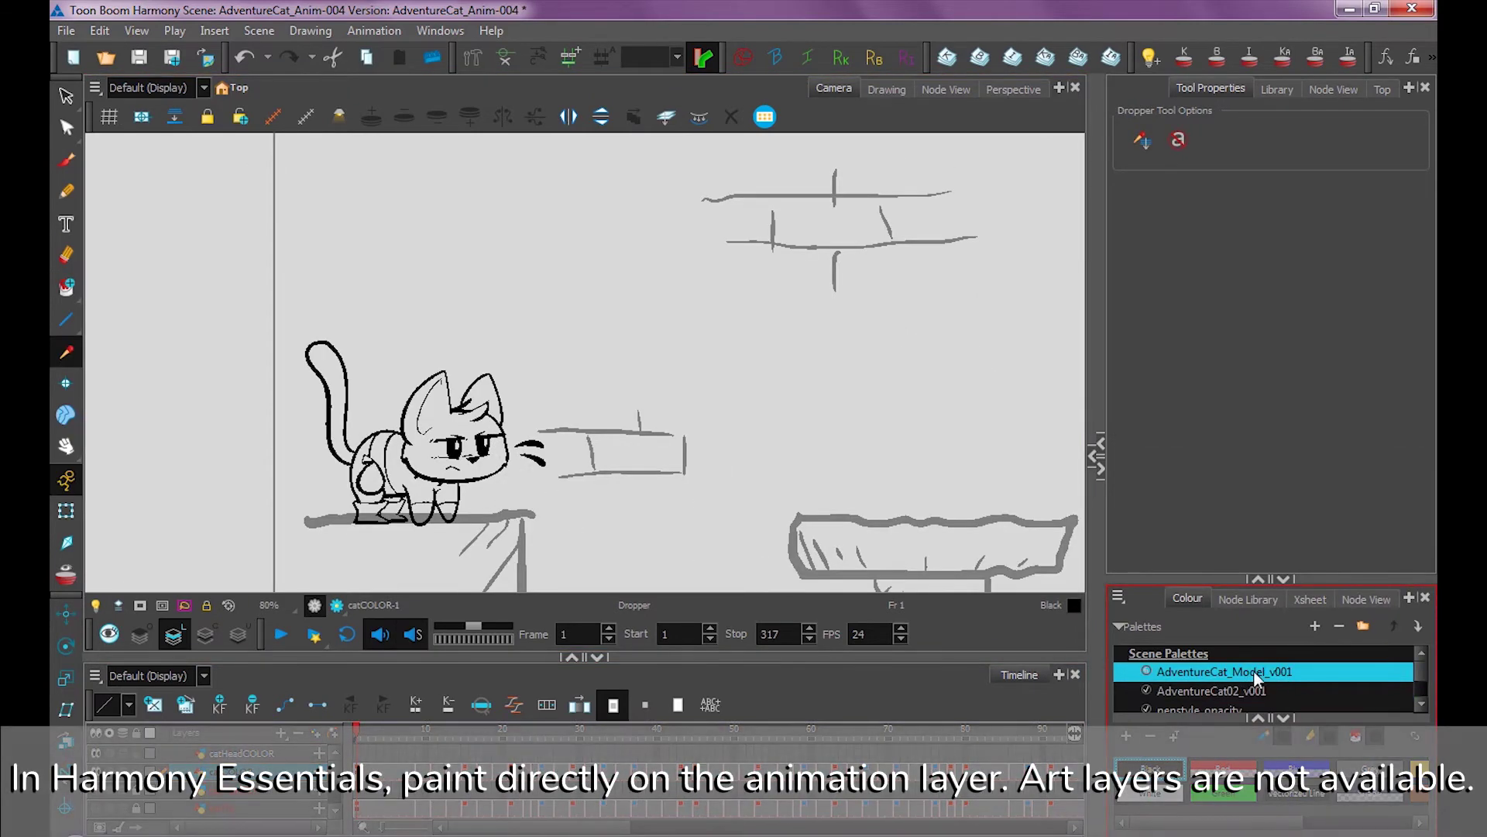
- Fill the colour art of all catCOLOR drawings with the Fur swatch, using Paint applied to all drawings
click(205, 635)
key(1)
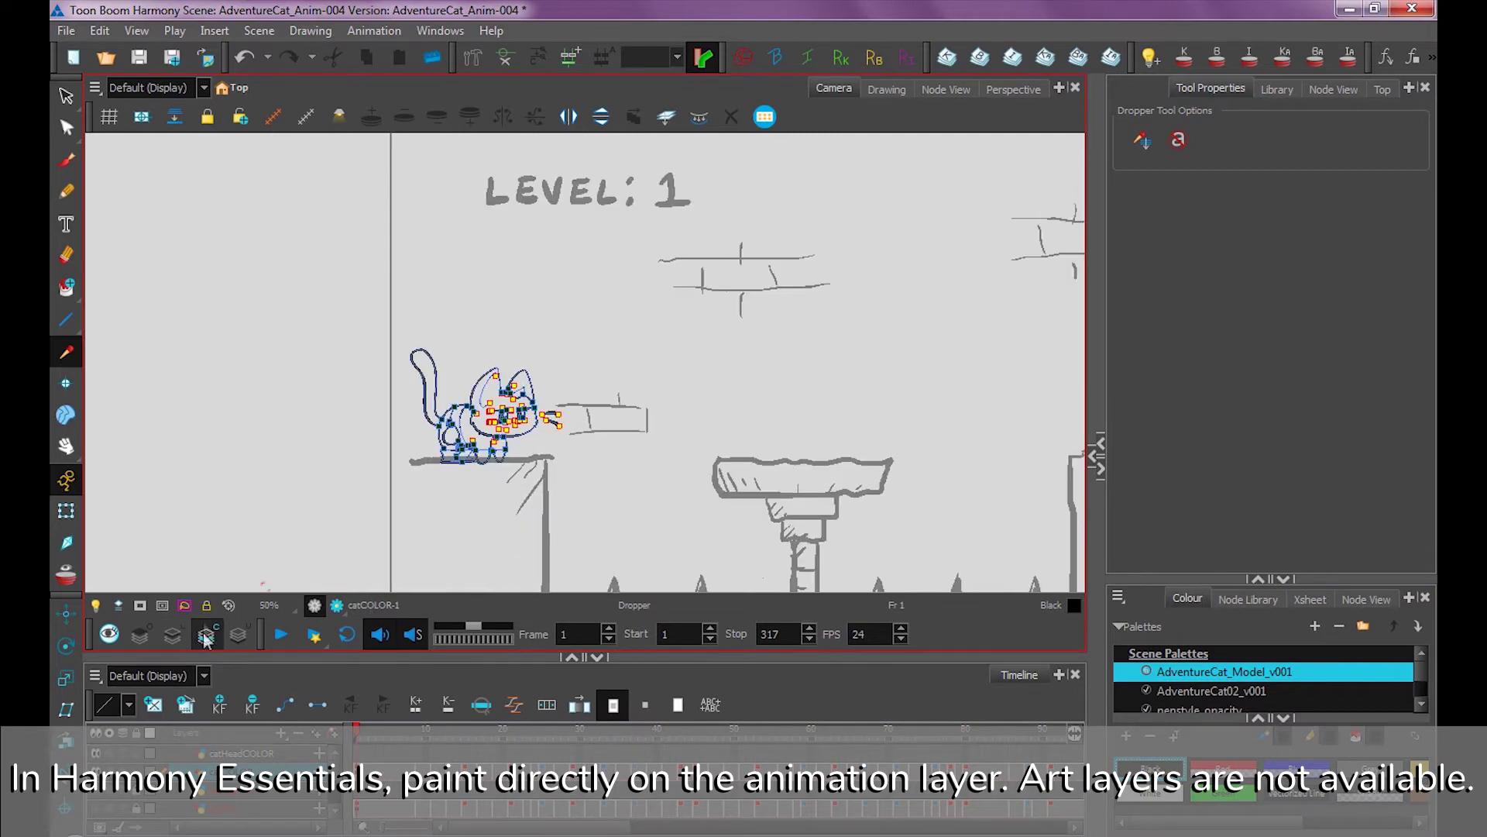
drag(67, 290, 132, 292)
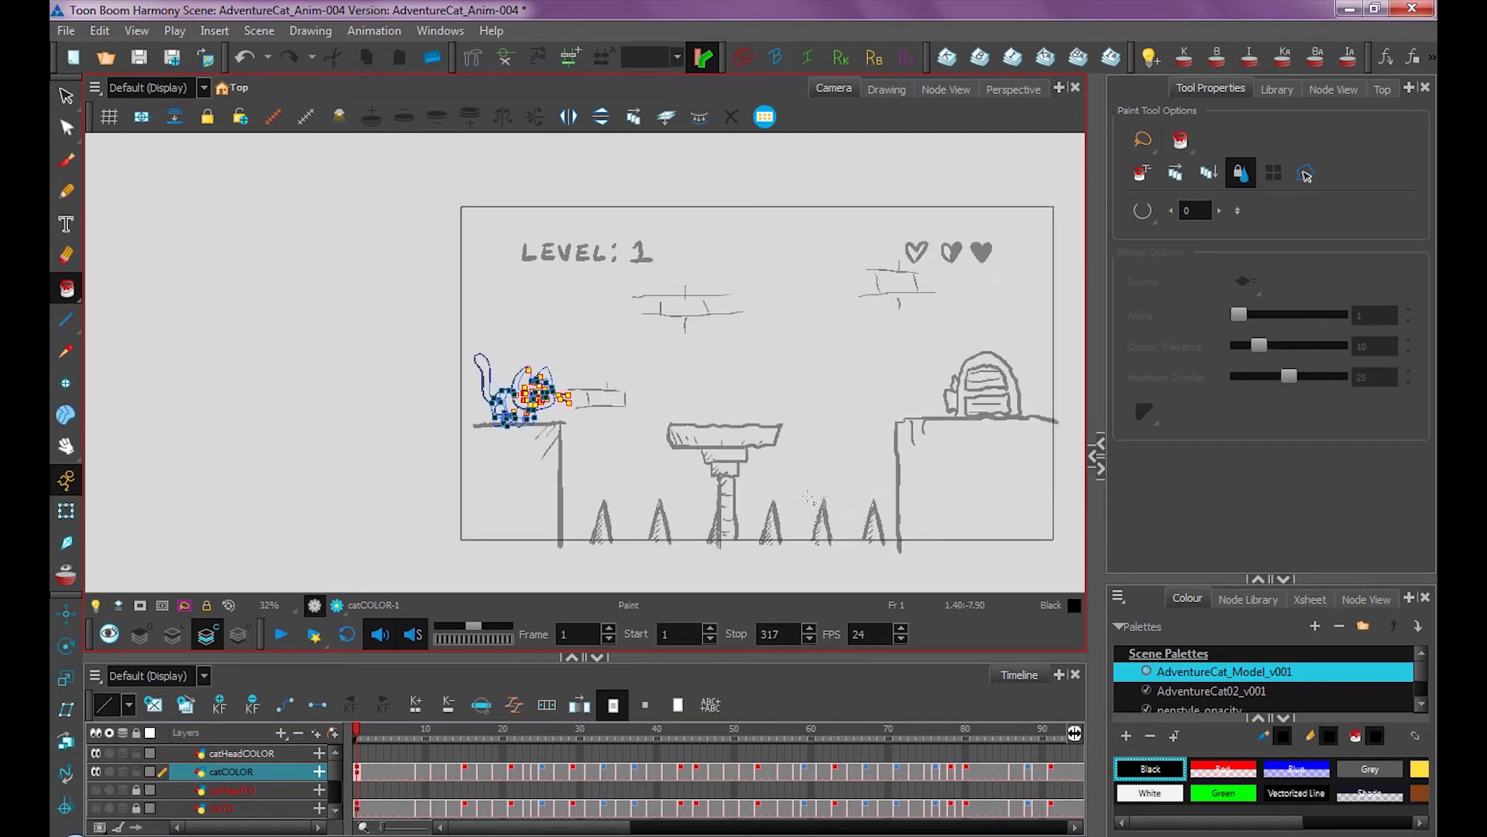
key(1)
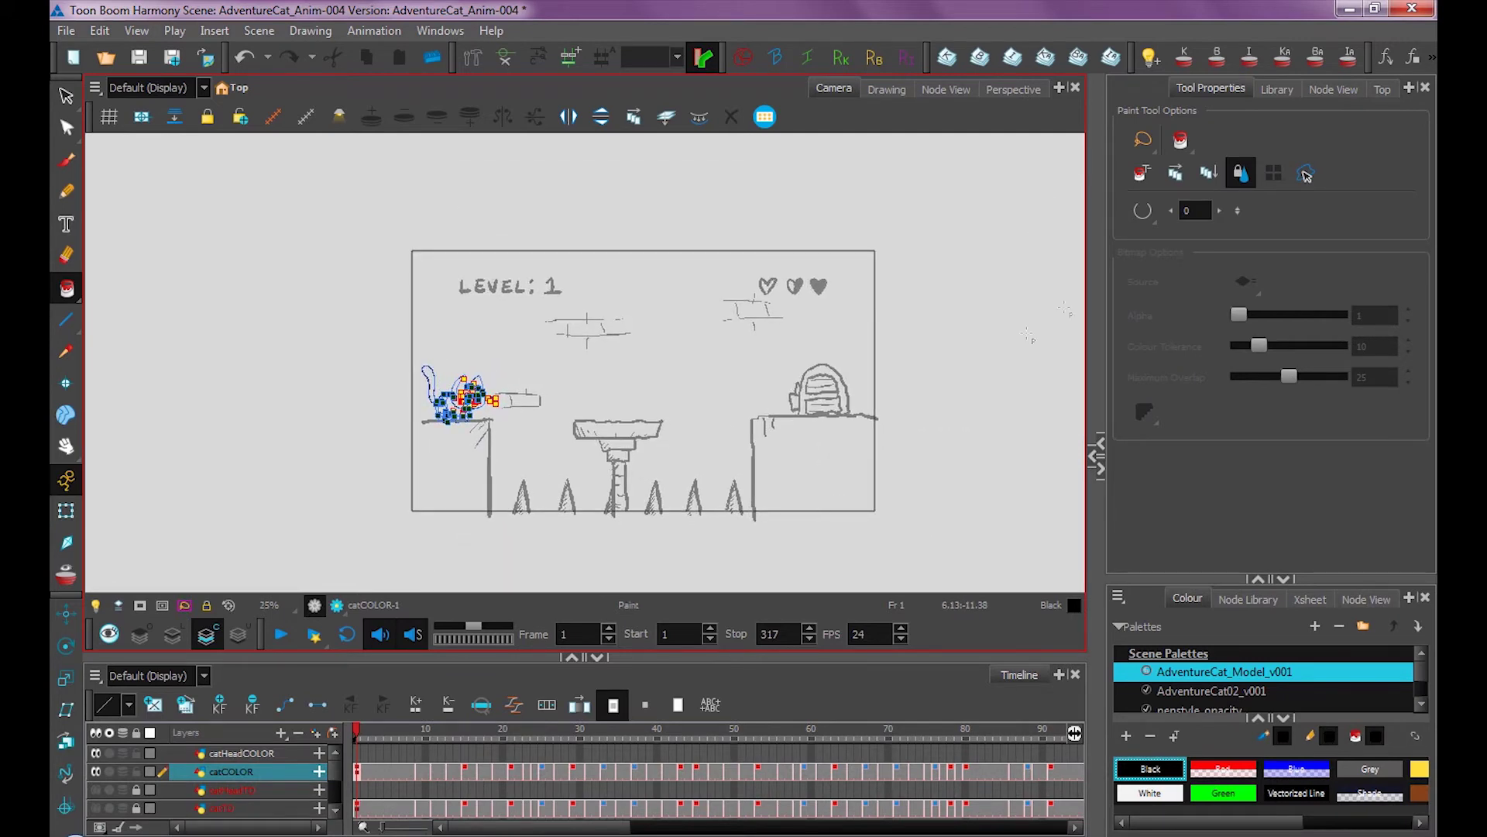
click(1177, 174)
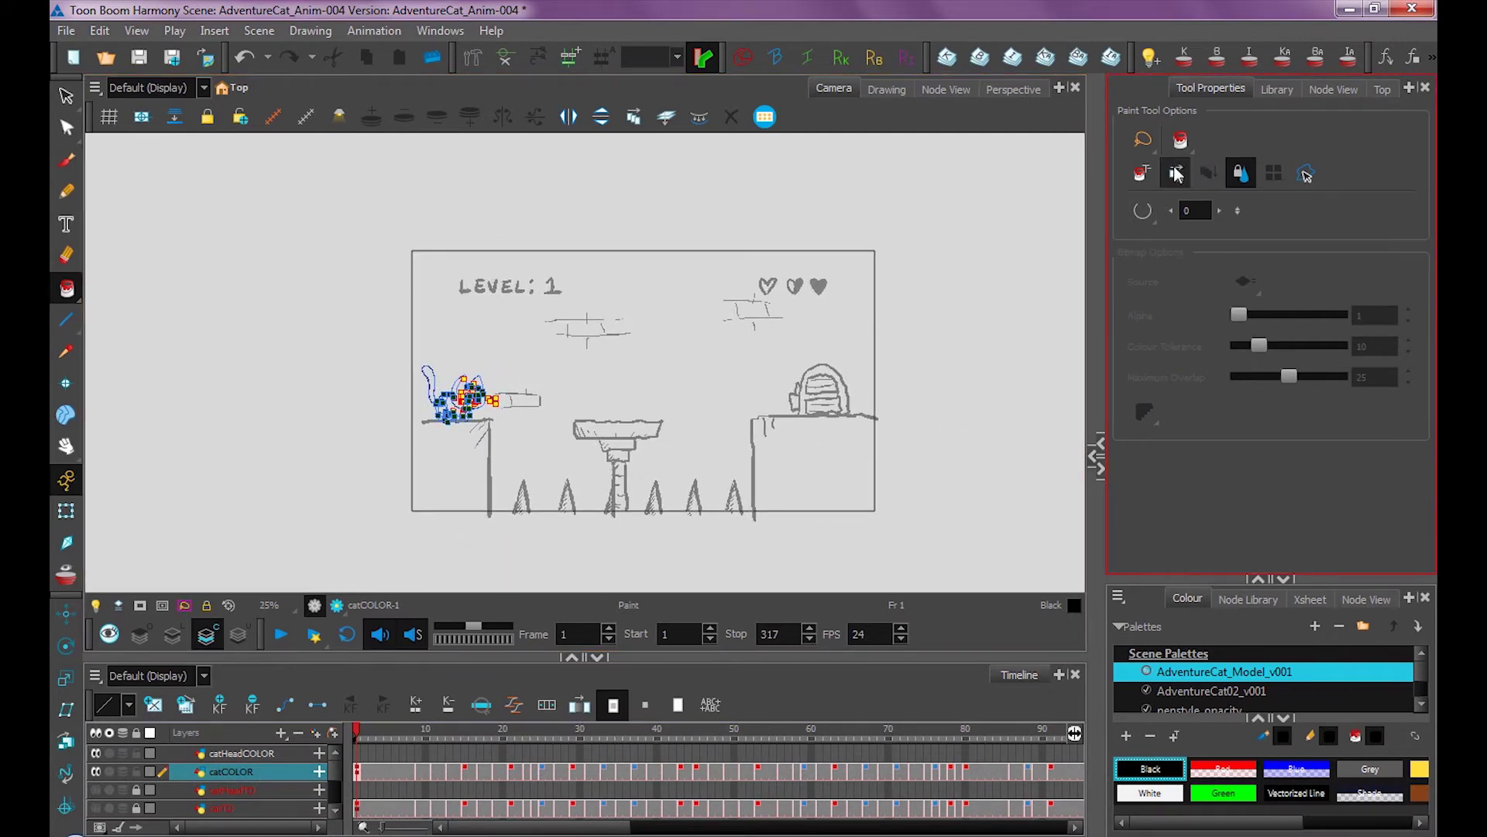
scroll(1271, 779, down, 3)
click(1245, 769)
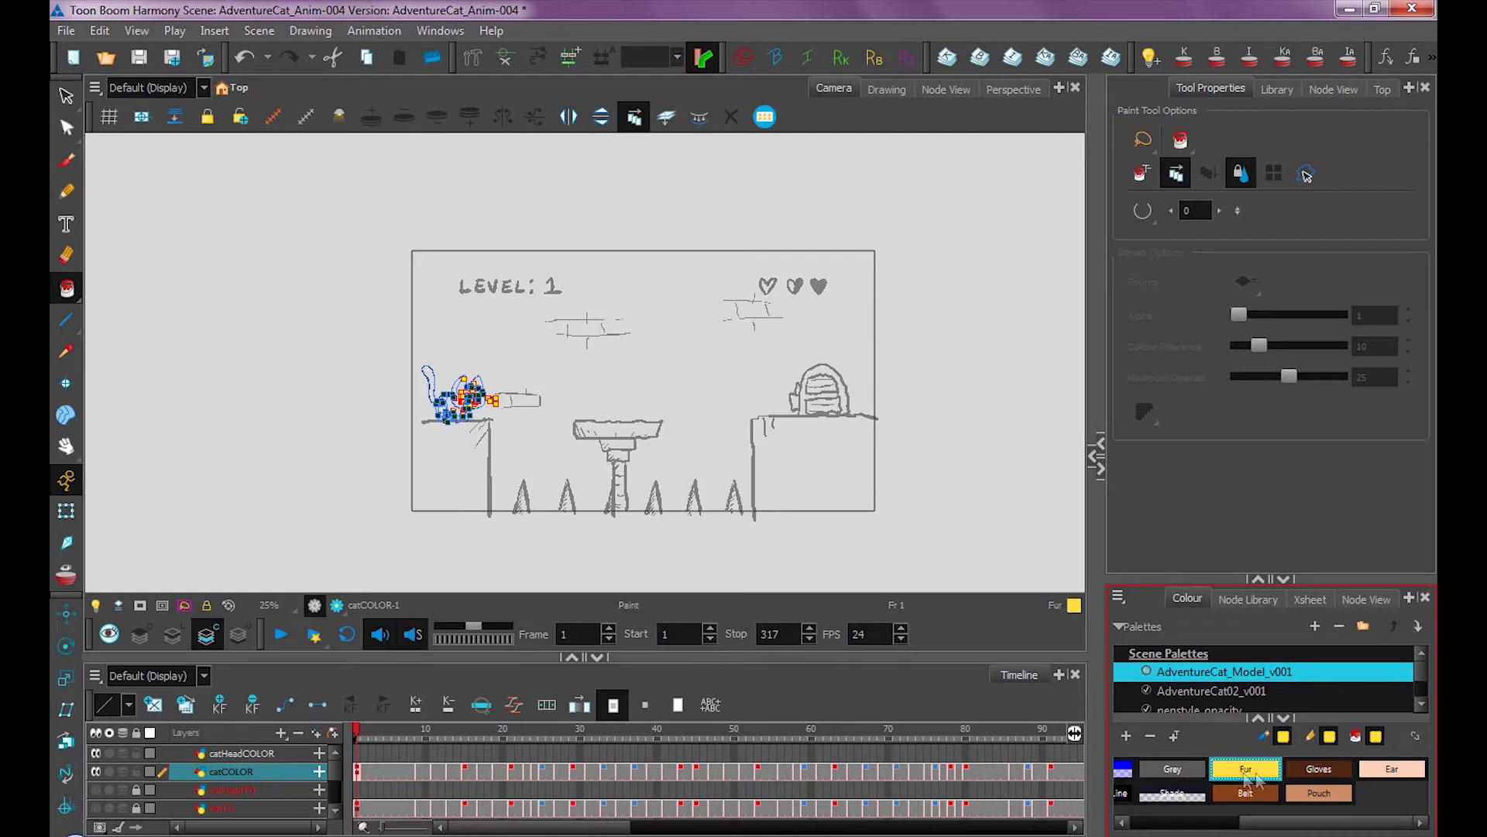
mouse_move(918, 555)
mouse_down()
mouse_move(1019, 315)
mouse_move(835, 151)
mouse_move(341, 173)
mouse_move(194, 330)
mouse_move(271, 528)
mouse_move(535, 595)
mouse_move(872, 557)
mouse_move(992, 496)
mouse_up()
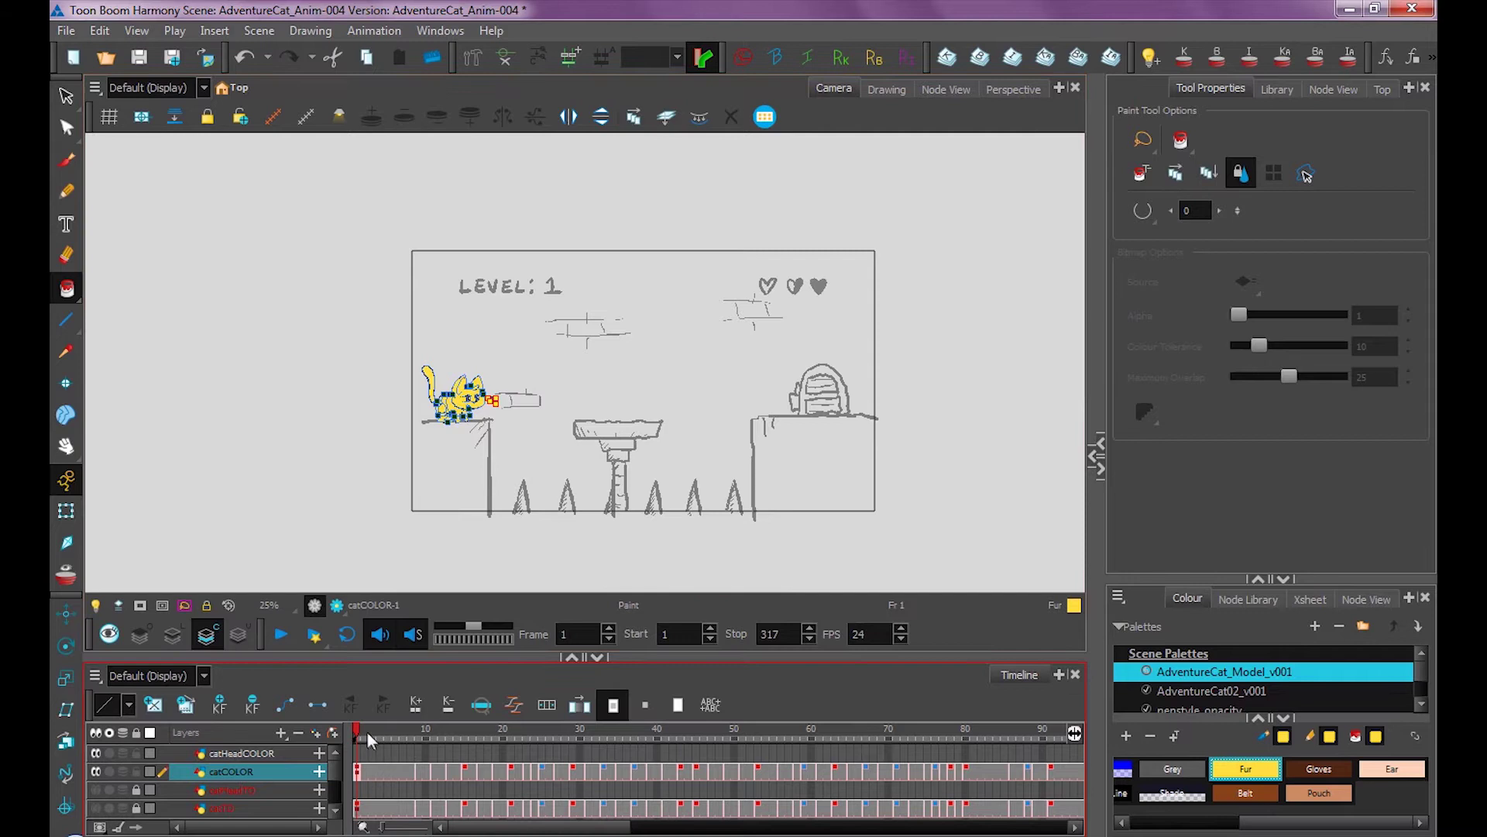
- Switch back to line art and play the painted cat animation
click(173, 636)
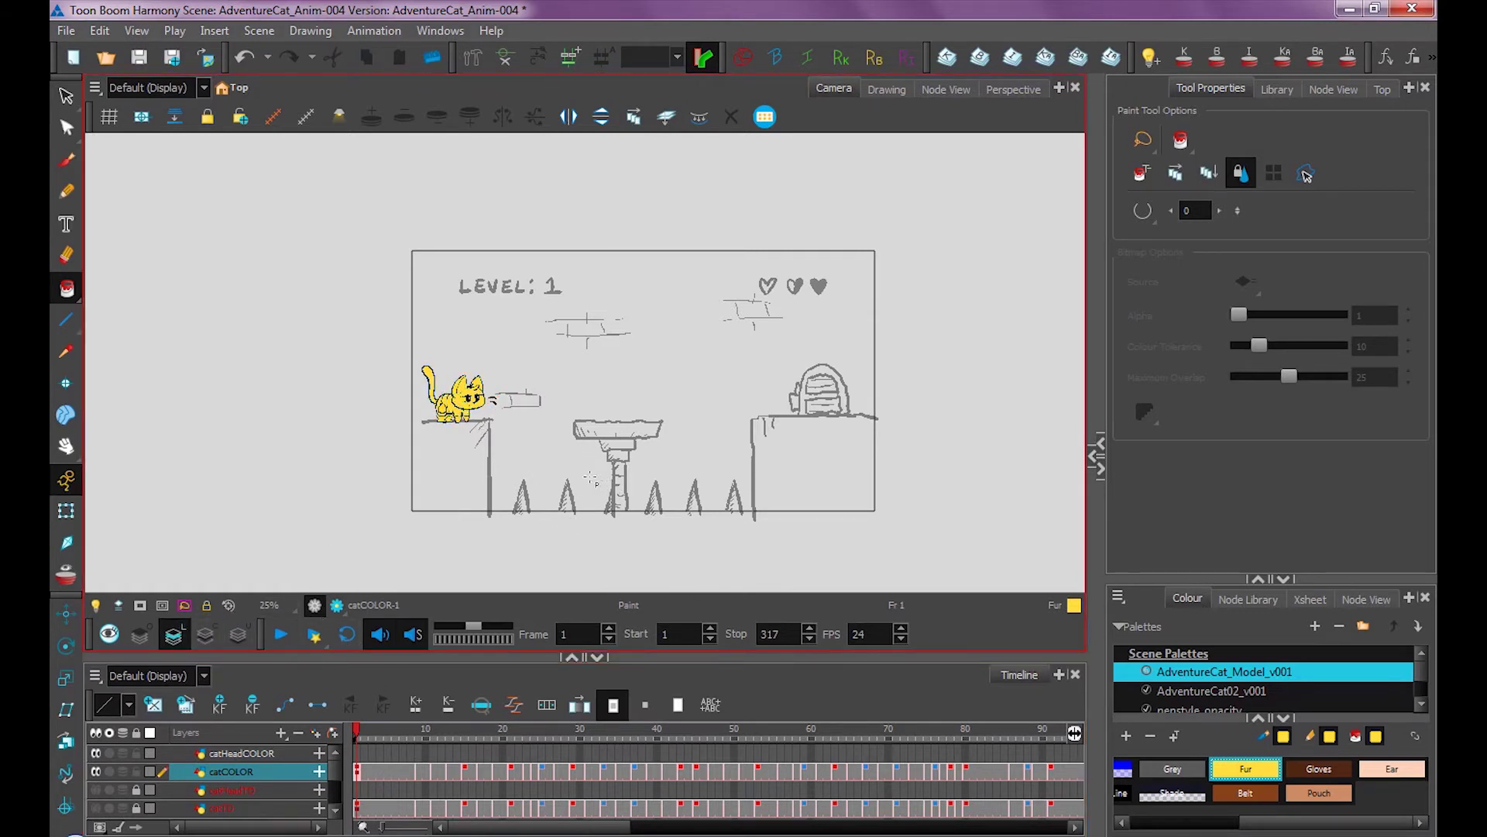
key(Return)
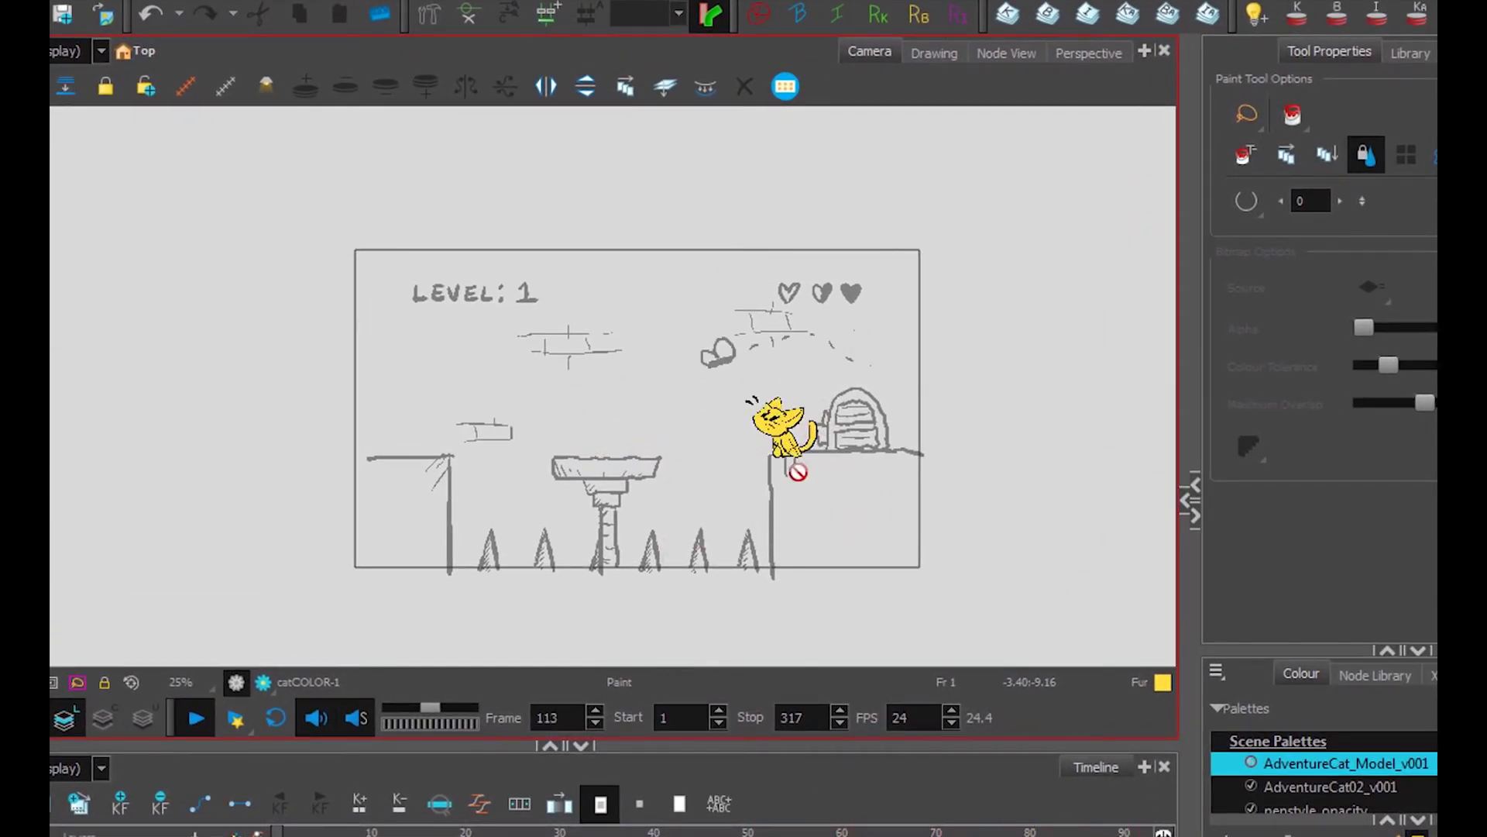
- Set the Paint tool's gap closing to Close Medium Gap and fill the cat's unpainted head on frame 10 with Fur
scroll(659, 298, up, 2)
scroll(659, 298, up, 3)
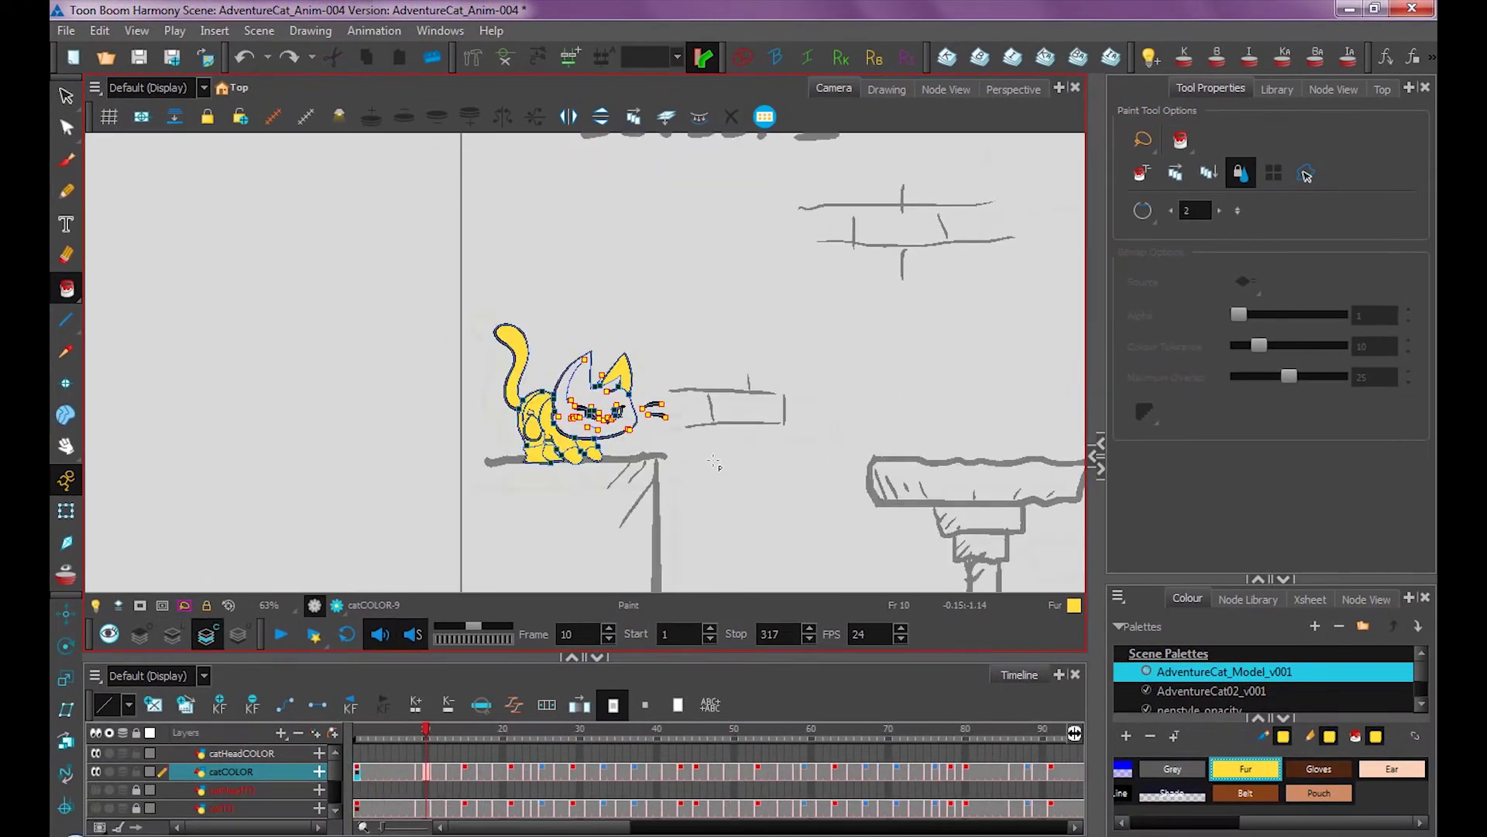
scroll(714, 463, up, 5)
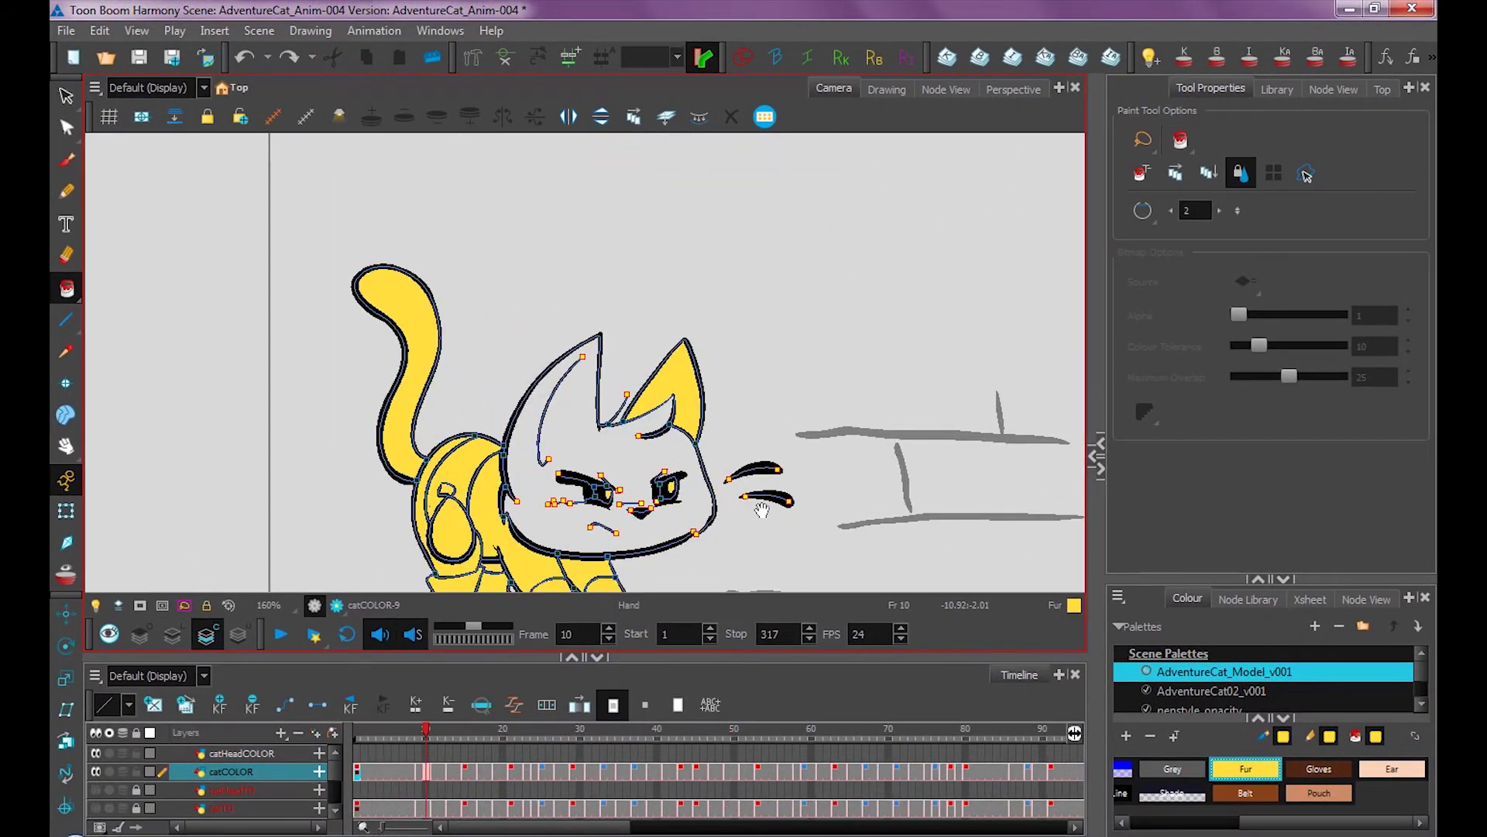
scroll(645, 488, up, 2)
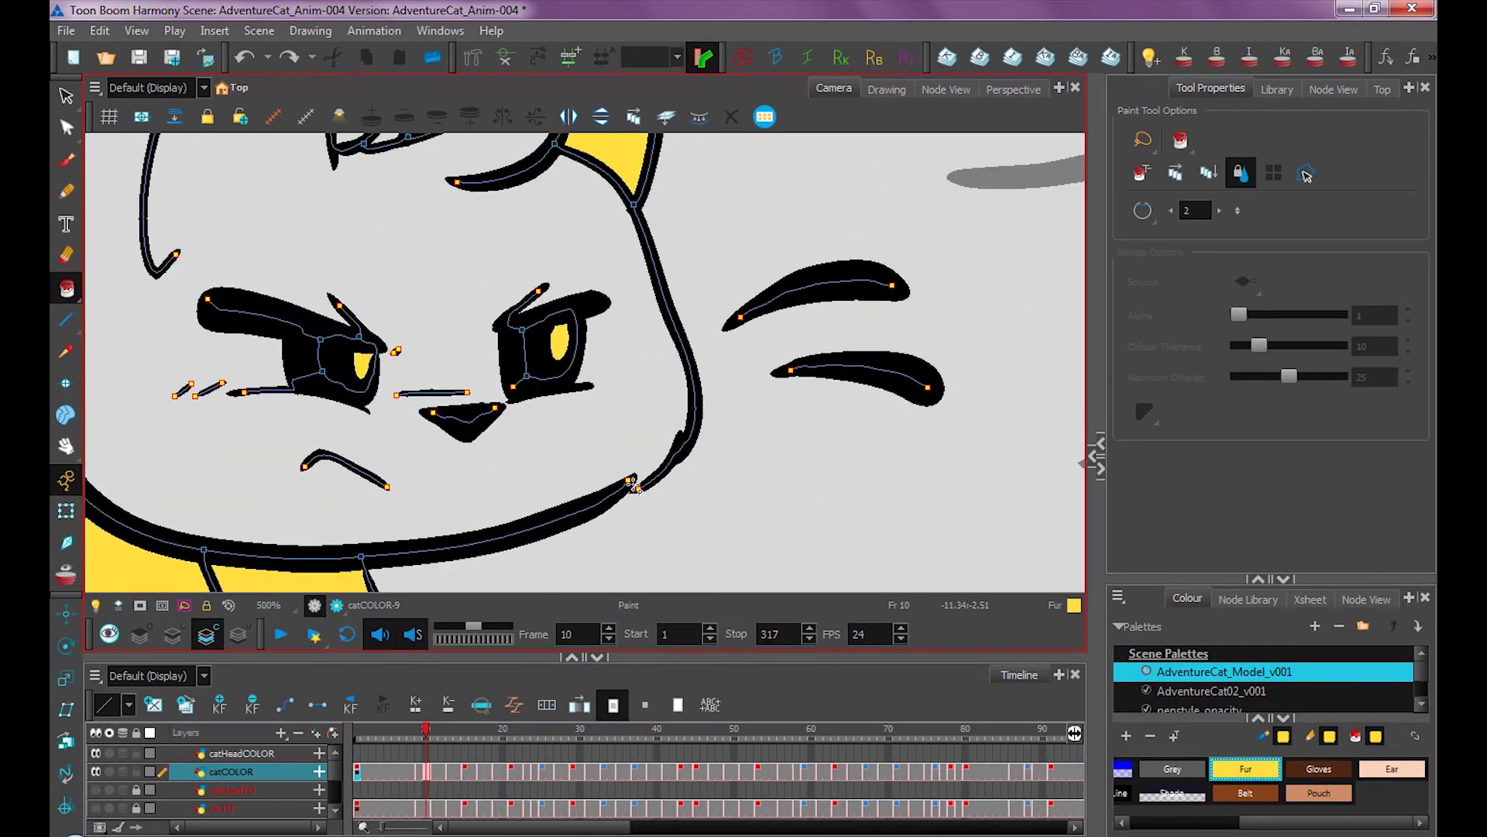
scroll(657, 478, down, 5)
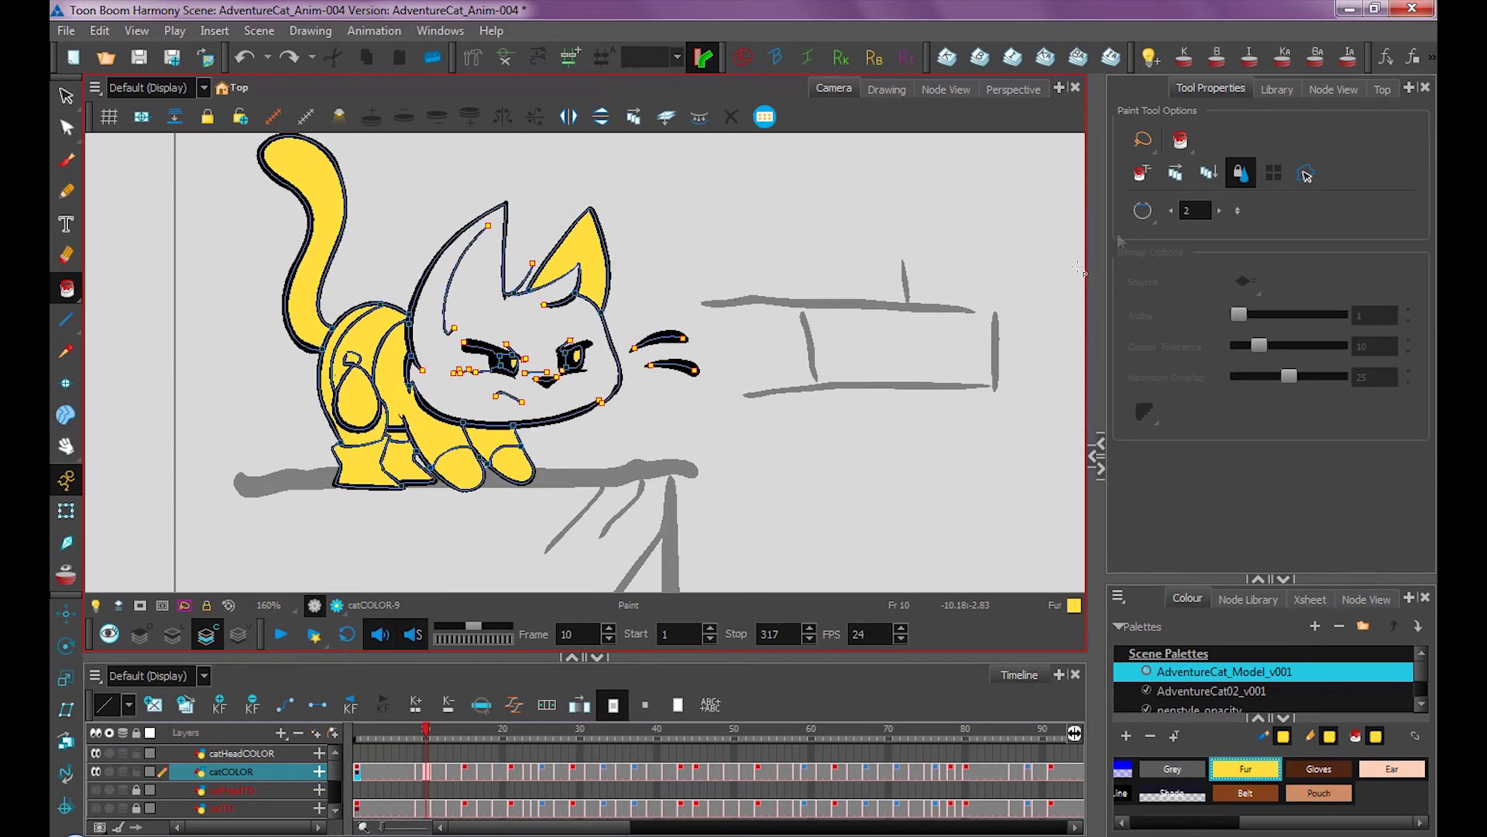
click(1144, 210)
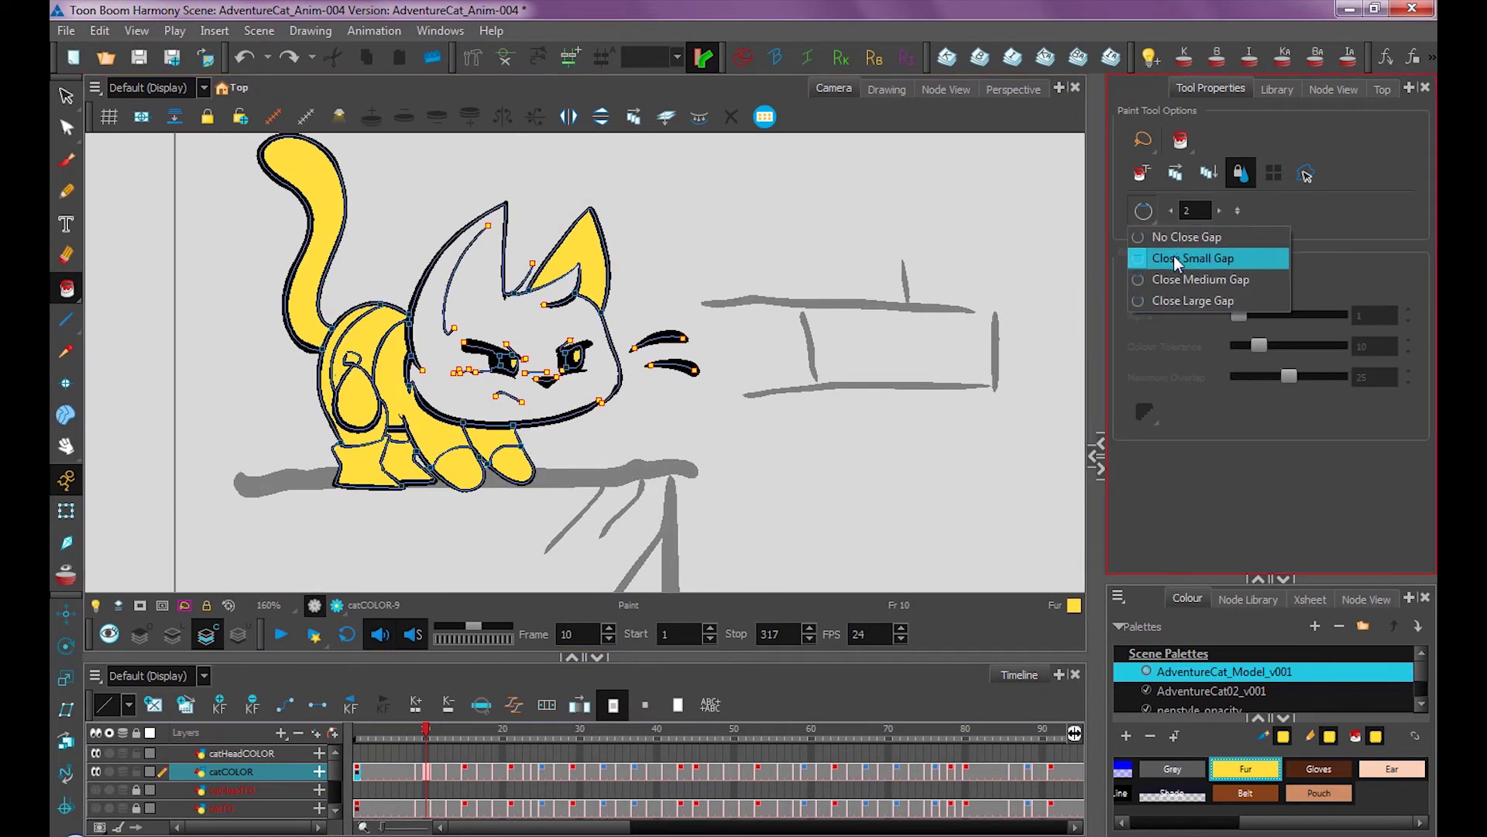
click(1166, 279)
click(599, 382)
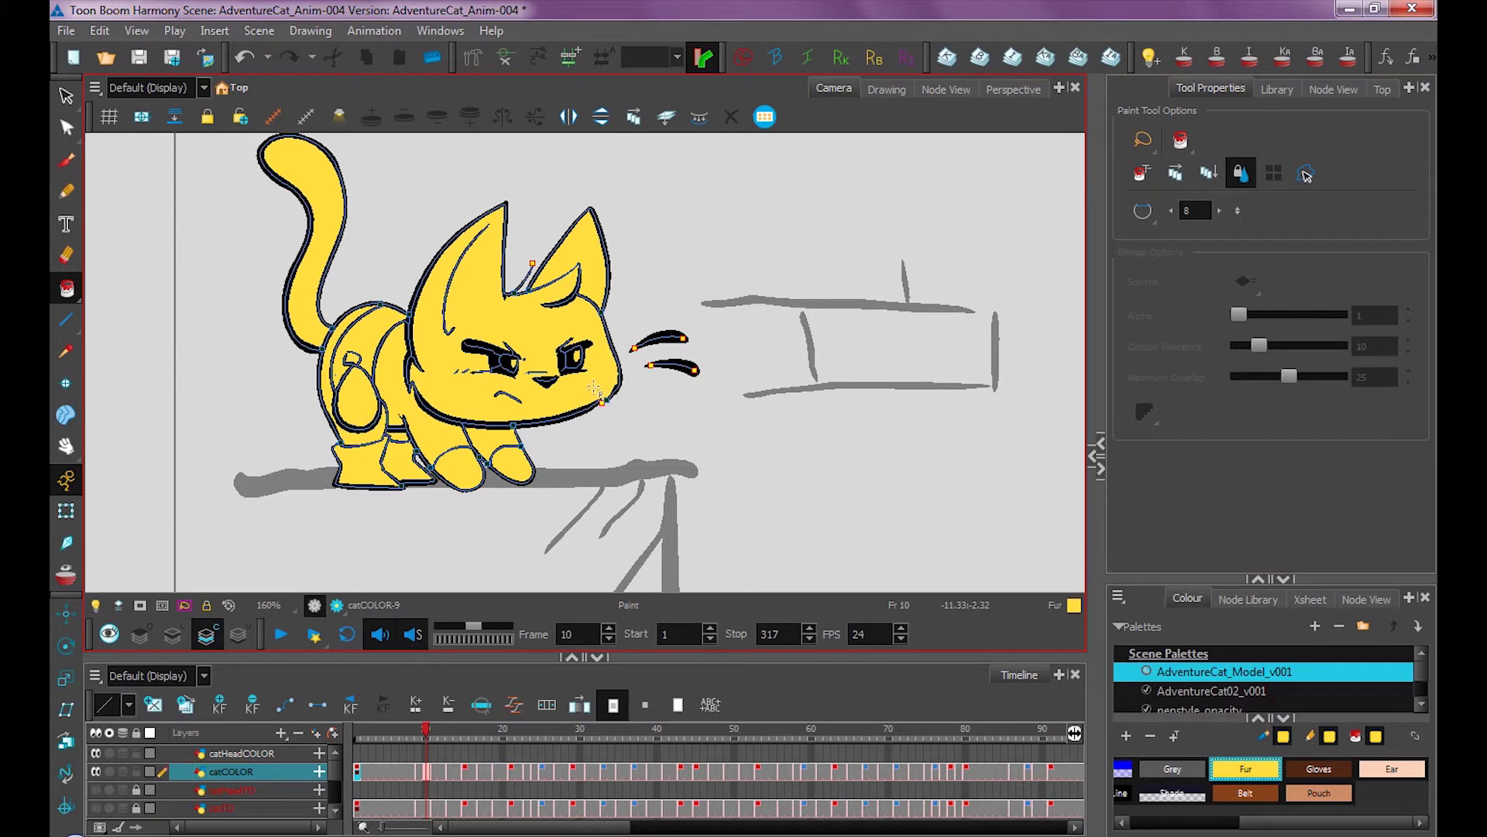
- Close the open area between the cat's boot and front leg on frame 21 with the Brush and fill it with Fur
scroll(608, 403, down, 2)
drag(433, 771, 511, 781)
scroll(423, 492, up, 3)
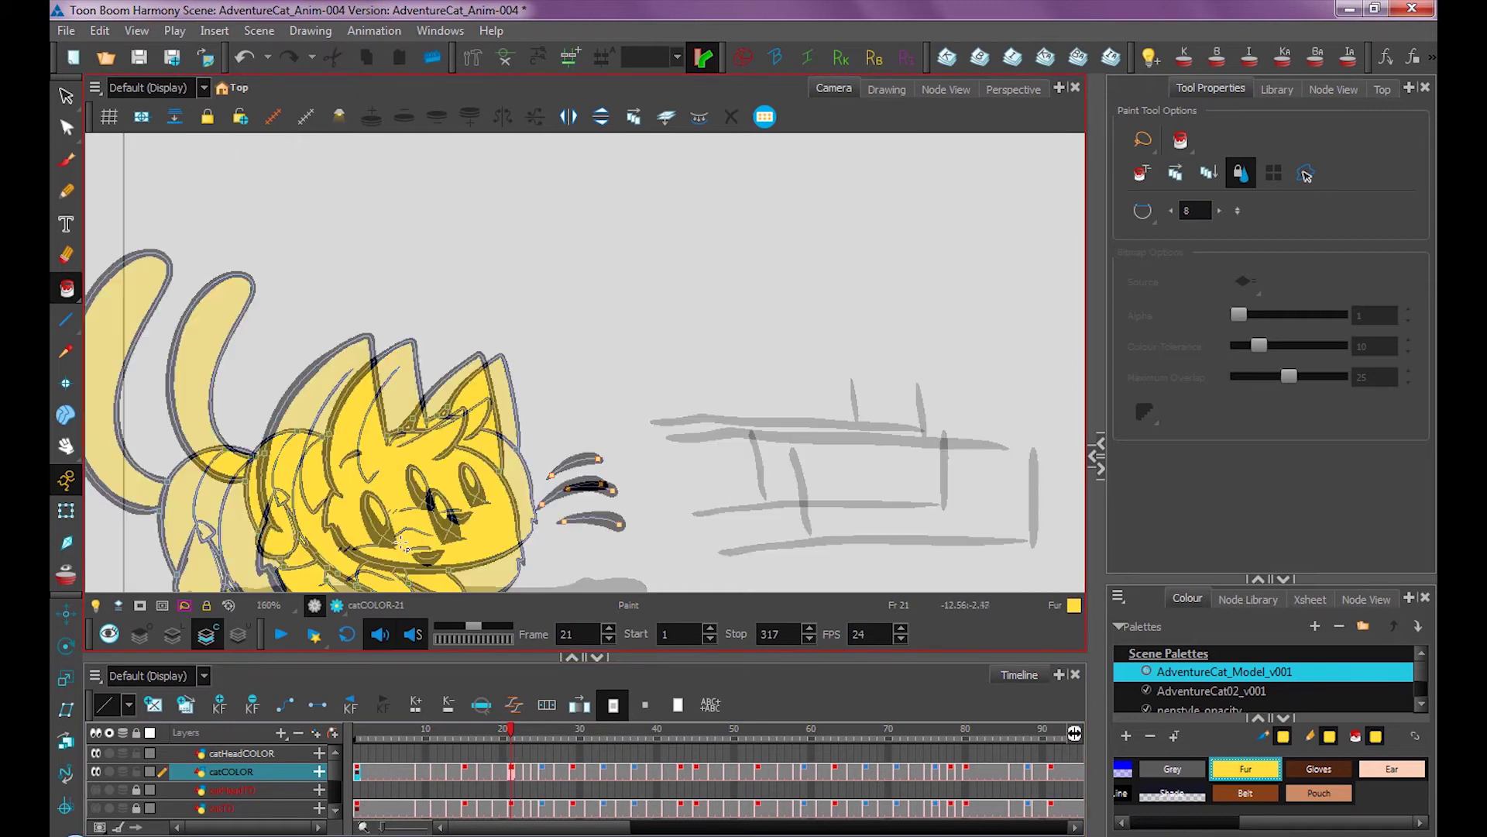
click(172, 633)
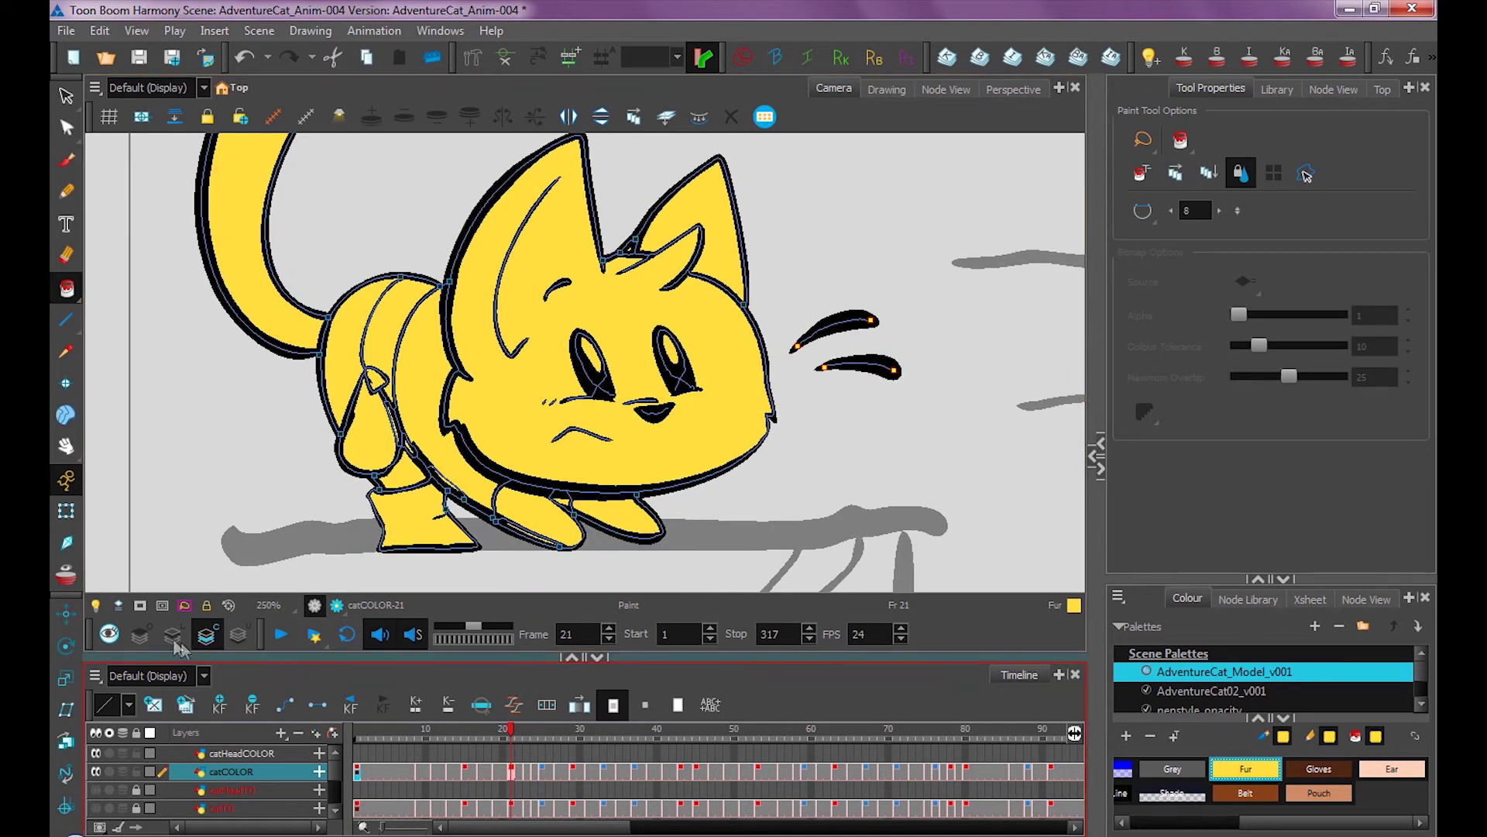
click(66, 161)
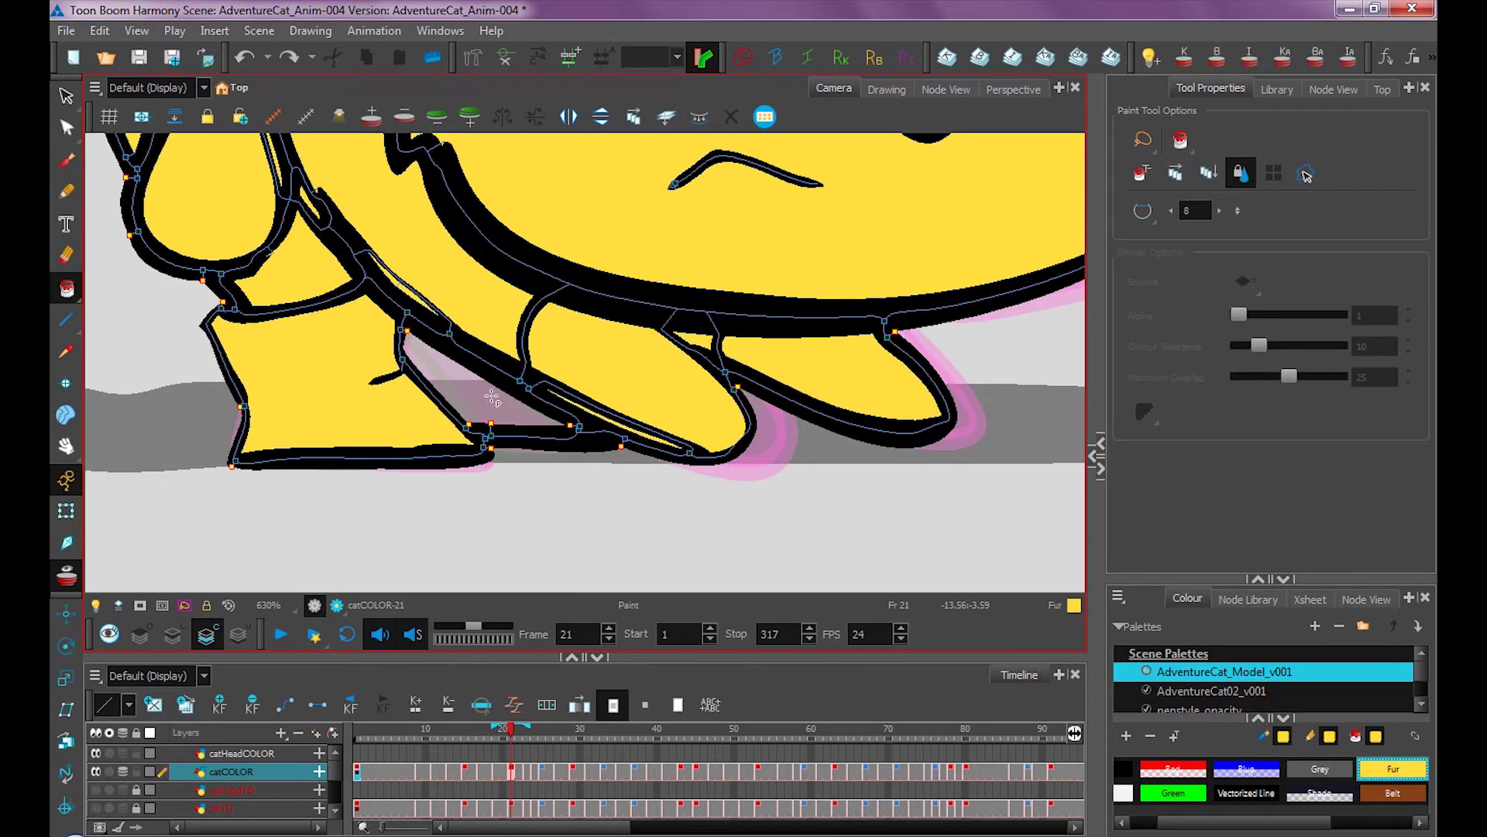
click(493, 397)
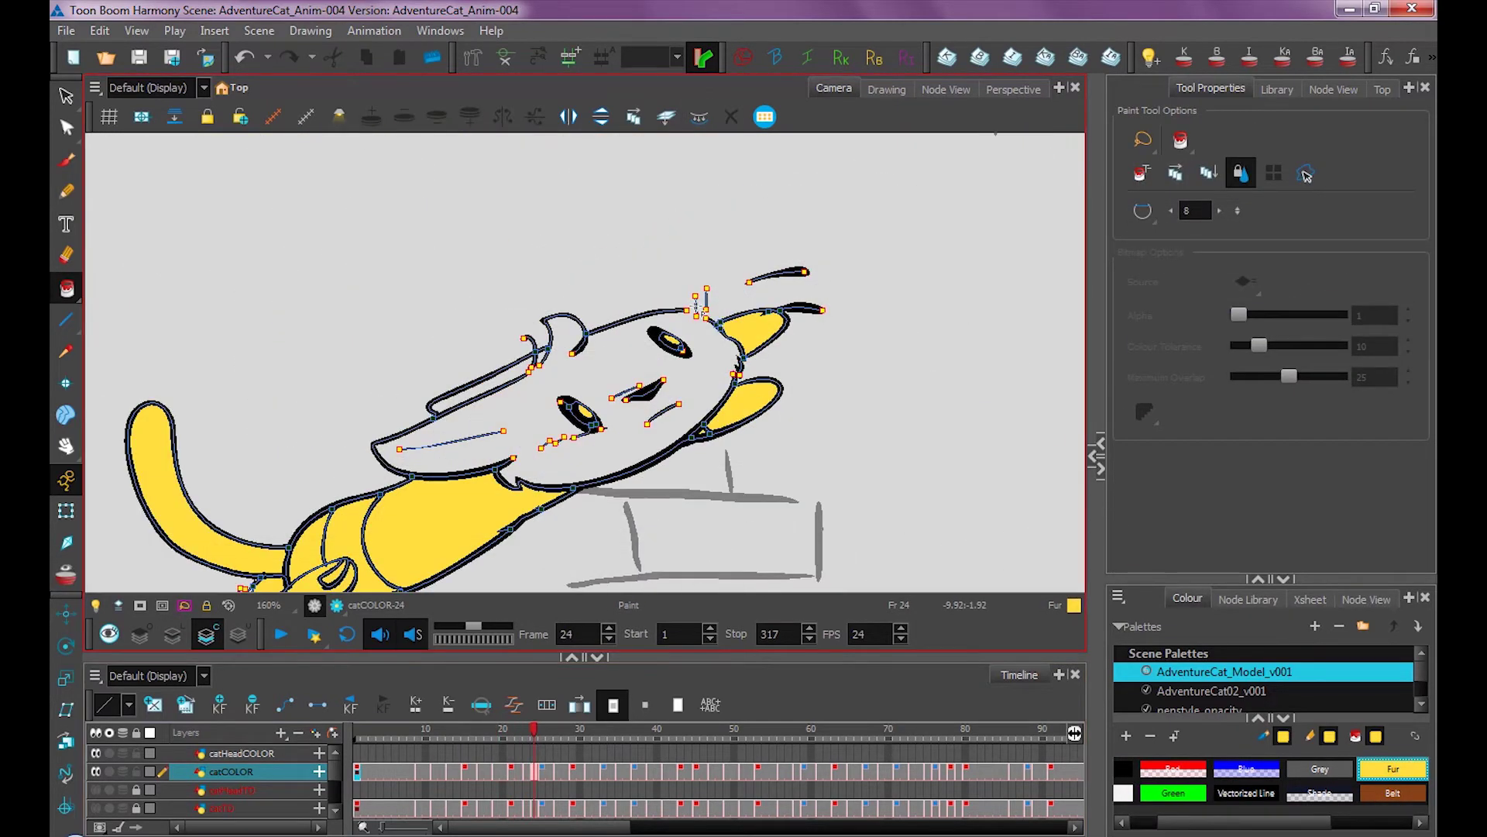
- Close the gaps in the cat's head outline on frame 24 with the Stroke tool and save the scene
scroll(706, 317, up, 2)
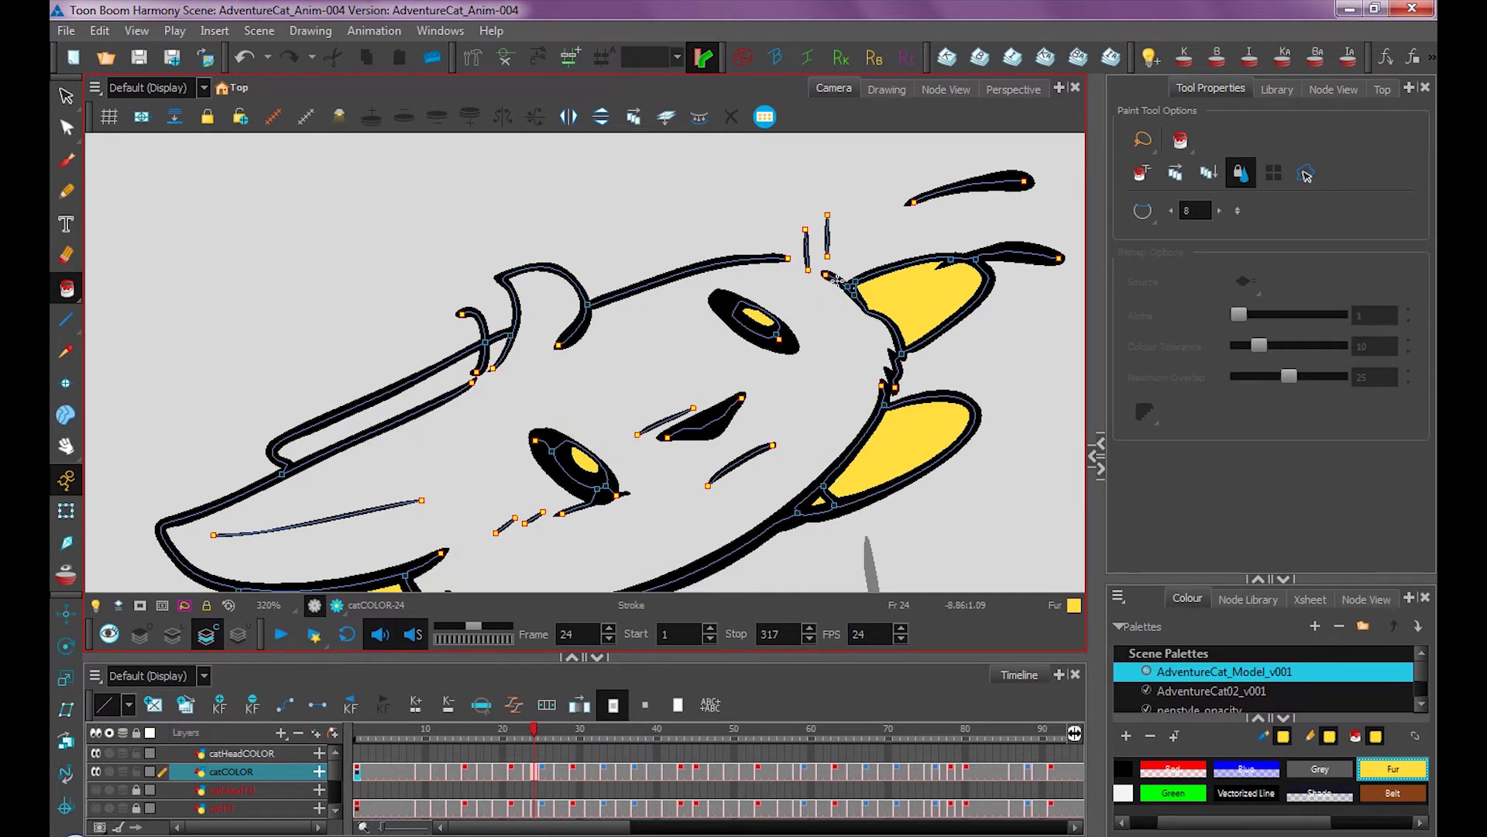
drag(777, 258, 813, 252)
key(alt+c)
drag(881, 385, 906, 398)
key(ctrl+s)
scroll(858, 345, down, 6)
- Trim the overlapping line between the cat's outstretched paws on frame 25 with the Cutter tool
key(period)
scroll(696, 430, up, 5)
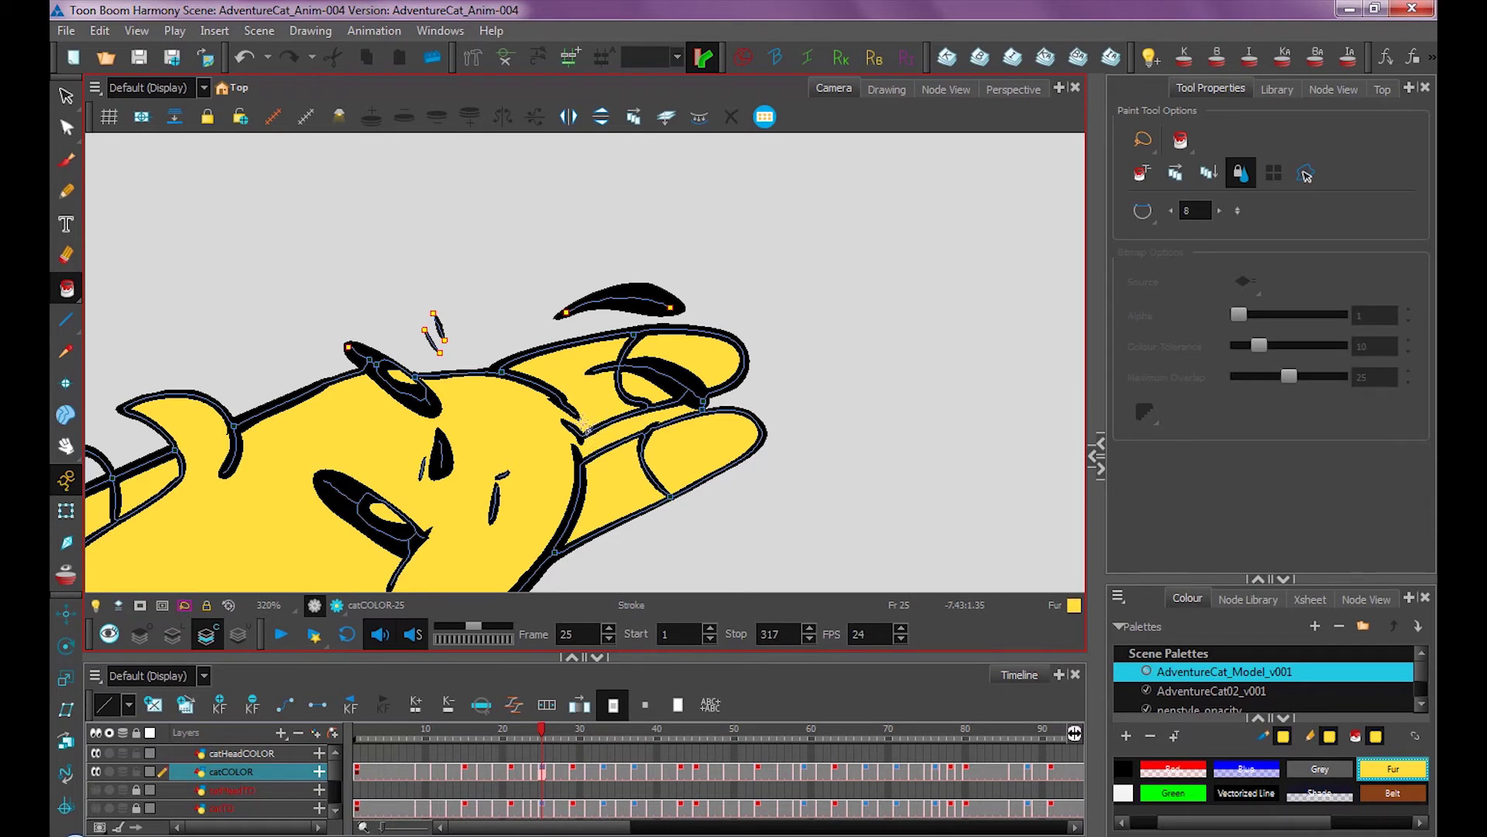
click(585, 455)
click(66, 96)
click(112, 115)
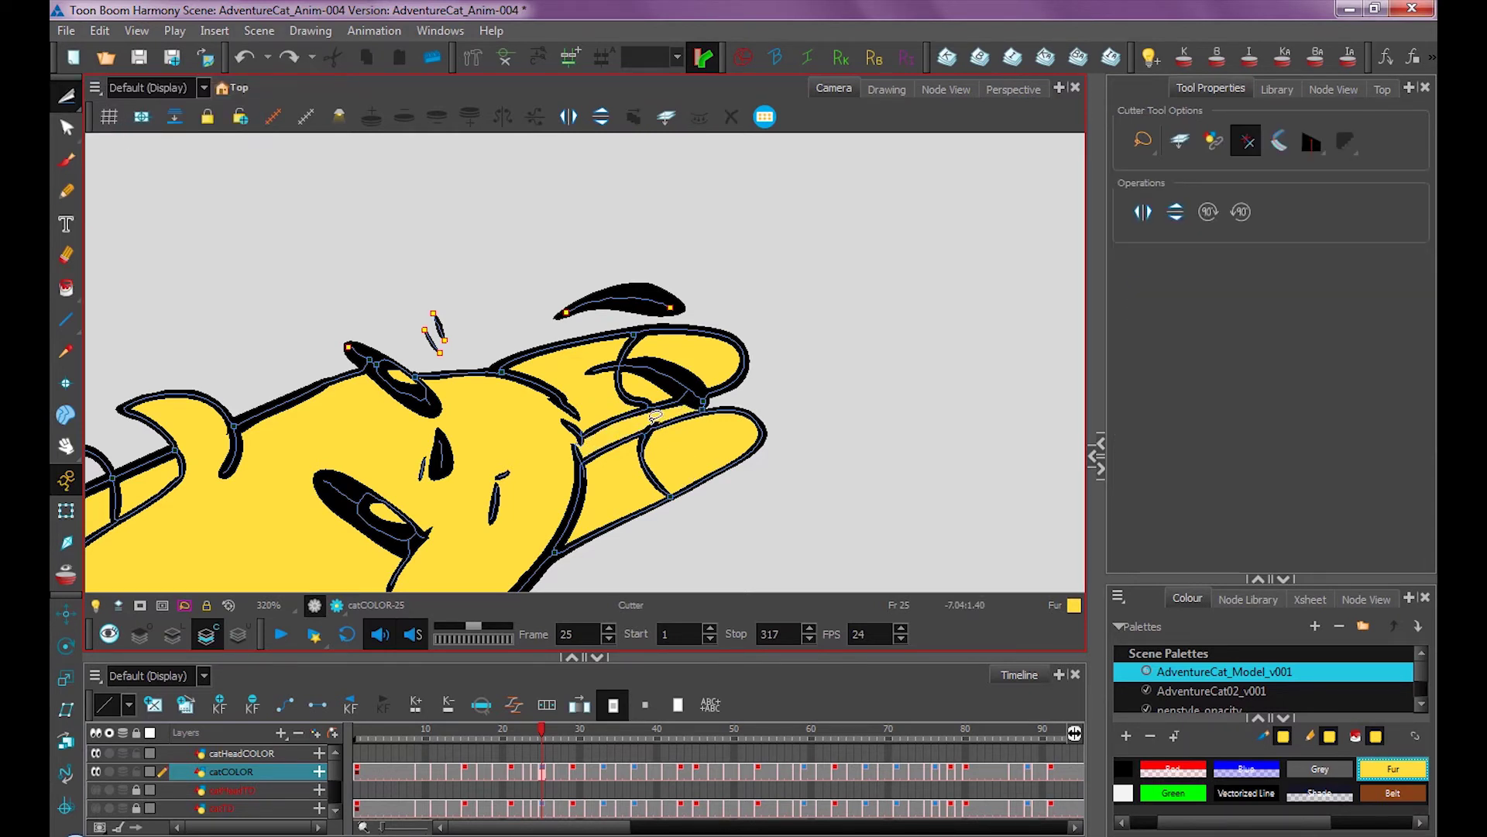
drag(649, 412, 742, 406)
click(67, 288)
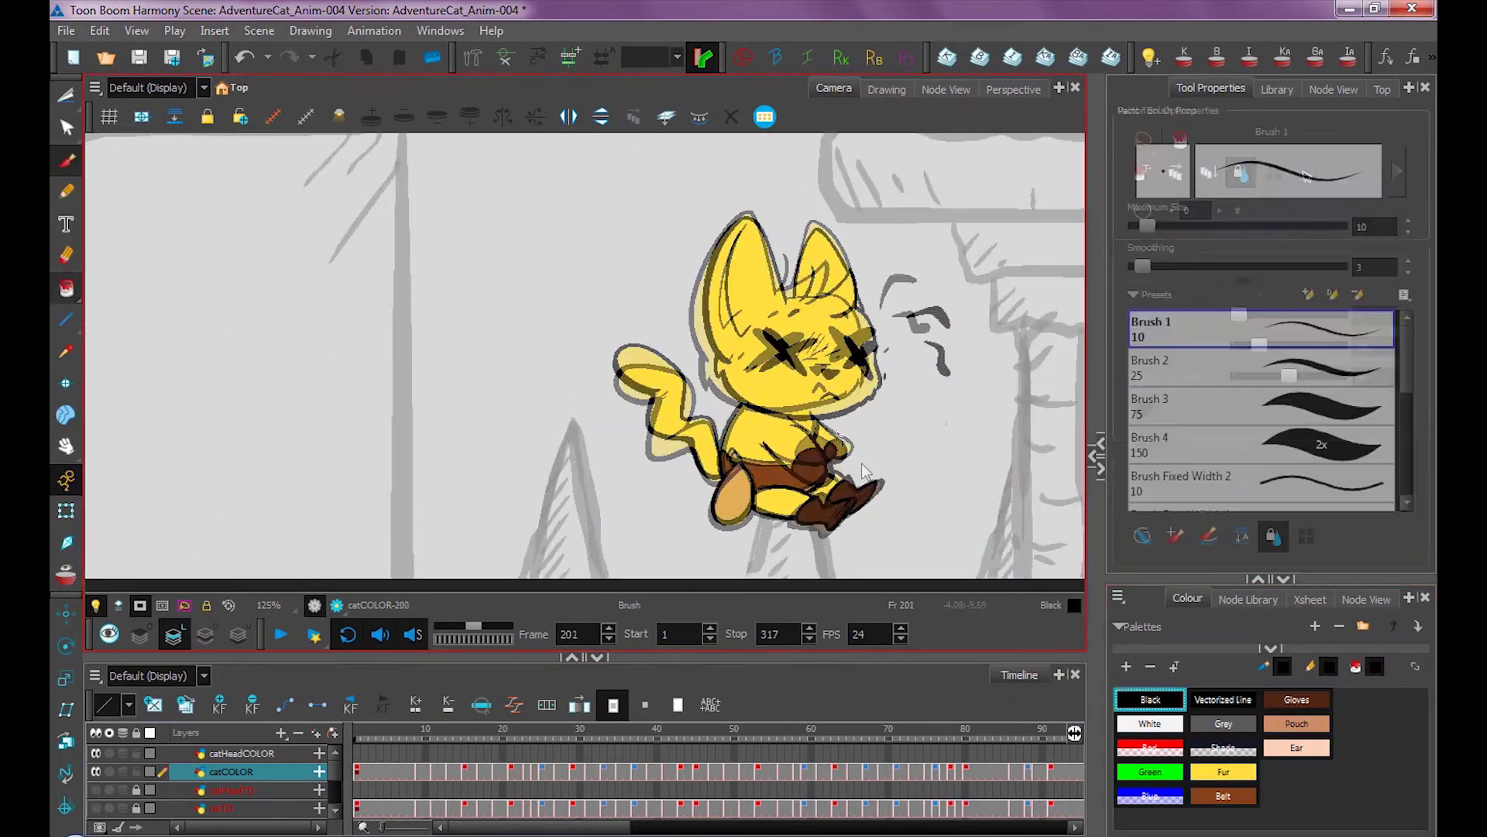
- Play the painted cat animation and return to the first frame
click(282, 632)
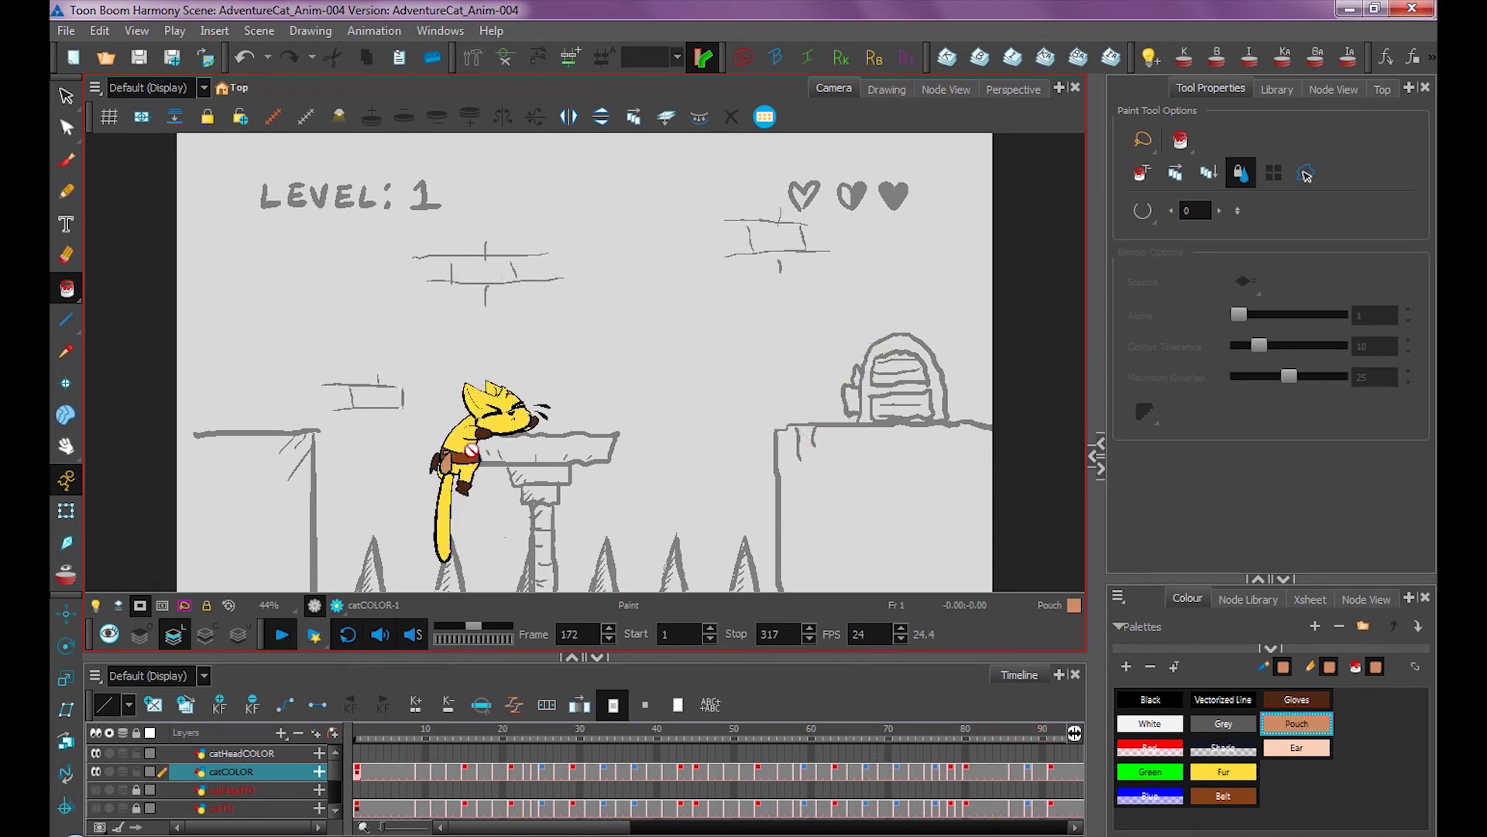
click(549, 833)
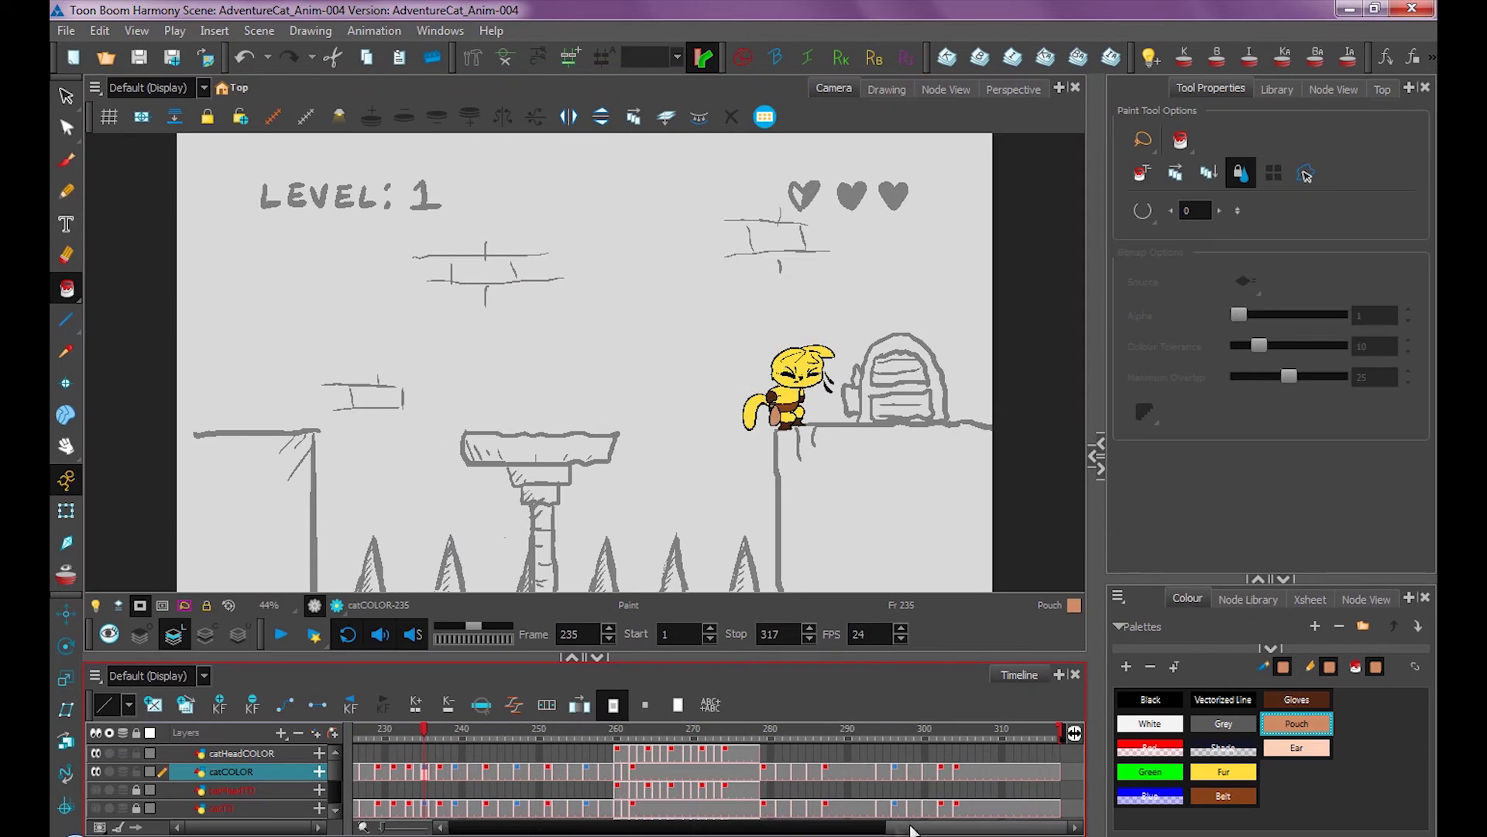
key(shift+comma)
- Close off the cat's inner ear on frame 1 with two crossing invisible strokes on the colour art layer
scroll(688, 422, up, 4)
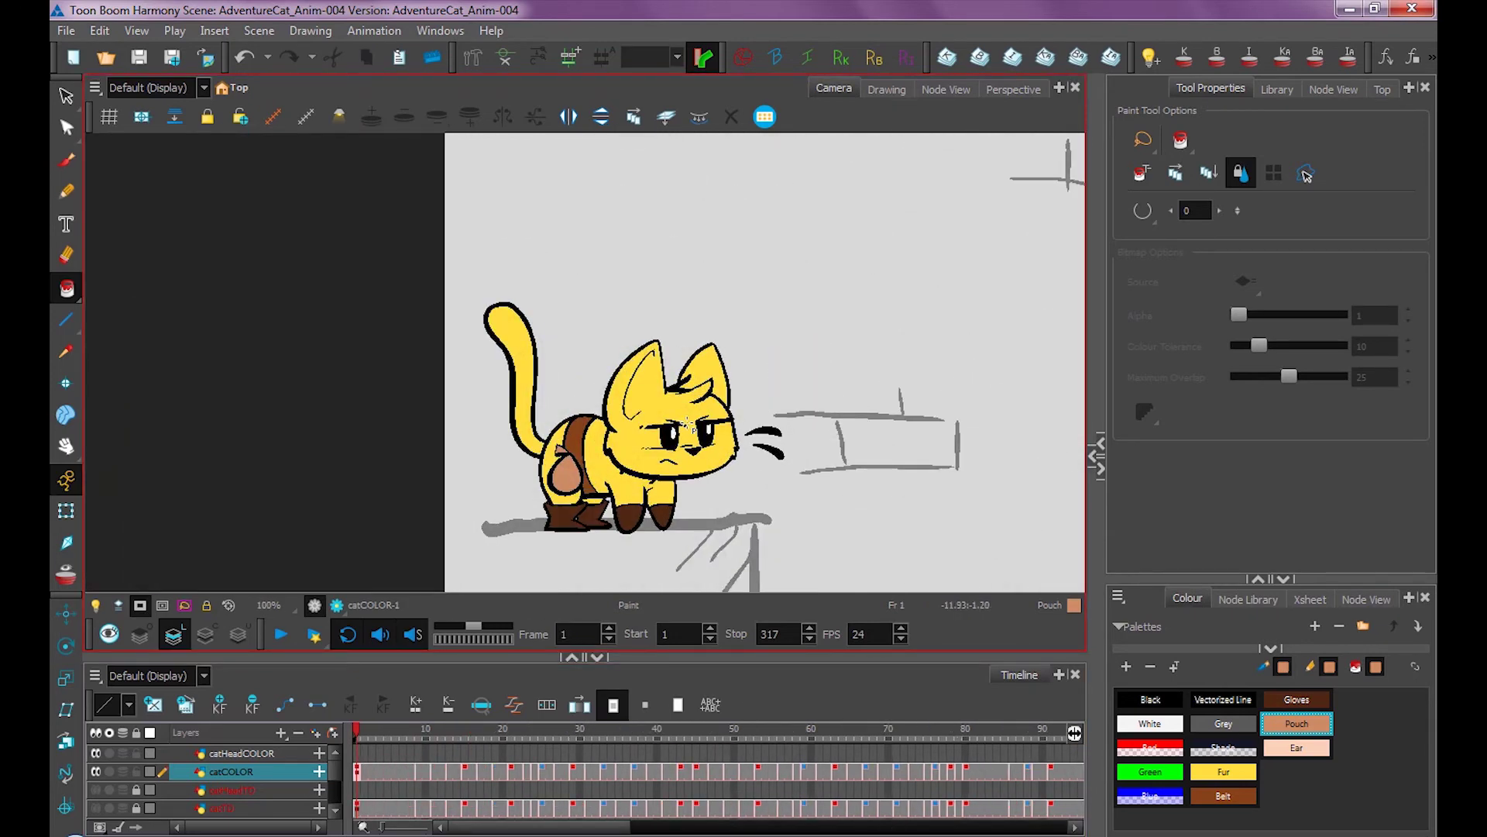
scroll(688, 422, up, 4)
click(206, 636)
mouse_move(68, 289)
mouse_down()
mouse_move(151, 391)
mouse_move(186, 385)
mouse_up()
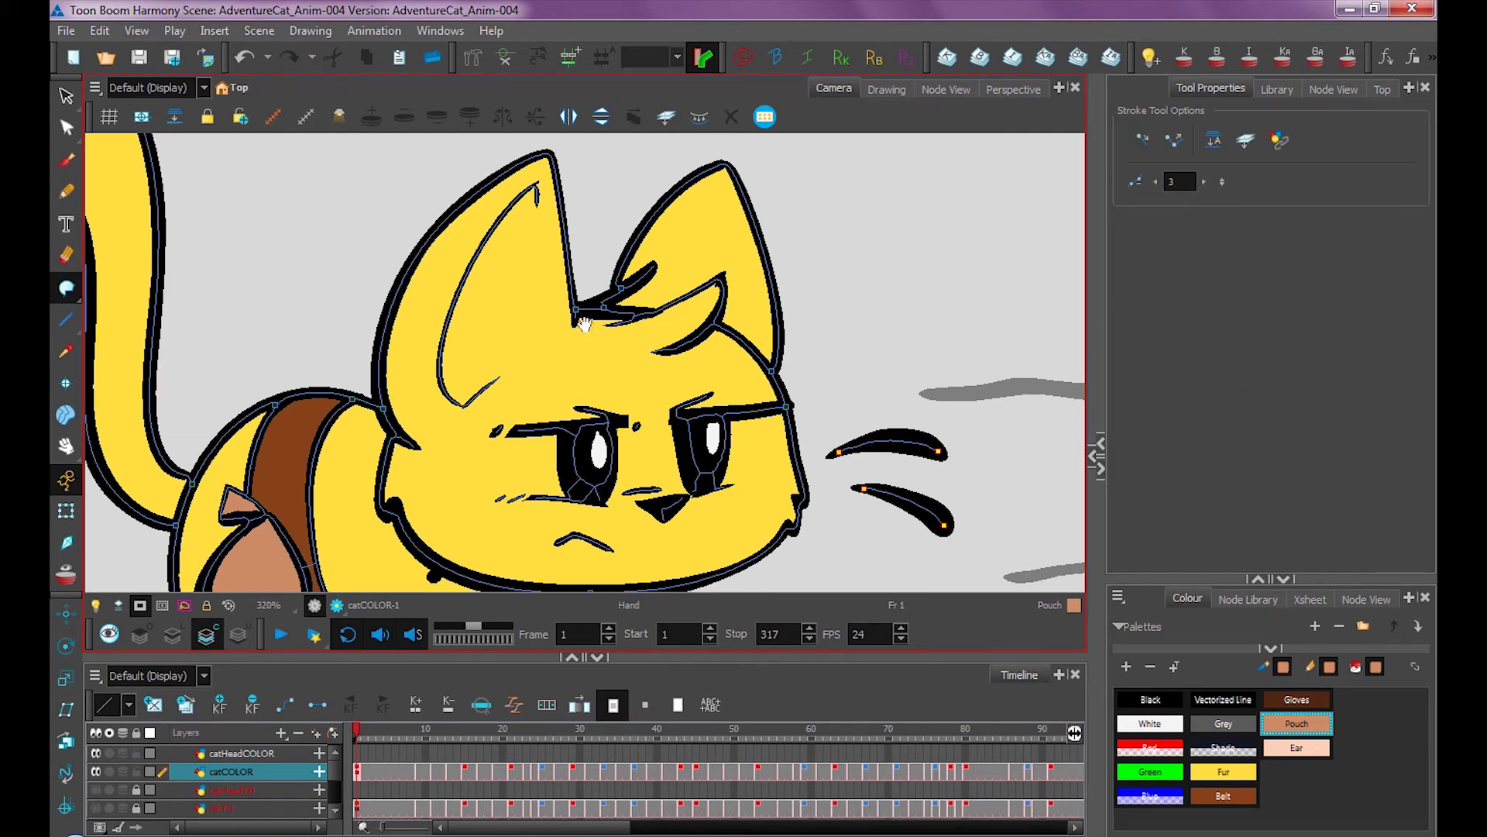
drag(585, 324, 603, 361)
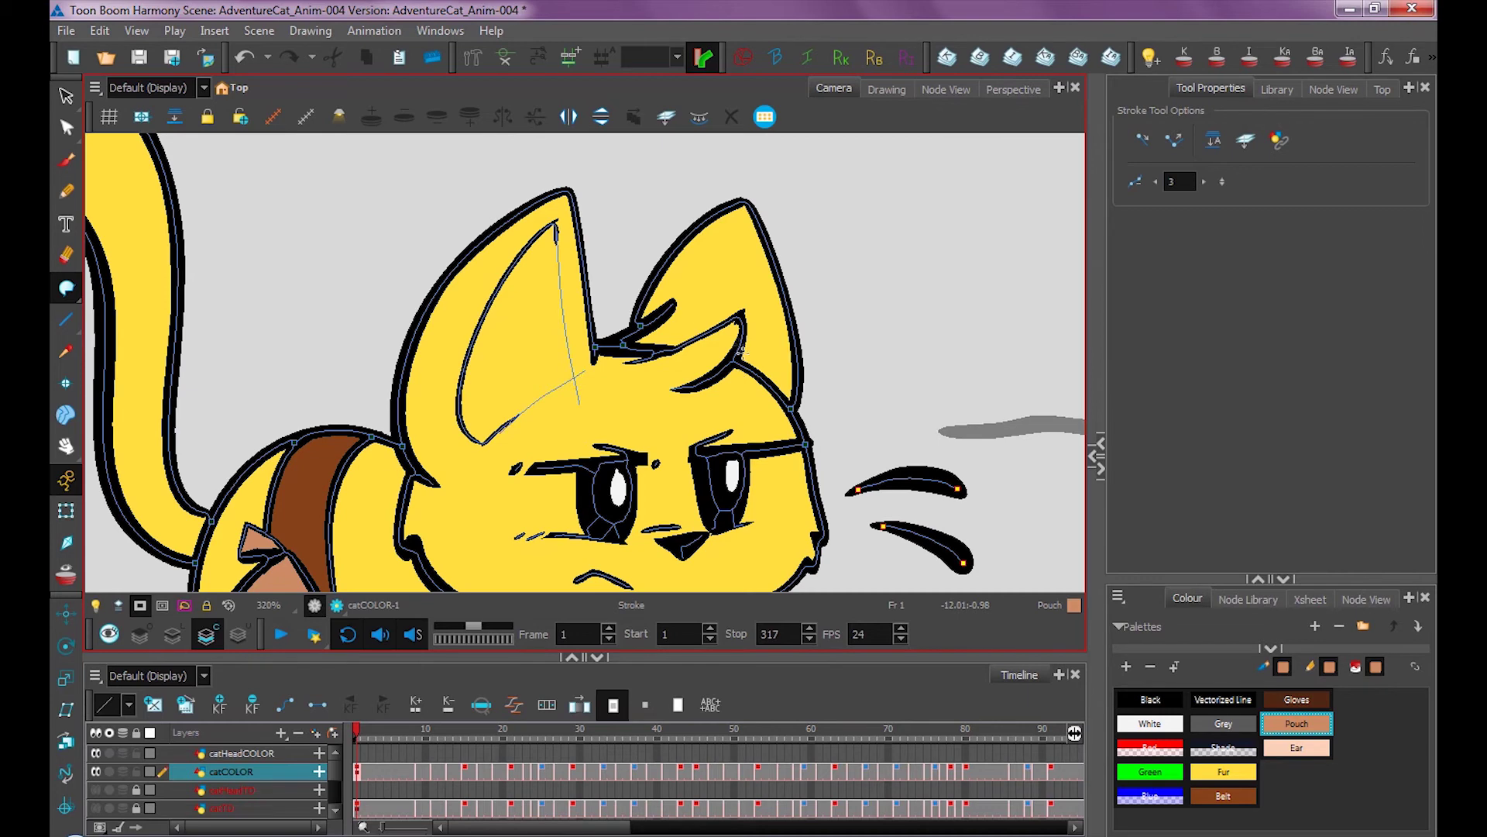
- Copy the two invisible ear strokes from frame 1 to frame 15 and fit them to the cat's inner ear
click(66, 96)
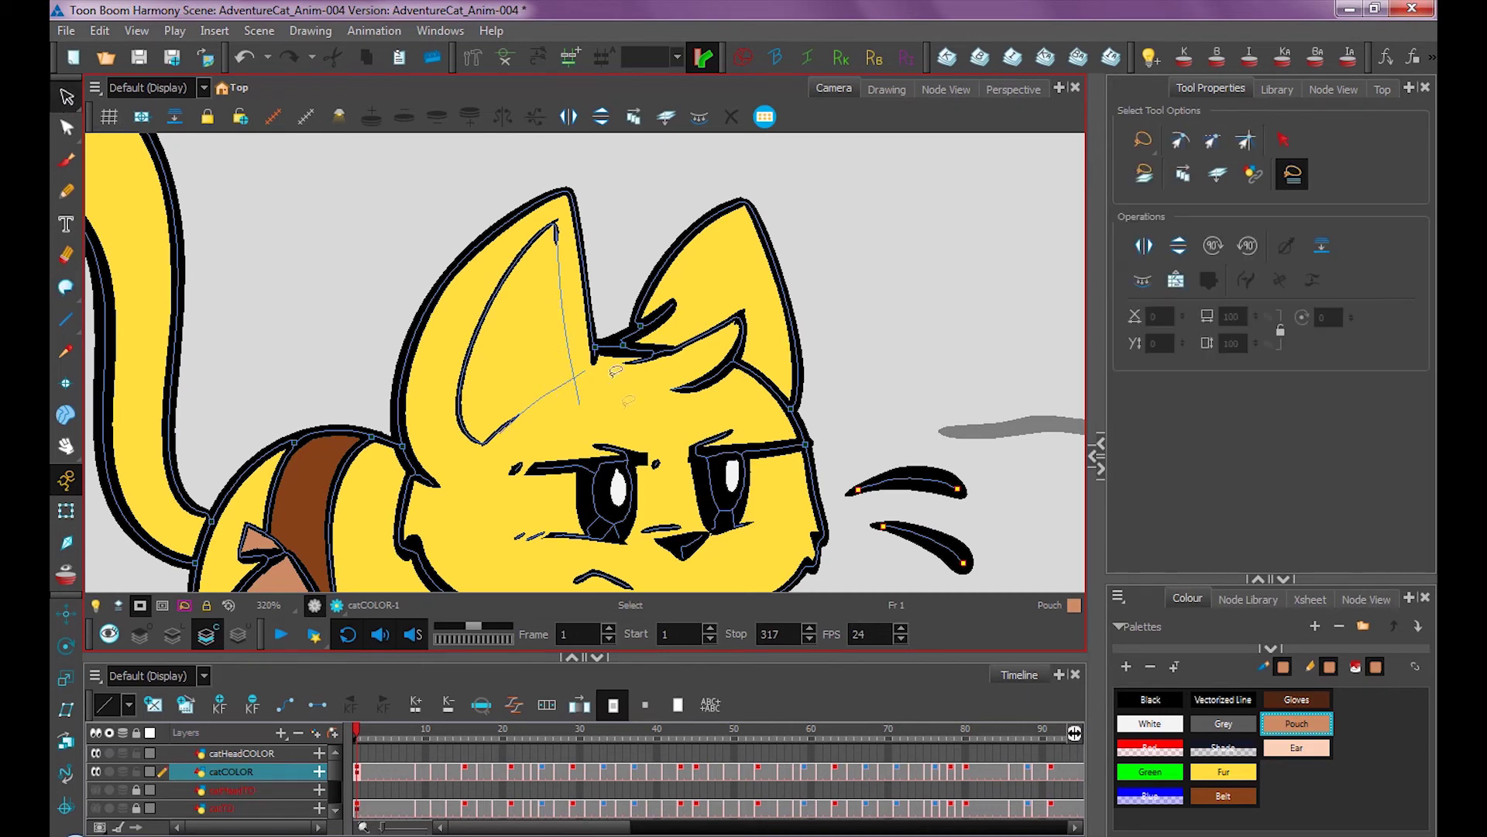
click(591, 381)
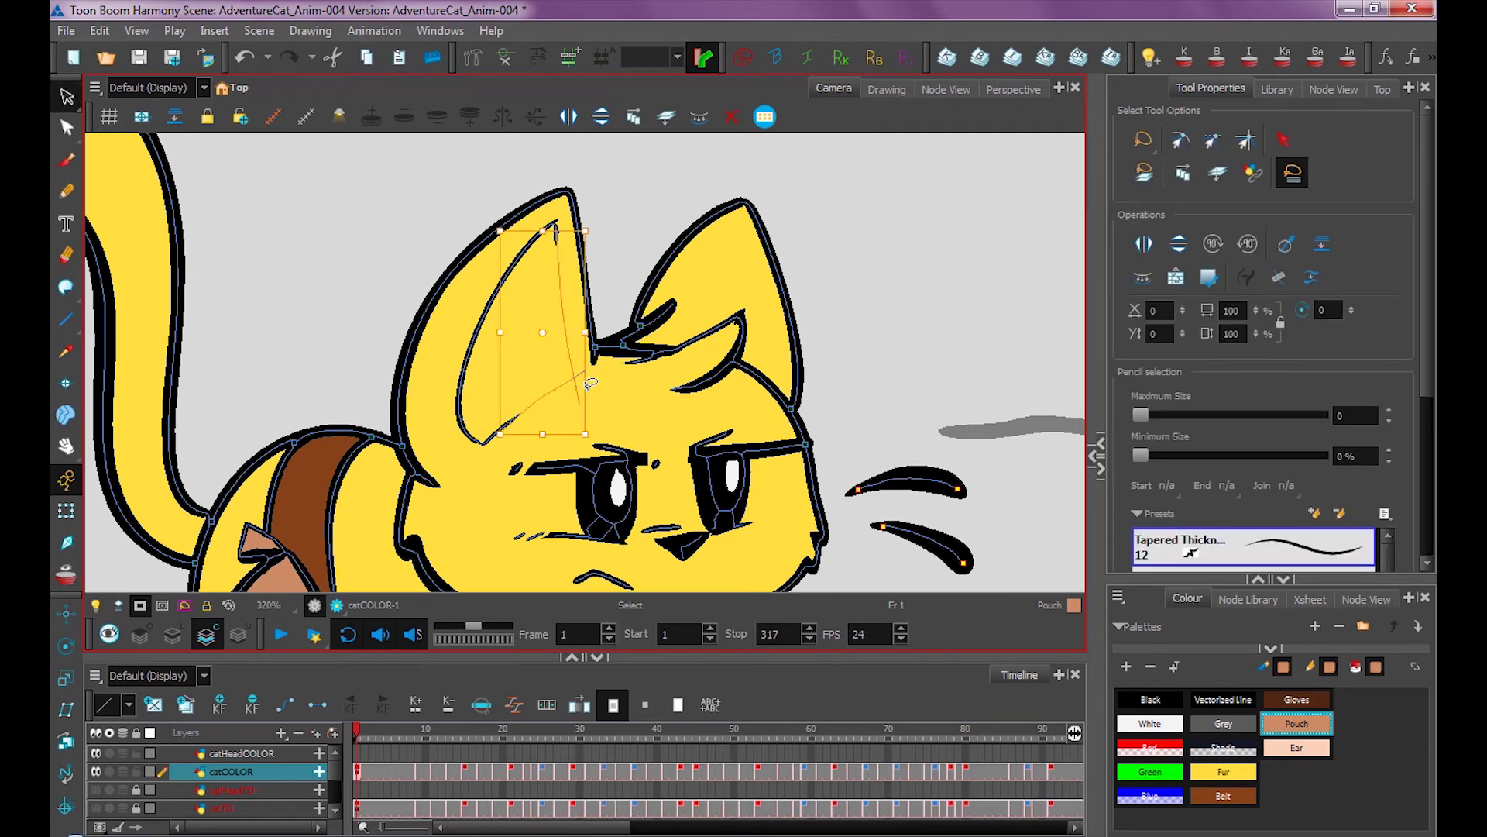
key(g)
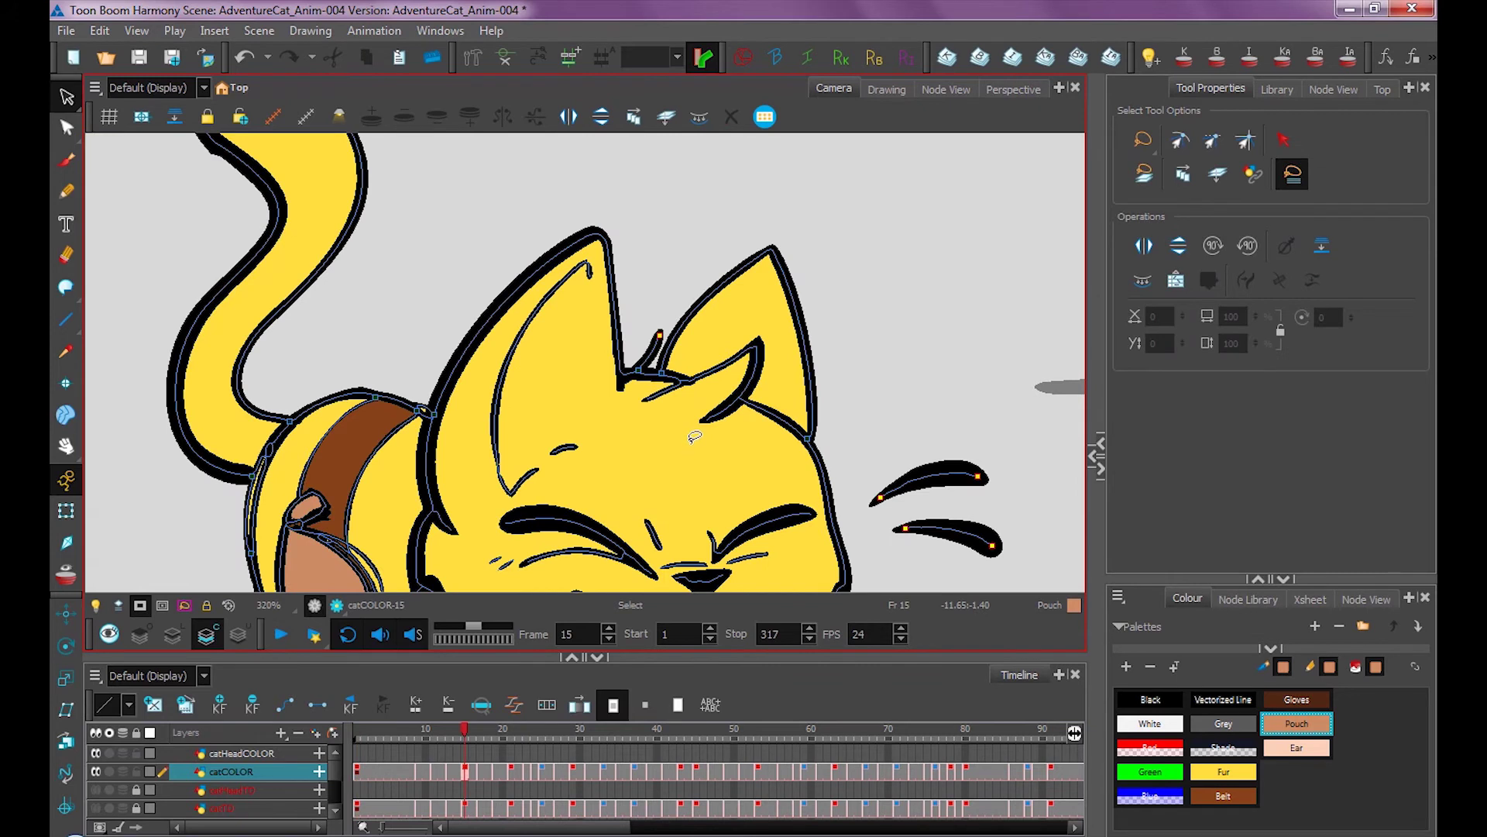
click(588, 415)
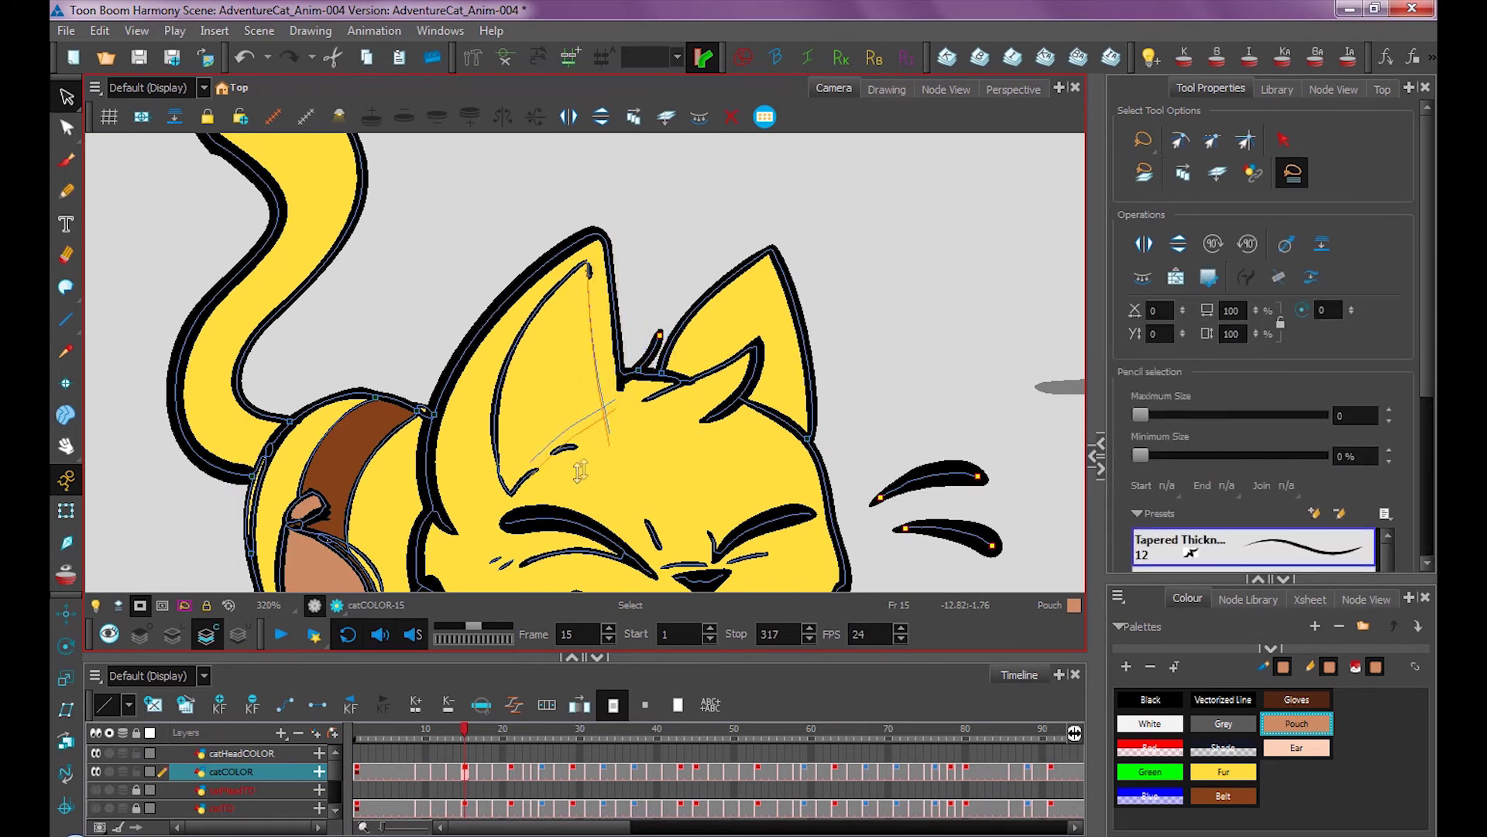
mouse_move(629, 449)
mouse_down()
mouse_move(563, 474)
mouse_move(570, 487)
mouse_move(603, 462)
mouse_up()
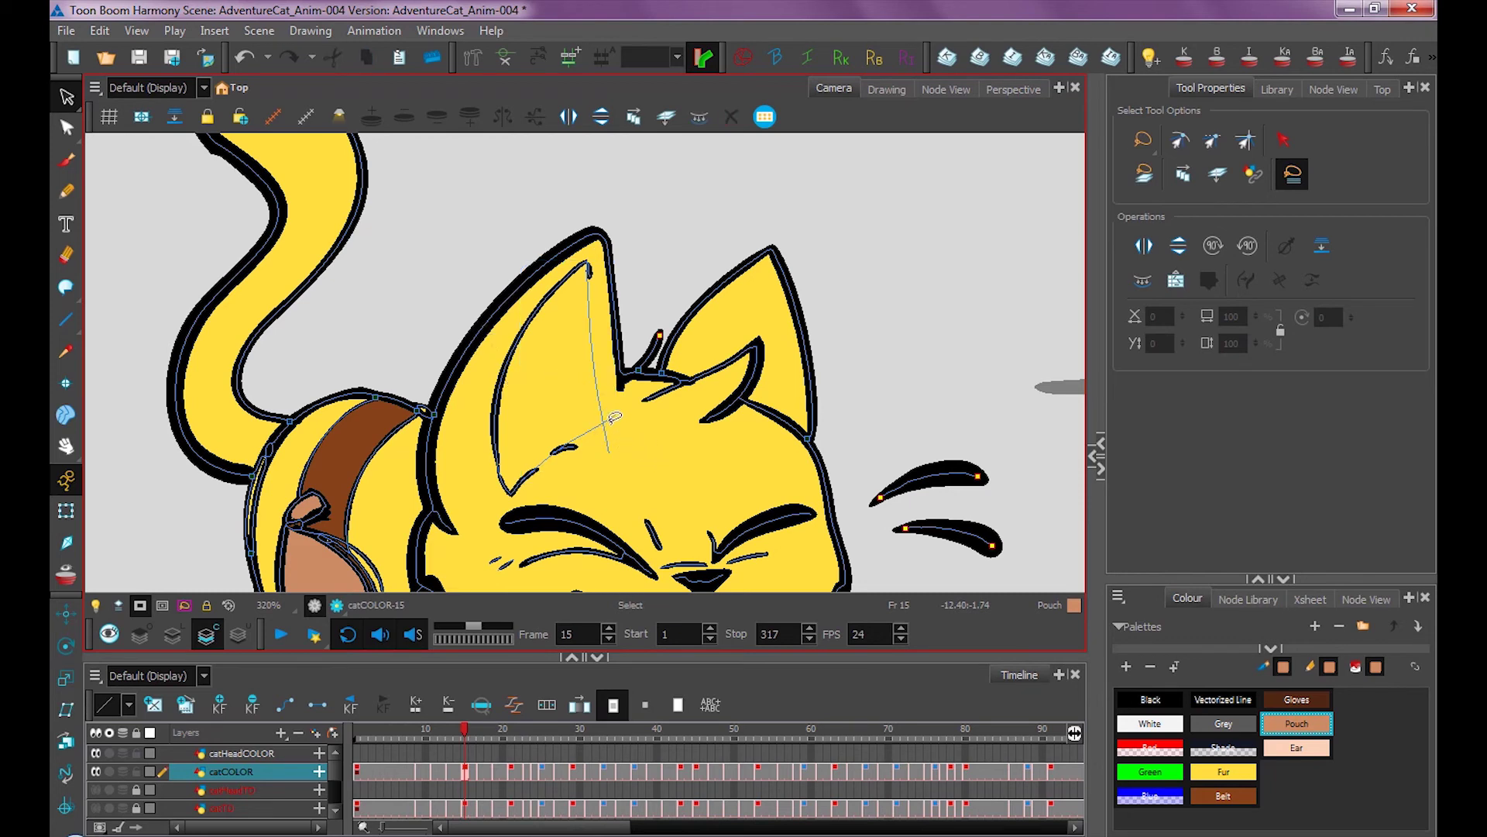
- Copy the two invisible ear strokes from frame 15 to frame 21 and move them onto the cat's inner ear
click(633, 420)
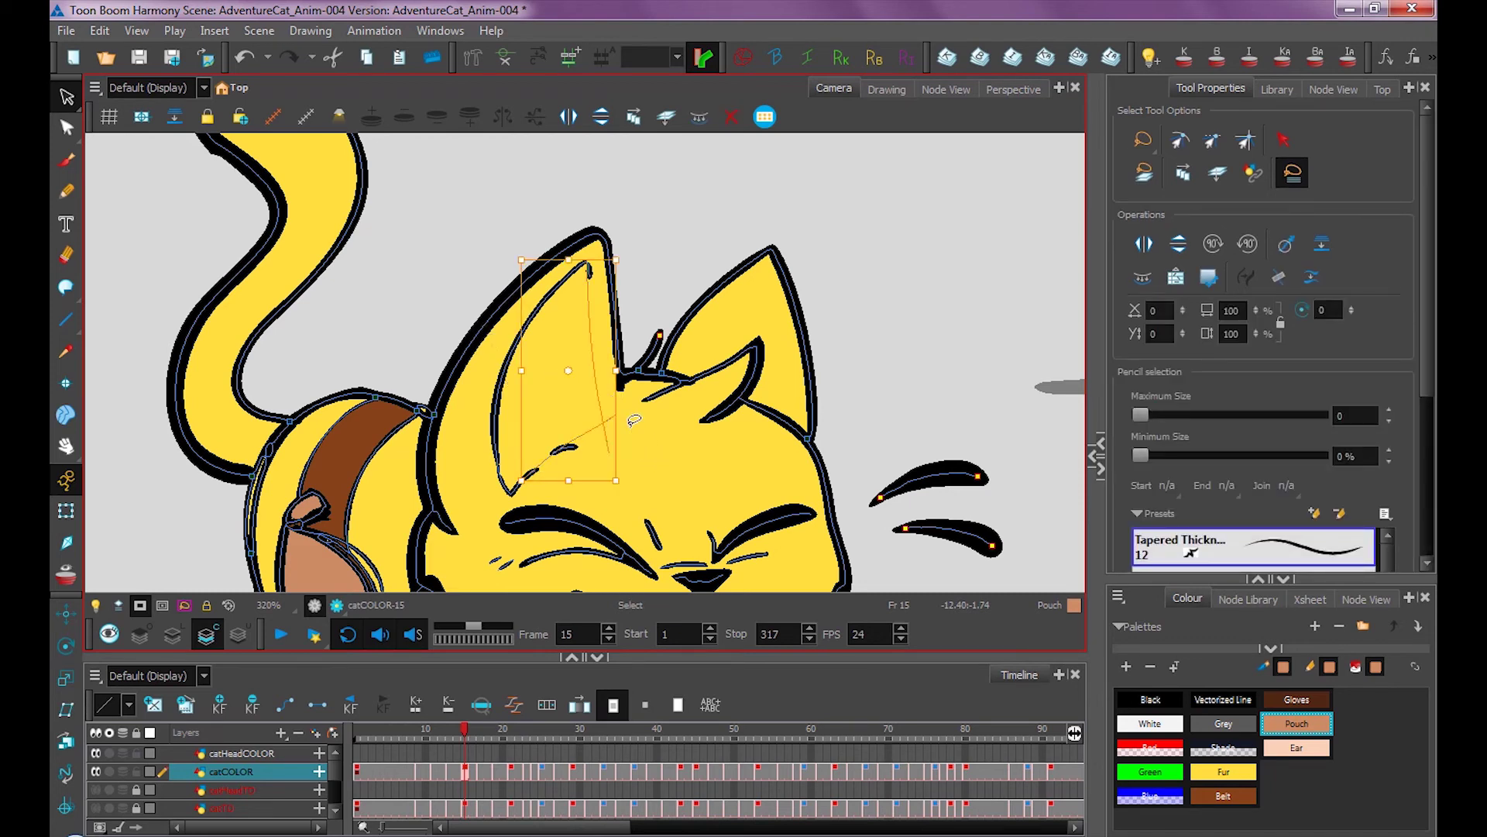
key(period)
key(period)
key(period)
key(period)
key(period)
key(period)
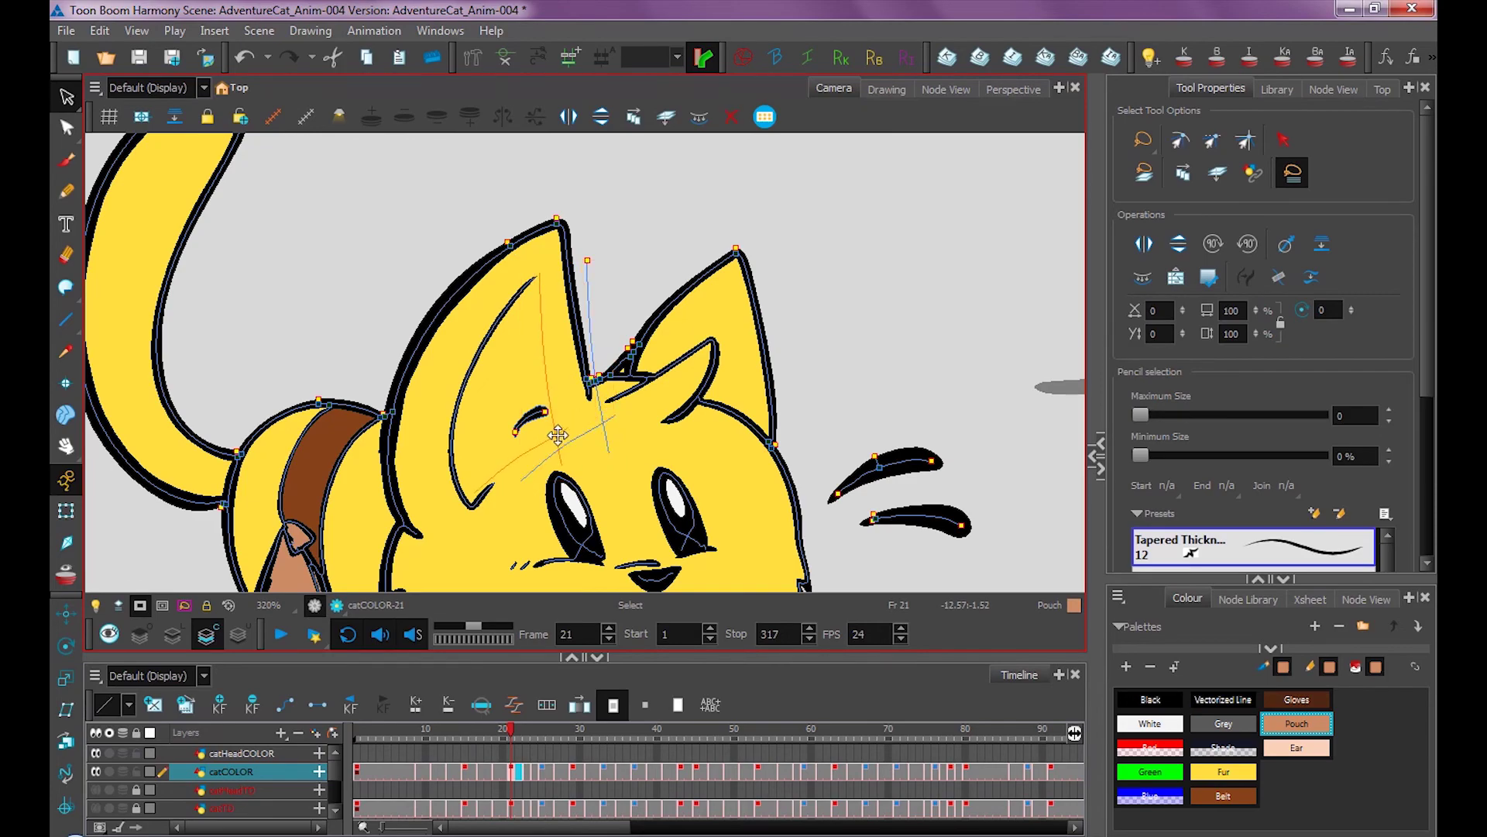